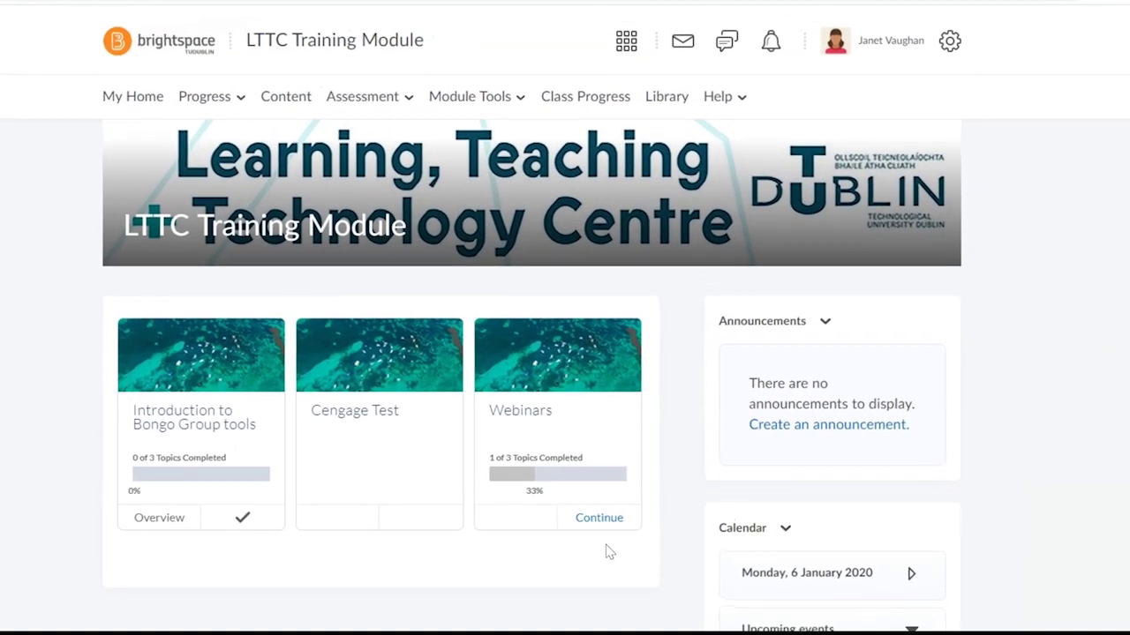
- Add a Bongo Video Assignments activity to the Introduction to Bongo Group tools unit
click(363, 102)
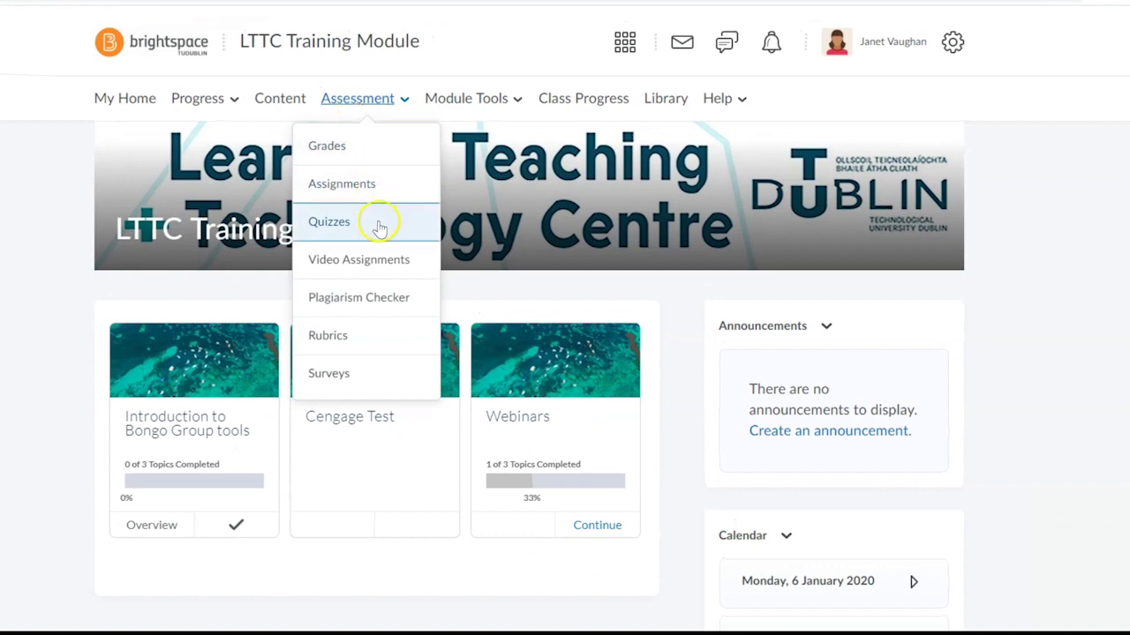
click(377, 259)
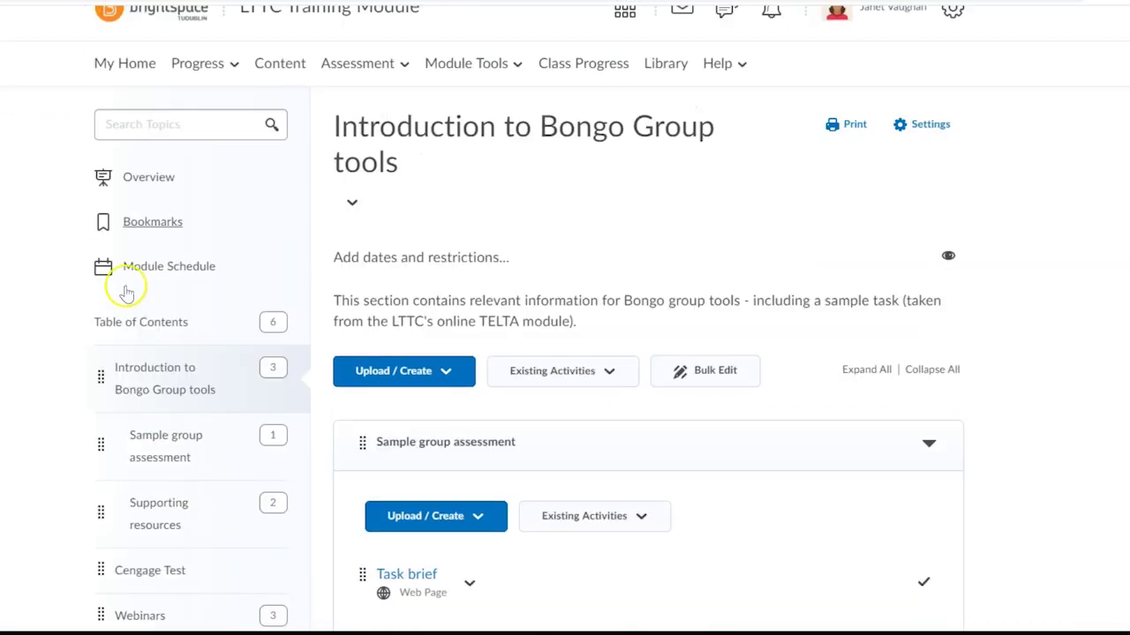
click(608, 372)
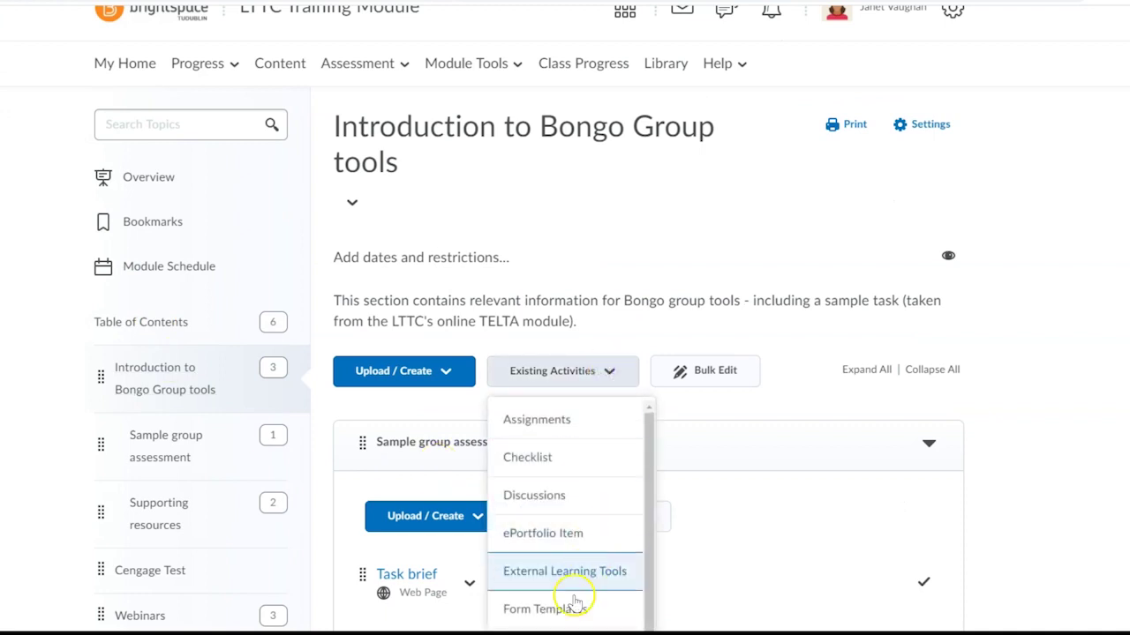
scroll(576, 602, down, 1)
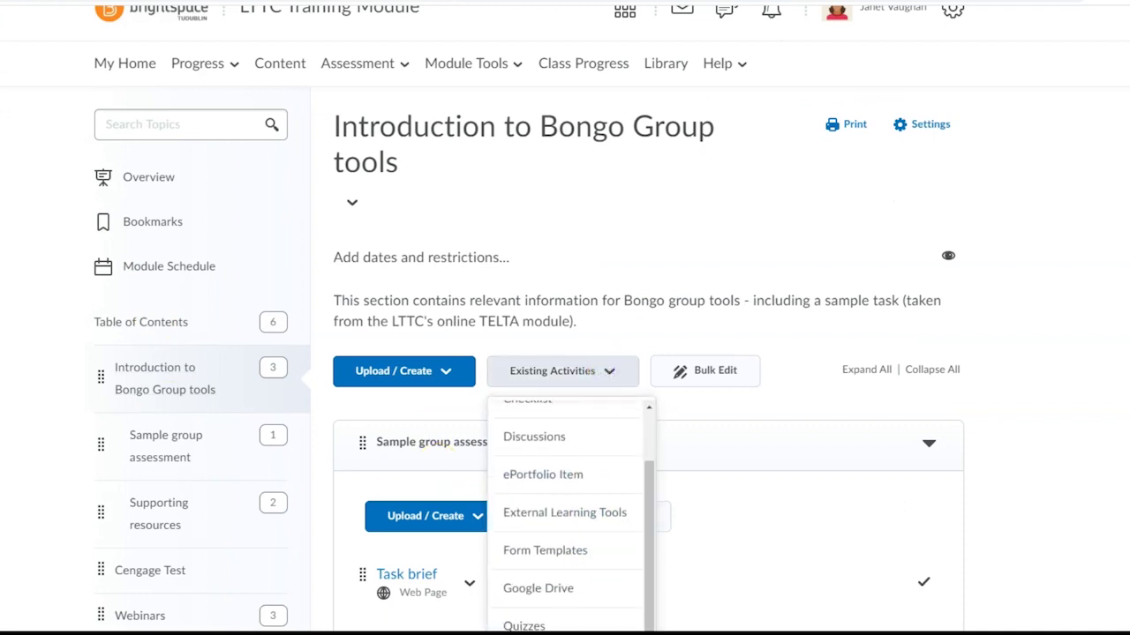
click(575, 603)
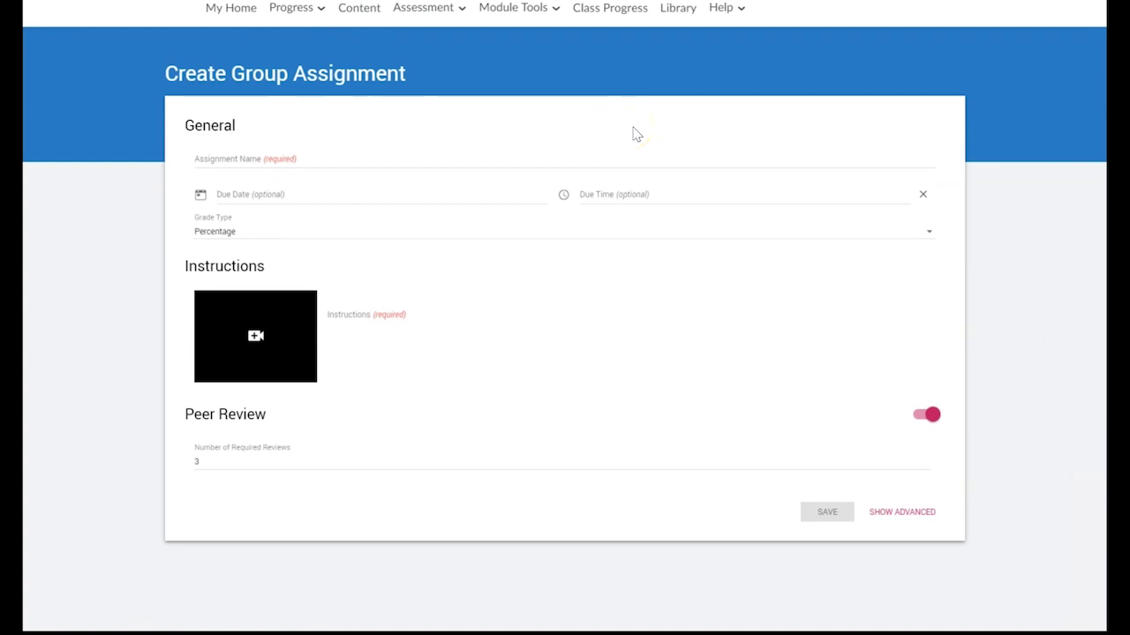
- Name the assignment 'Group Assignment - Test', due 1/13/2020 at 6:00 PM
click(244, 159)
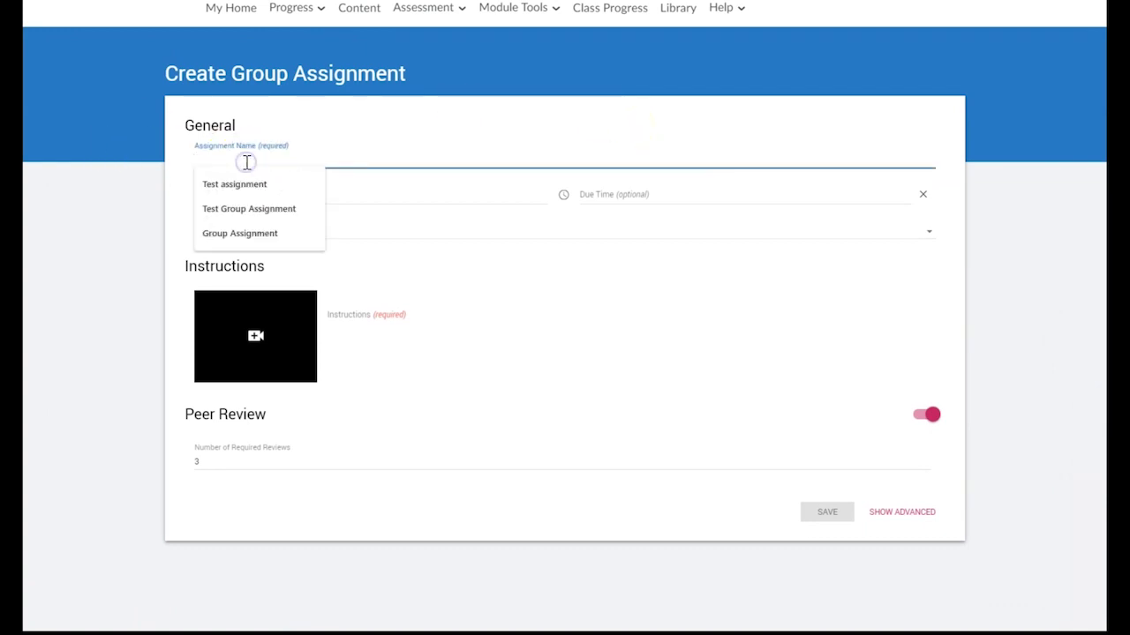
text(Group Assignment - Test)
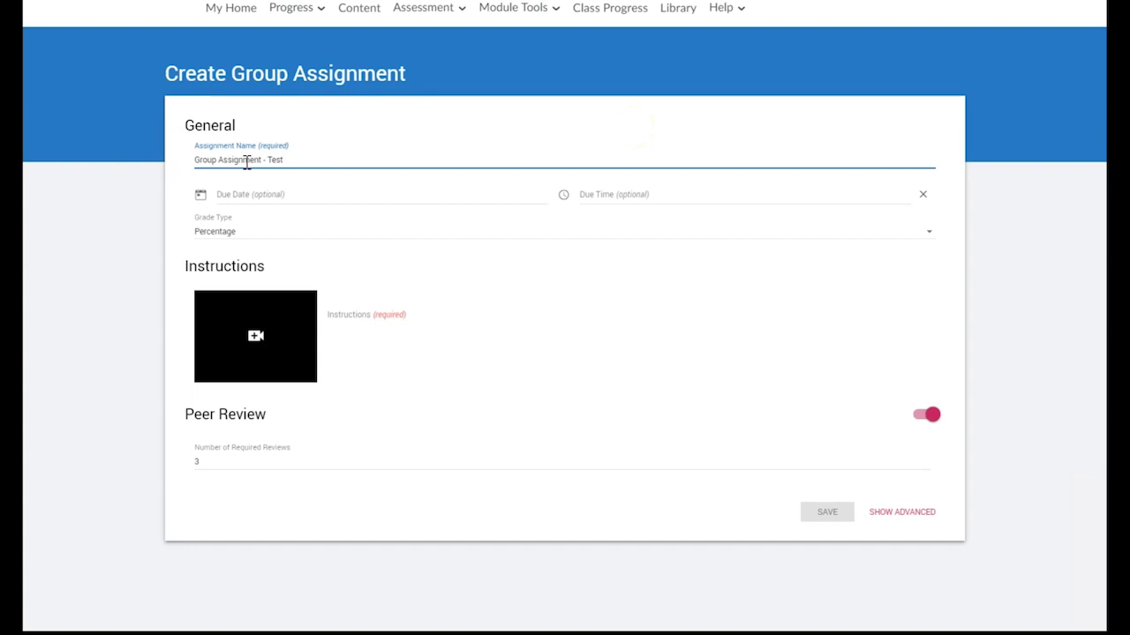
click(280, 196)
key(Escape)
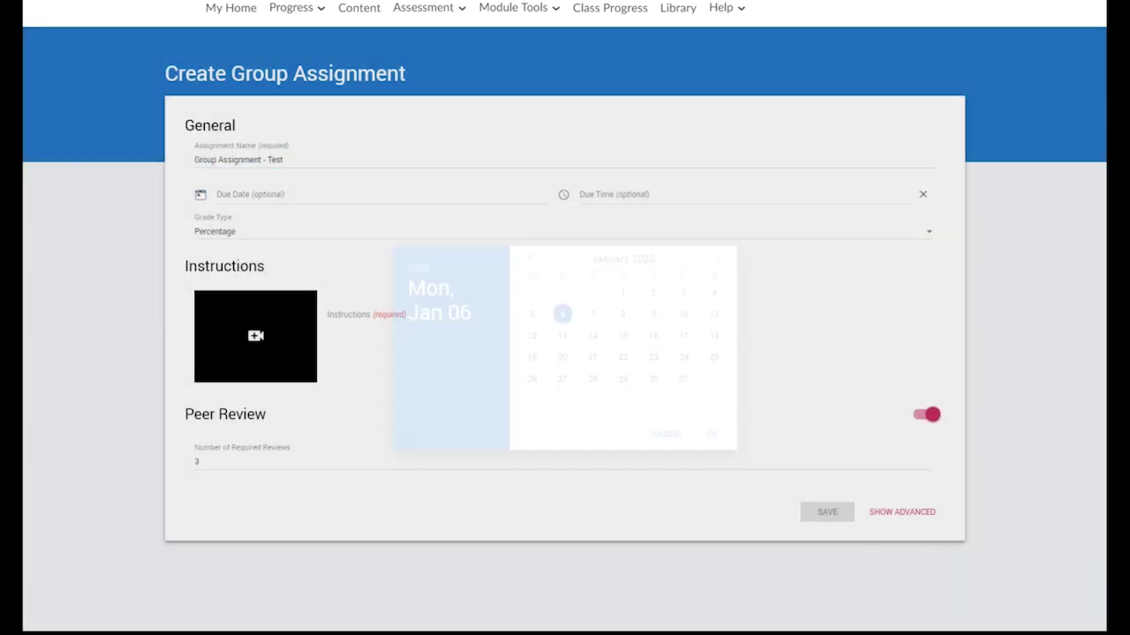
- Set the grade type to Rubric and paste in the numbered task instructions
click(308, 230)
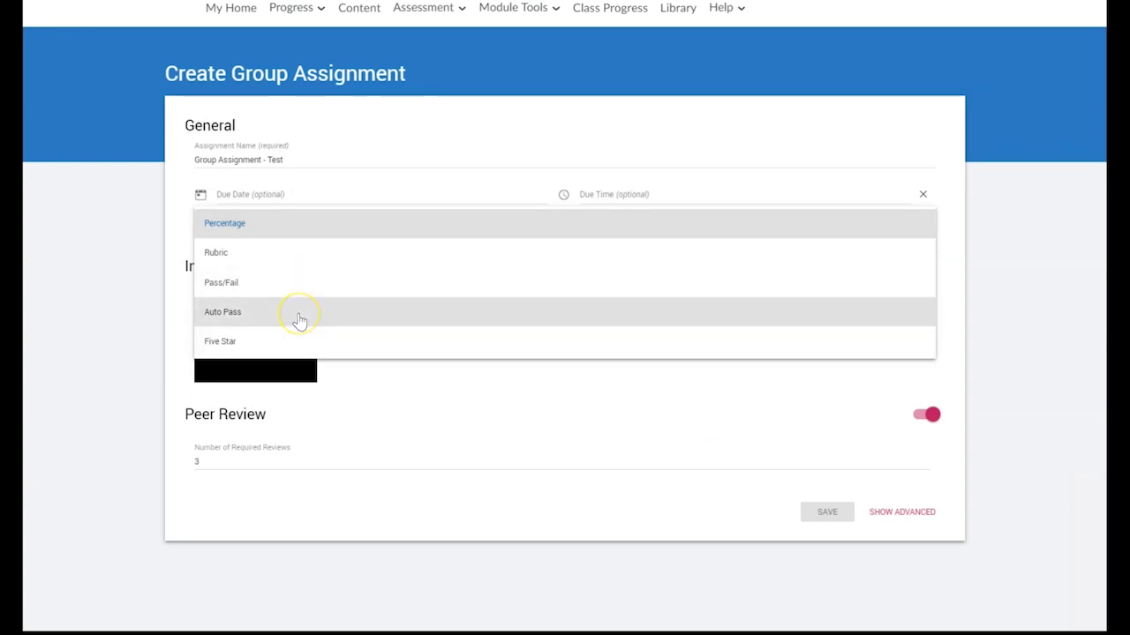
key(Return)
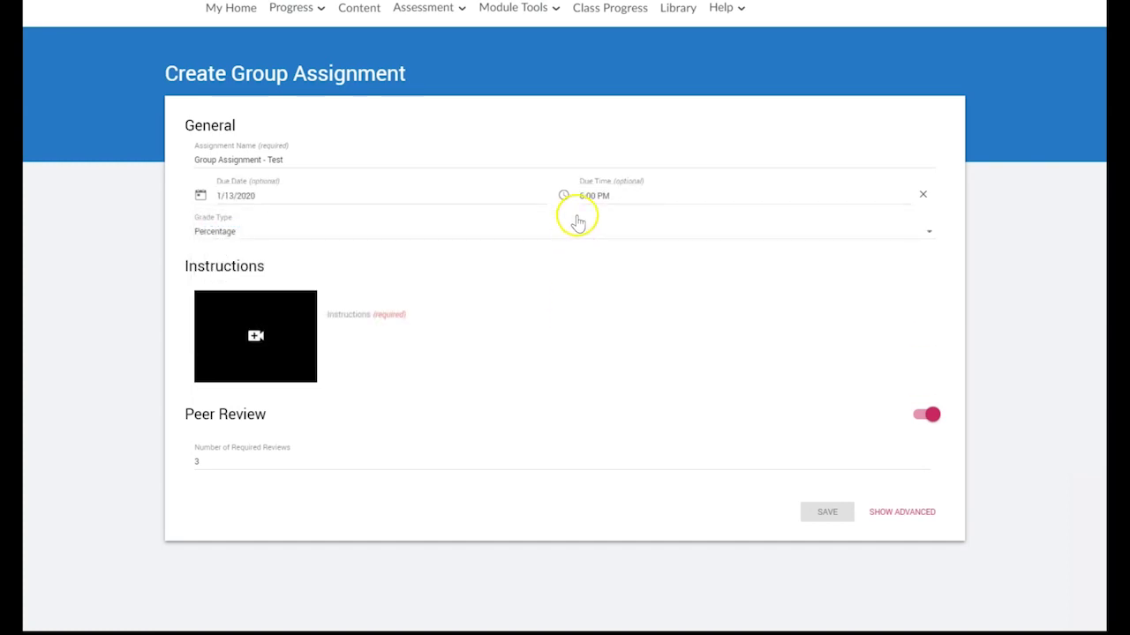
click(577, 226)
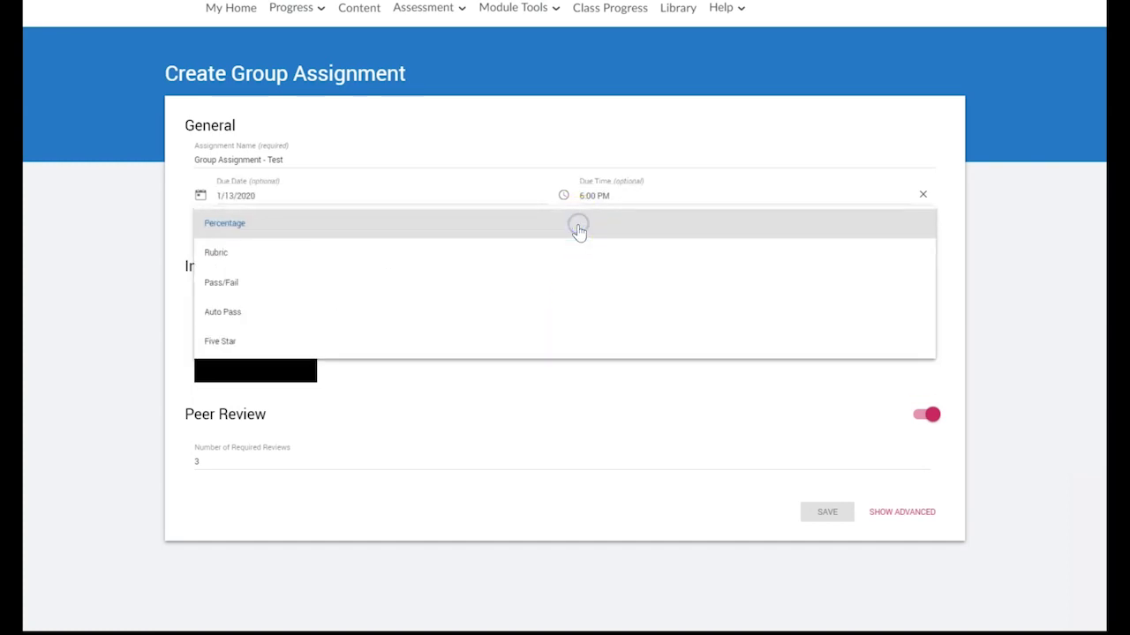
click(236, 253)
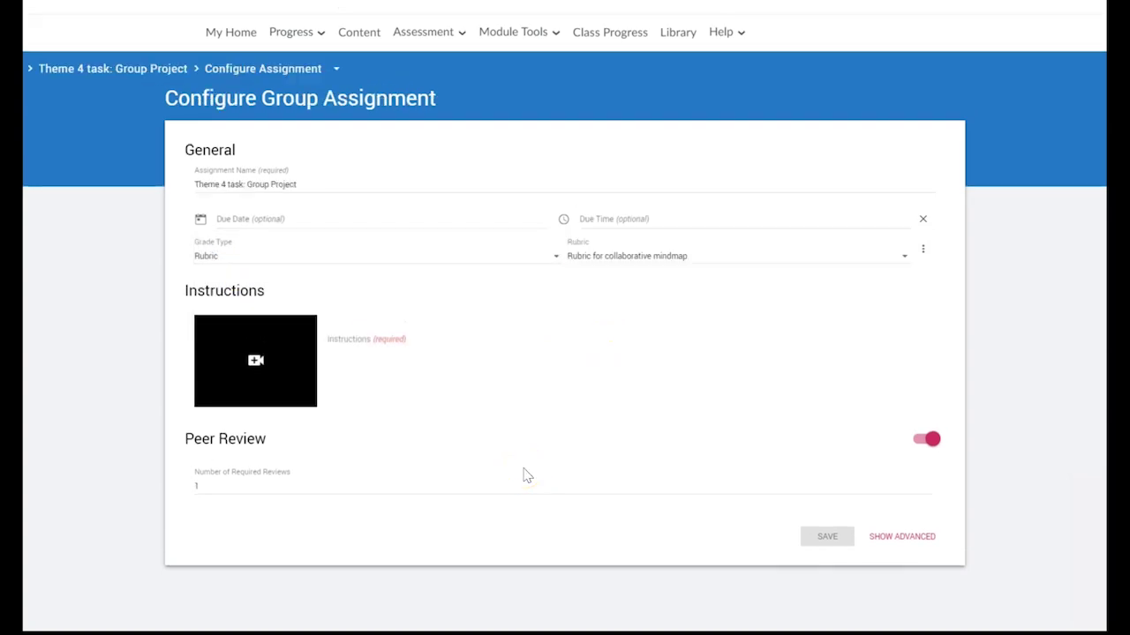
click(345, 343)
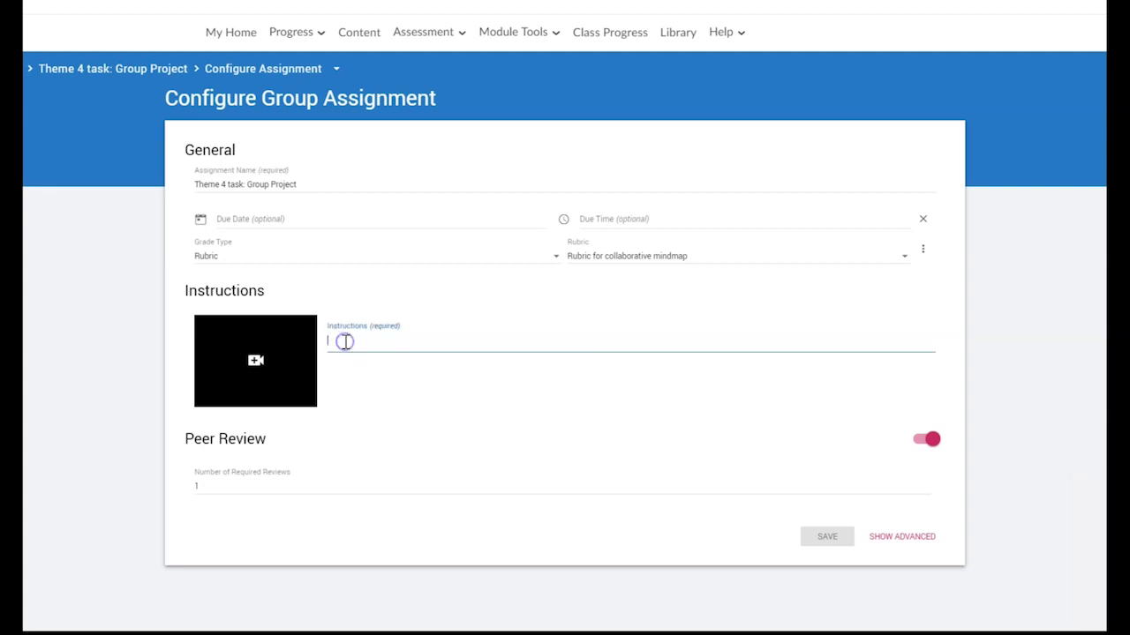
key(ctrl+v)
- Toggle peer review off and back on, and select the required review count of 3
click(254, 363)
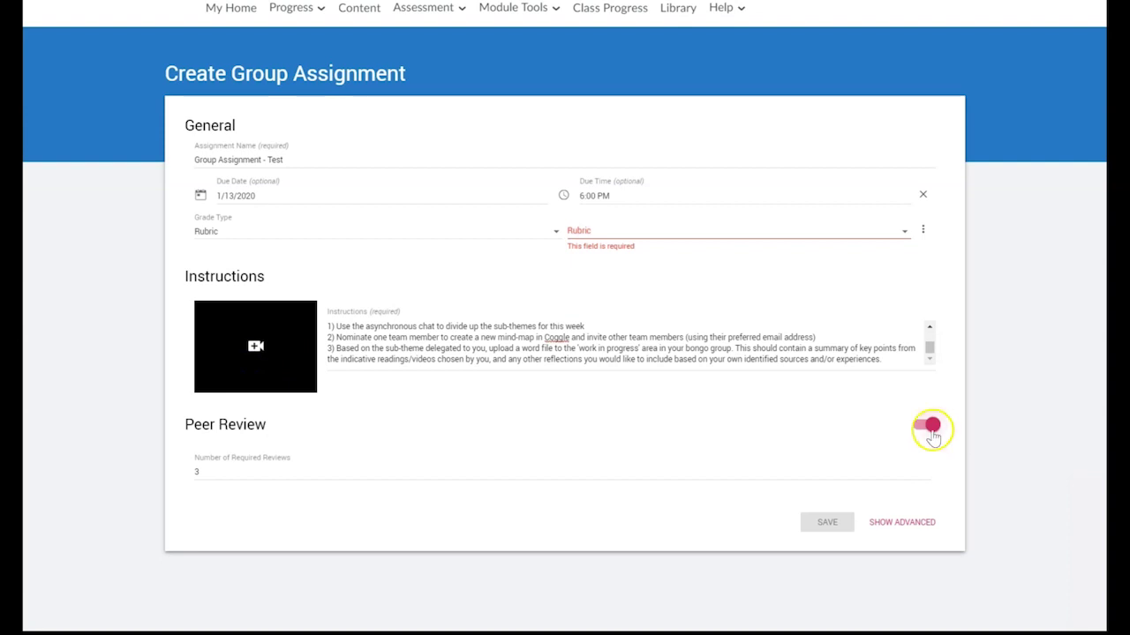
click(928, 427)
click(924, 429)
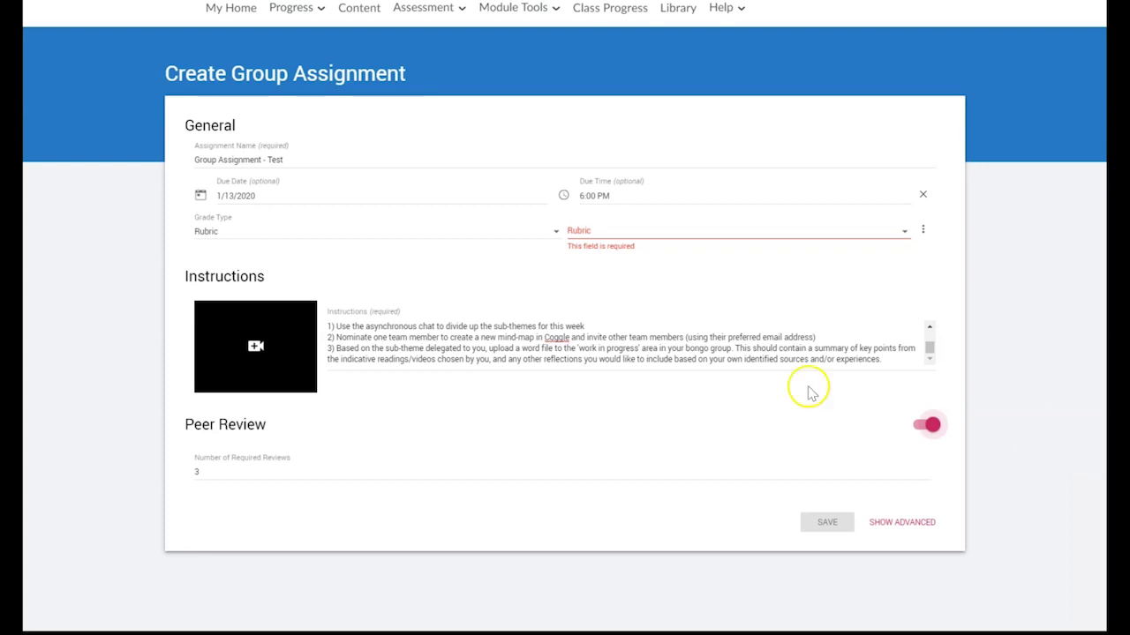
click(204, 471)
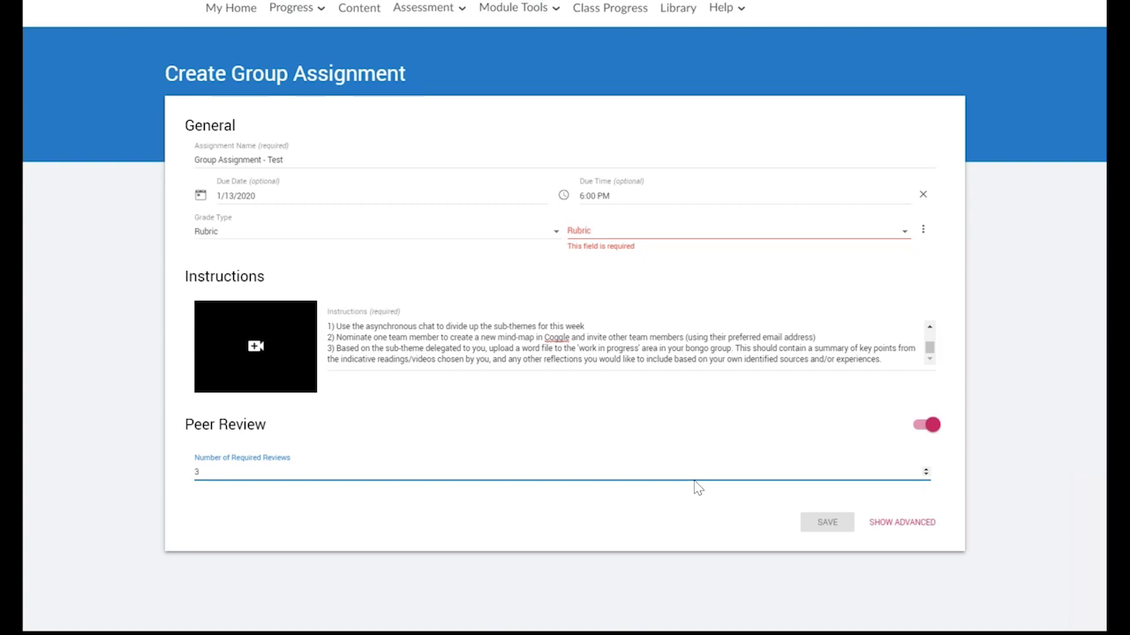
click(134, 491)
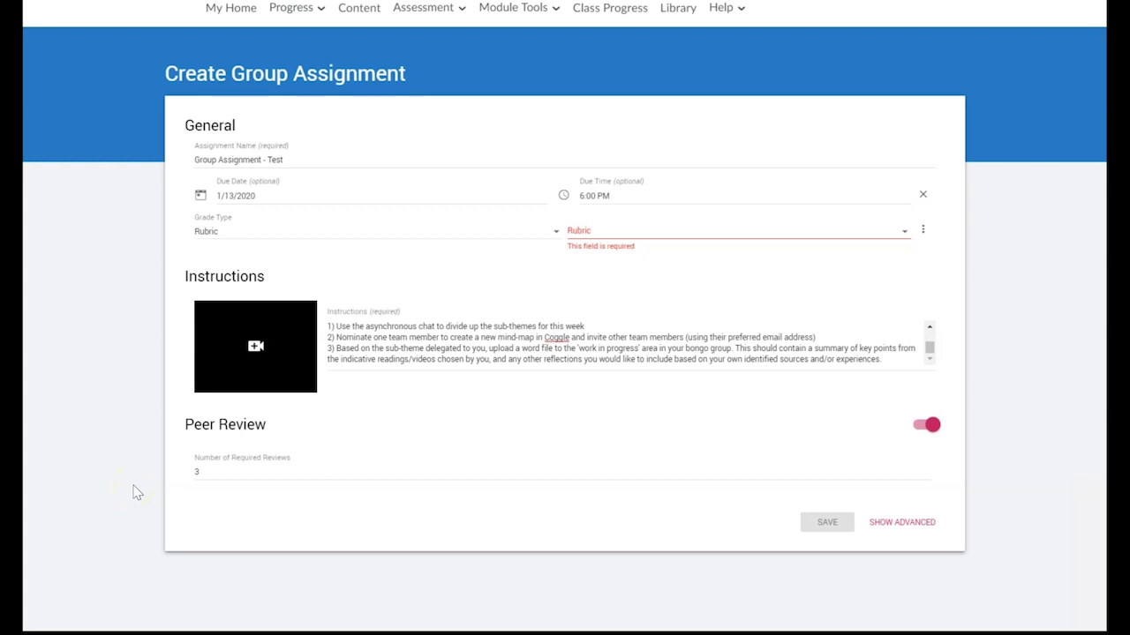
drag(222, 469, 171, 471)
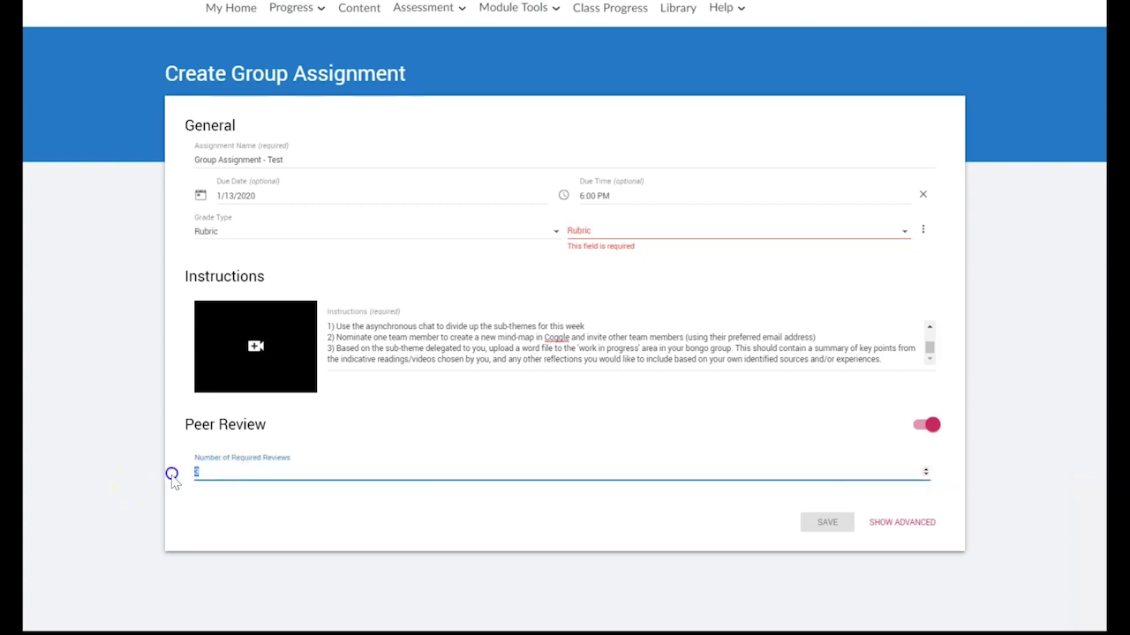
- Set required reviews to 2 and turn off video and meetings in the groups' toolset
text(2)
click(884, 527)
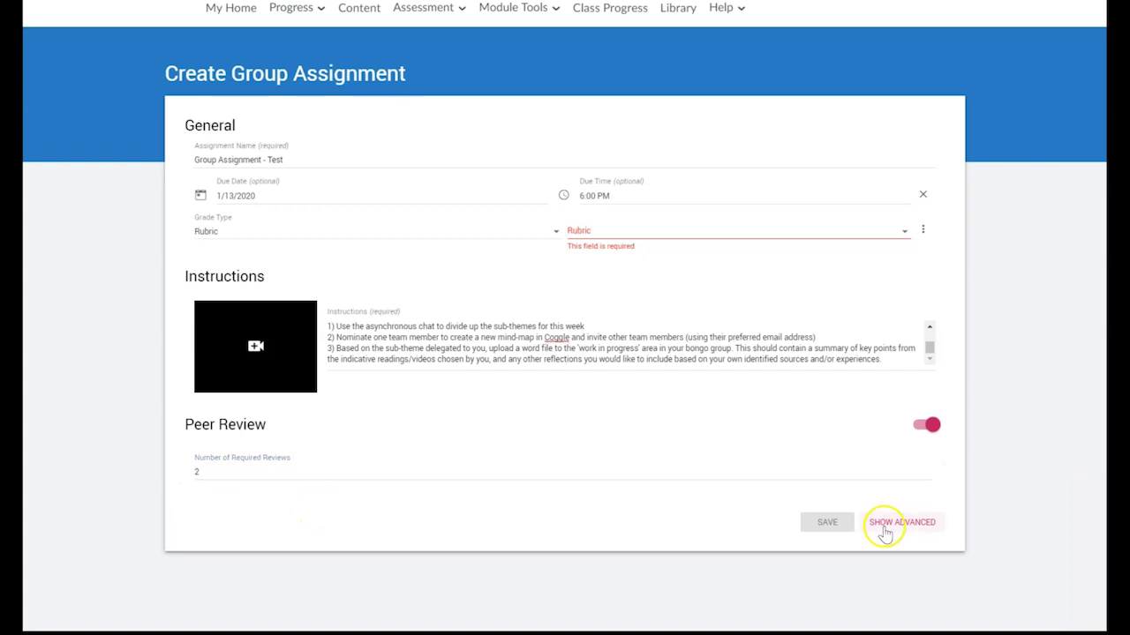
scroll(749, 459, down, 1)
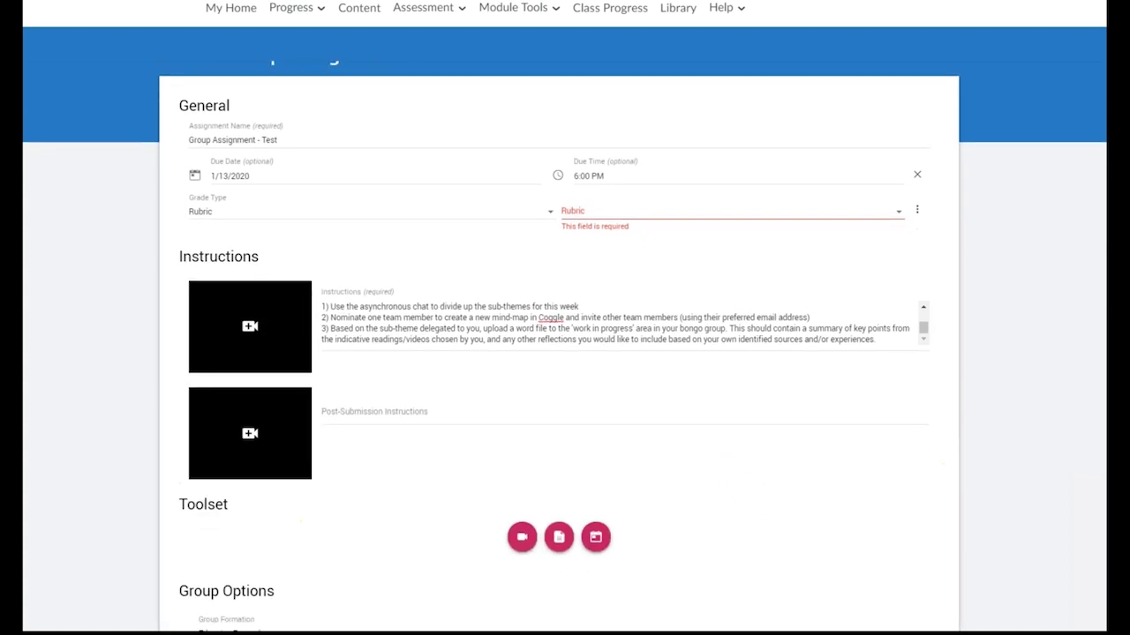
scroll(761, 342, down, 2)
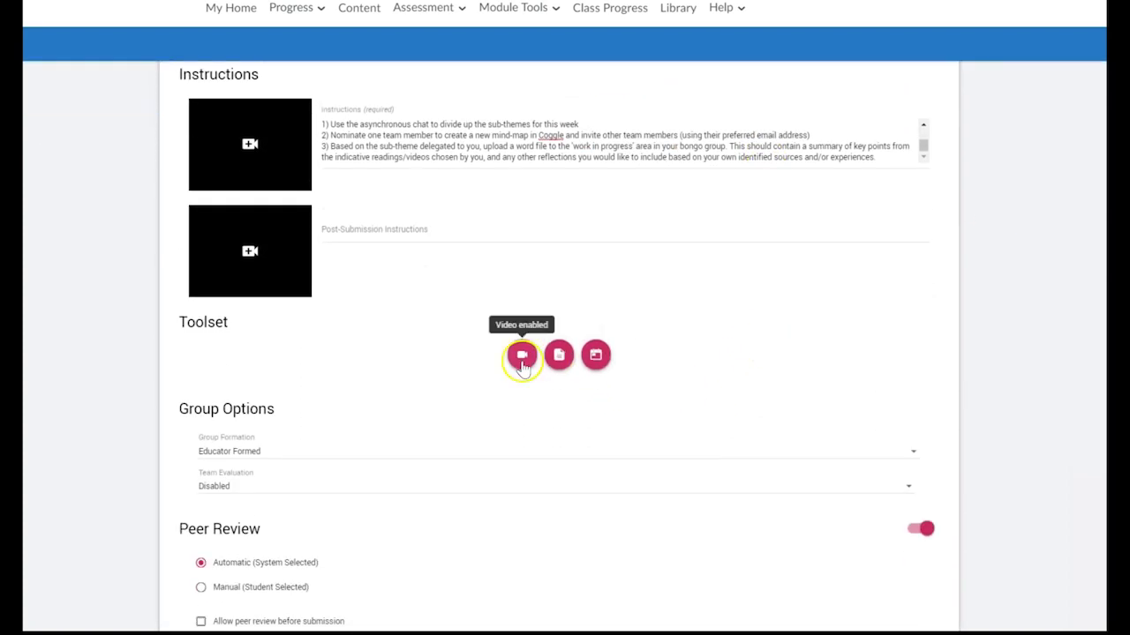
click(522, 360)
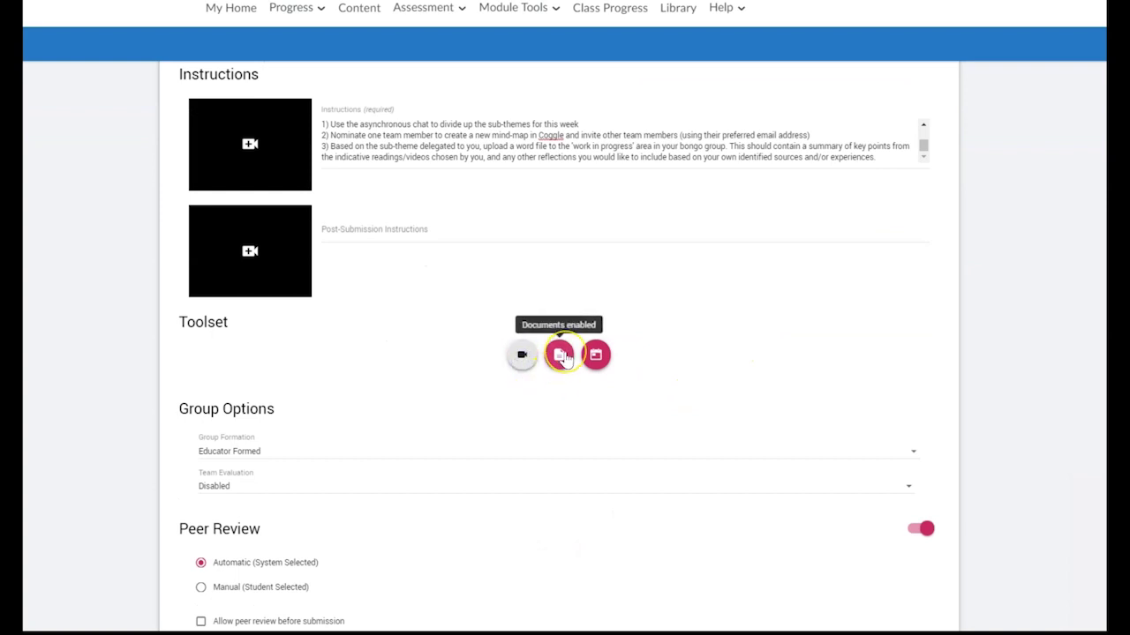
click(597, 356)
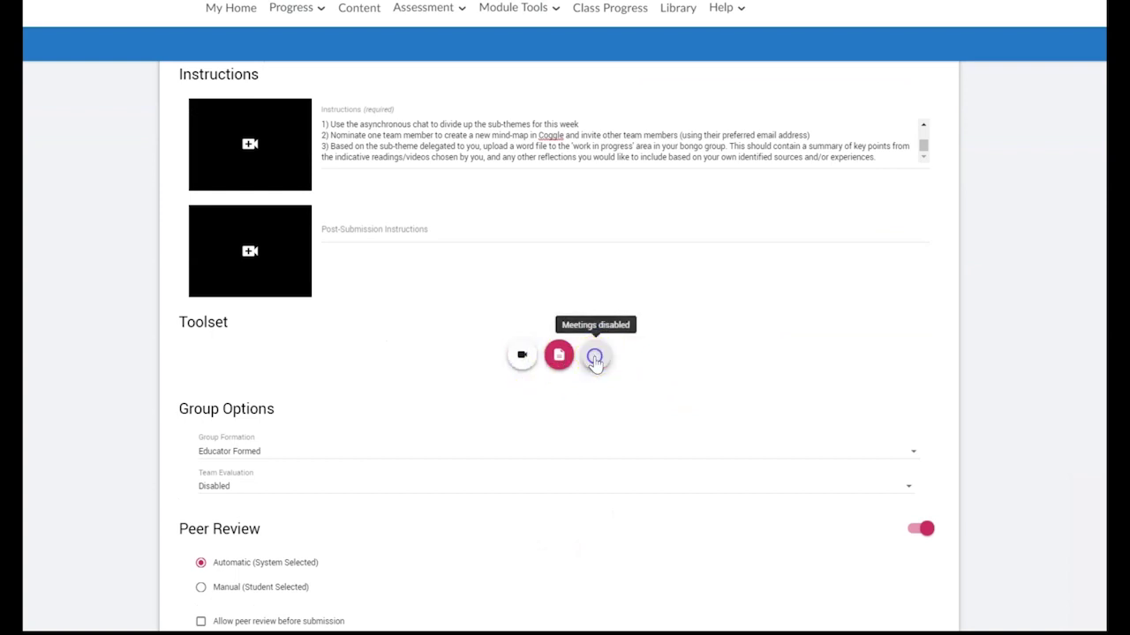
- Paste the post-submission instructions and scroll down to the group options
scroll(653, 500, up, 2)
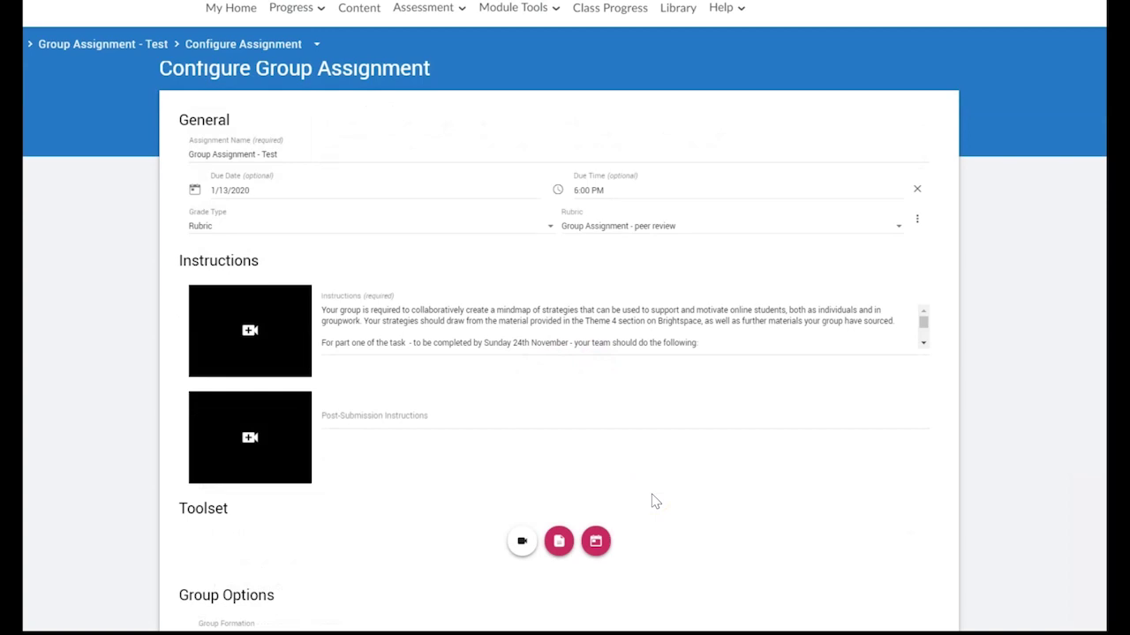
click(379, 412)
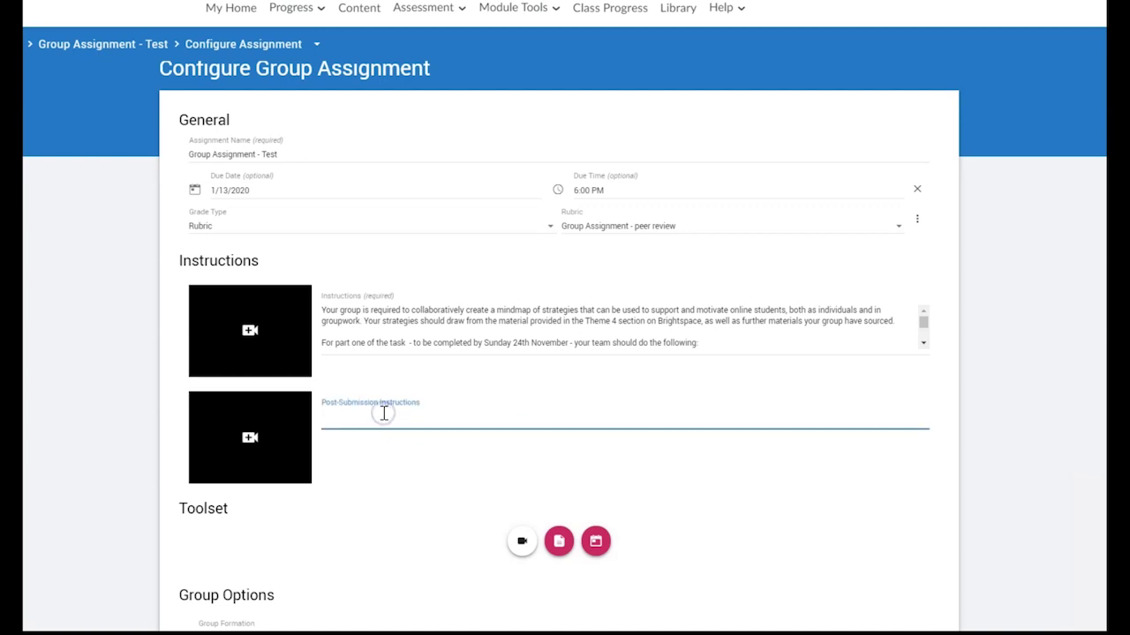
text(1) Team Evaluation - score your team-mates contributions using a 'five-star' rating and leave comments (be sure to be constructive!) 2) Peer review - review at least two submissions from other teams using the provided rubric. 3) Self-assessment - use the same rubric to score your own teams' submissions, this will not alter your grade but represents an important opportunity for self-reflection)
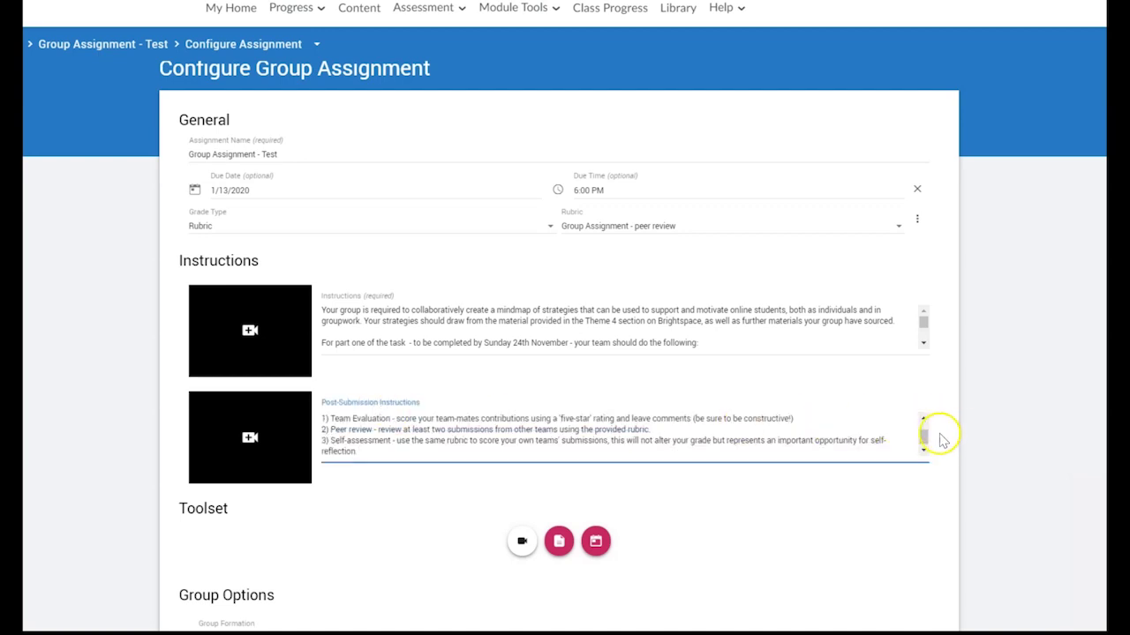
drag(925, 437, 928, 429)
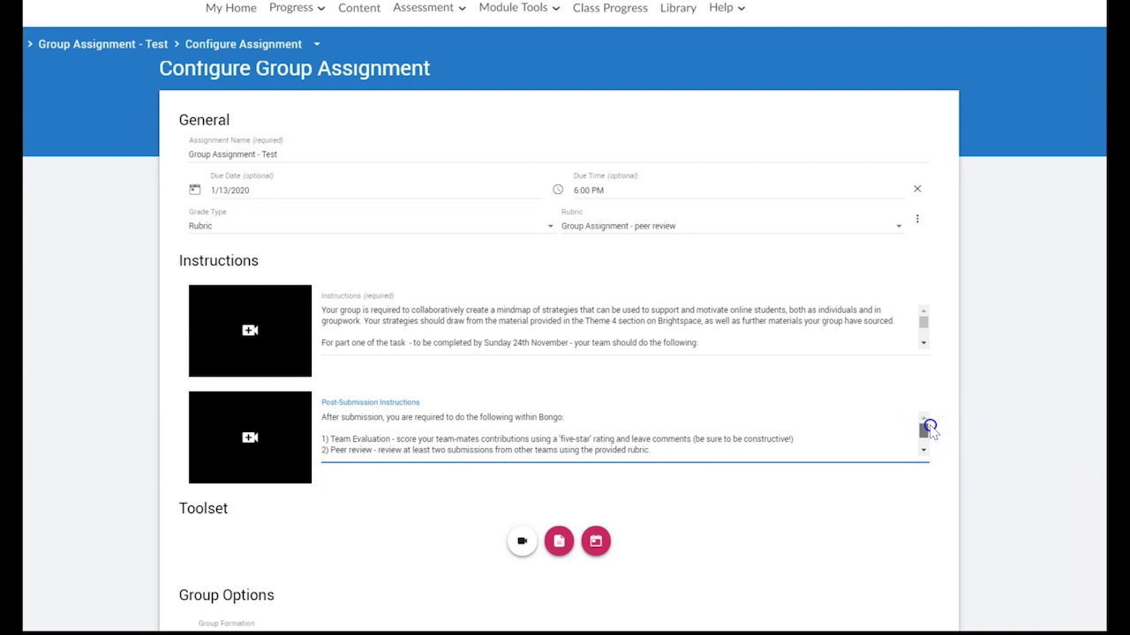
scroll(925, 437, down, 1)
scroll(924, 441, down, 2)
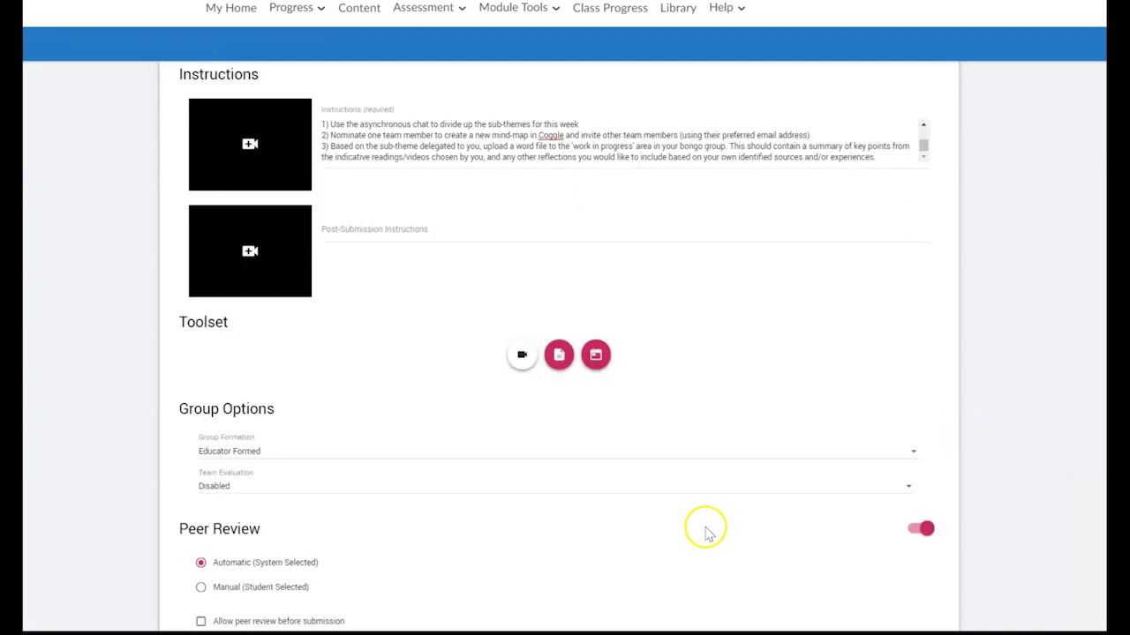
- Keep Educator Formed groups and change Team Evaluation from Five Star to Rubric
click(912, 457)
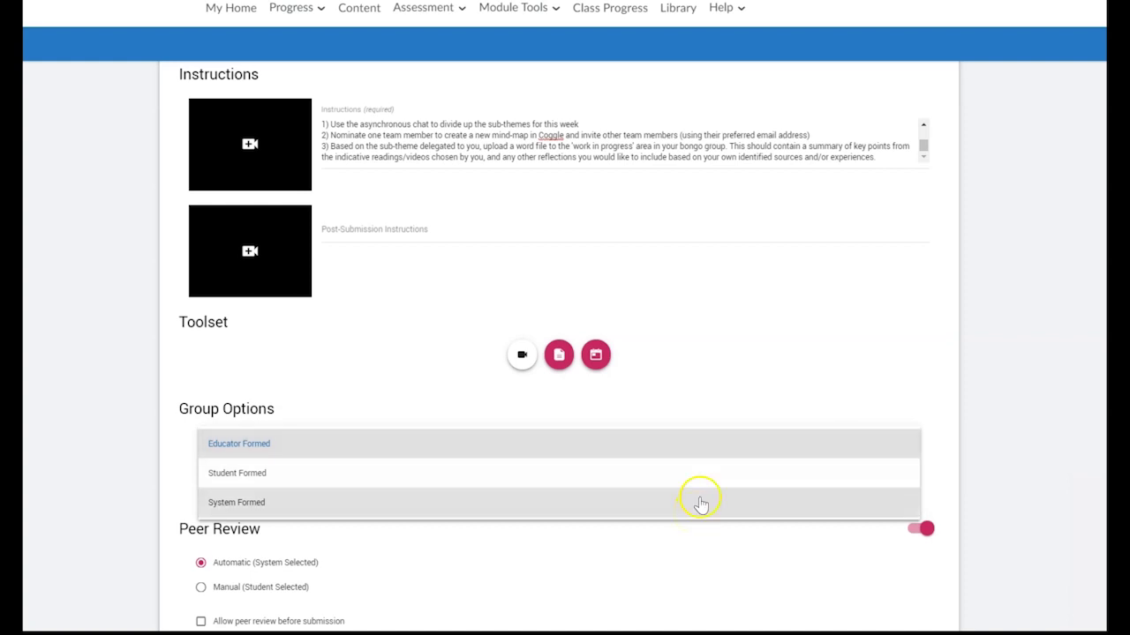
click(701, 444)
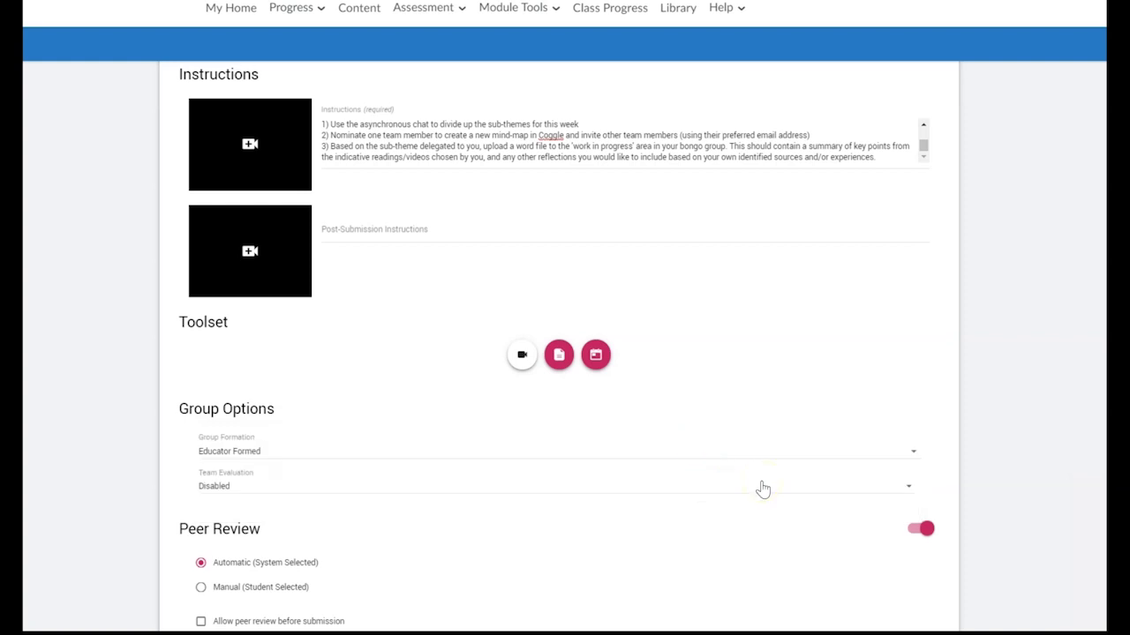
click(909, 487)
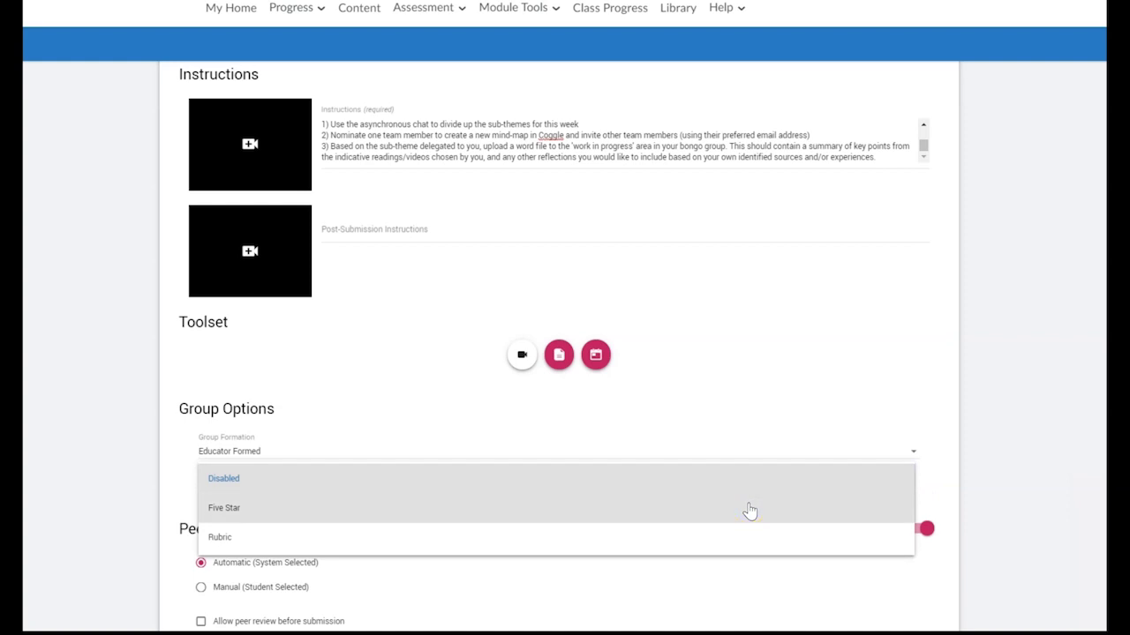
click(747, 504)
click(746, 488)
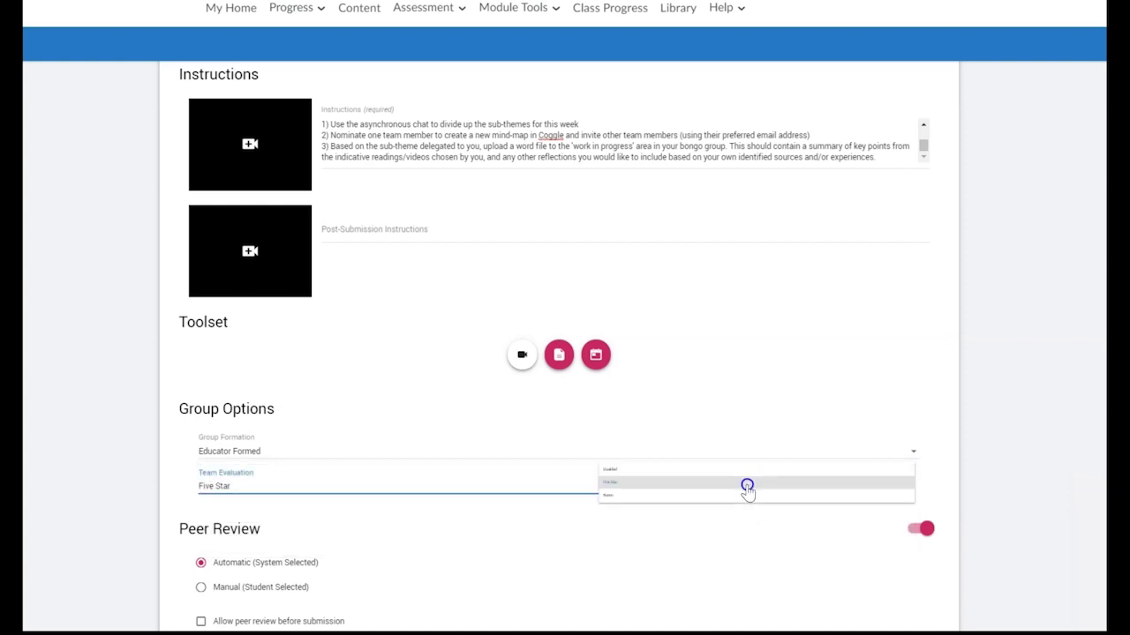
click(748, 536)
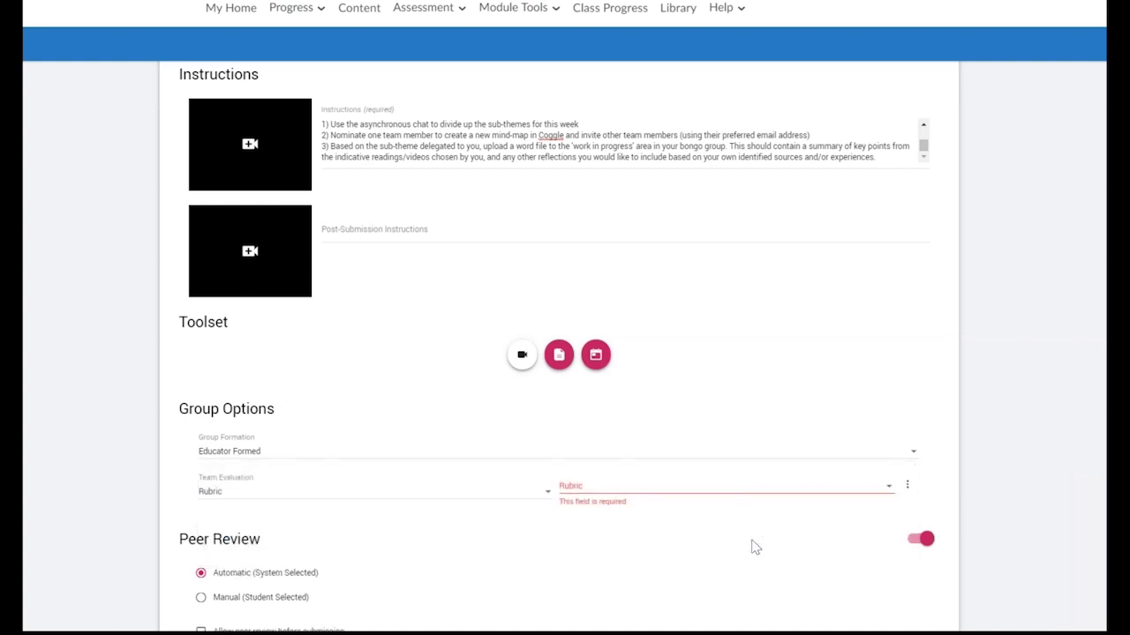
scroll(757, 512, down, 2)
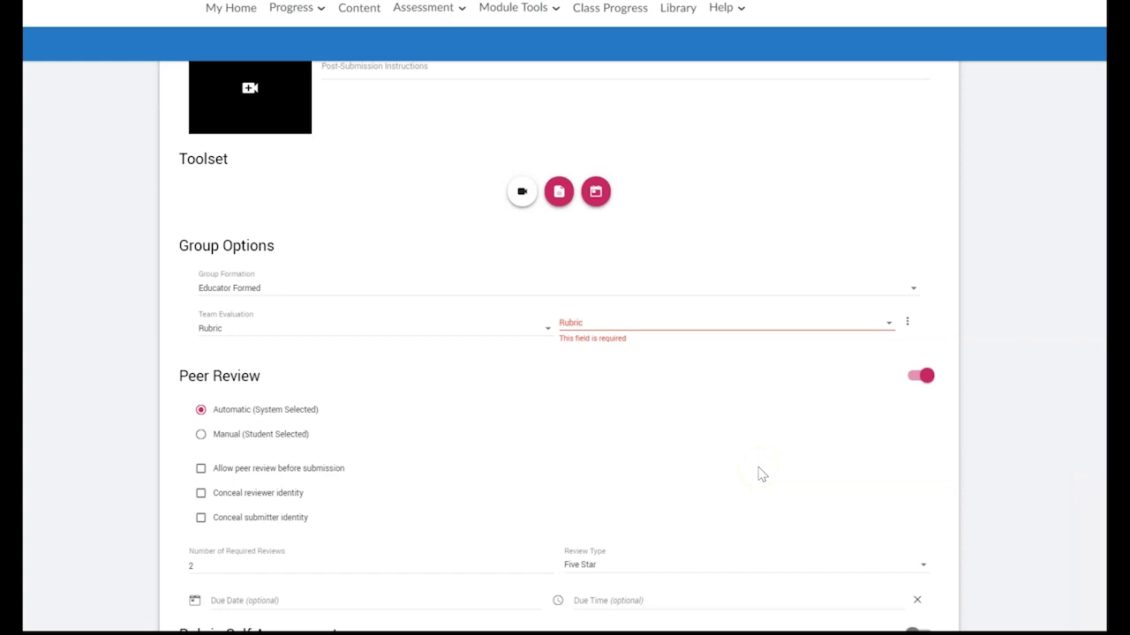
click(255, 436)
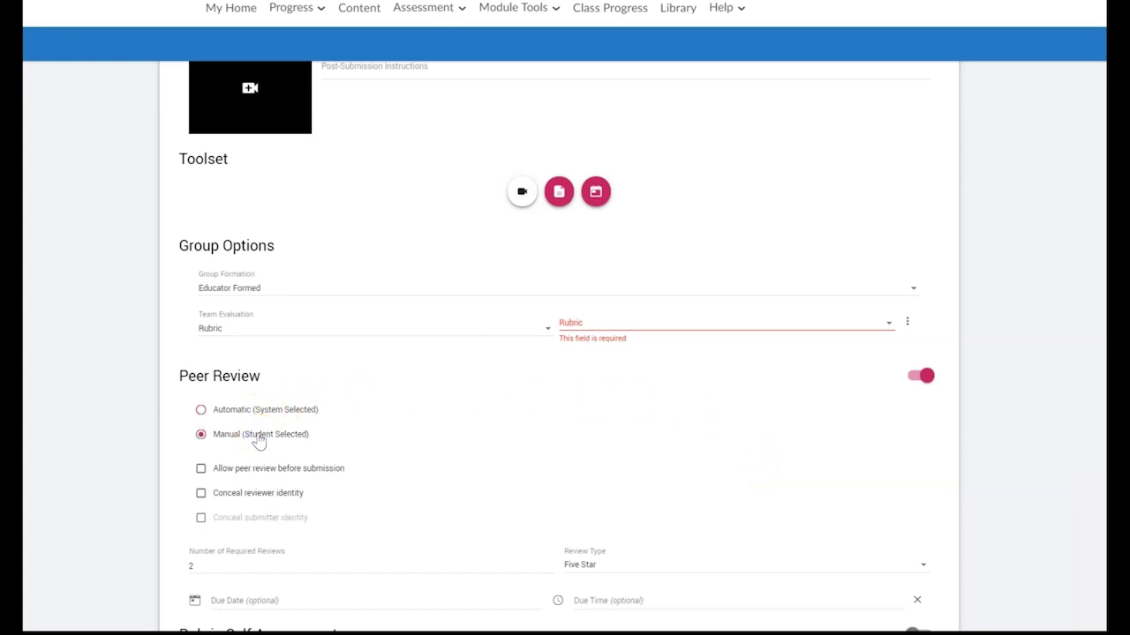
click(267, 411)
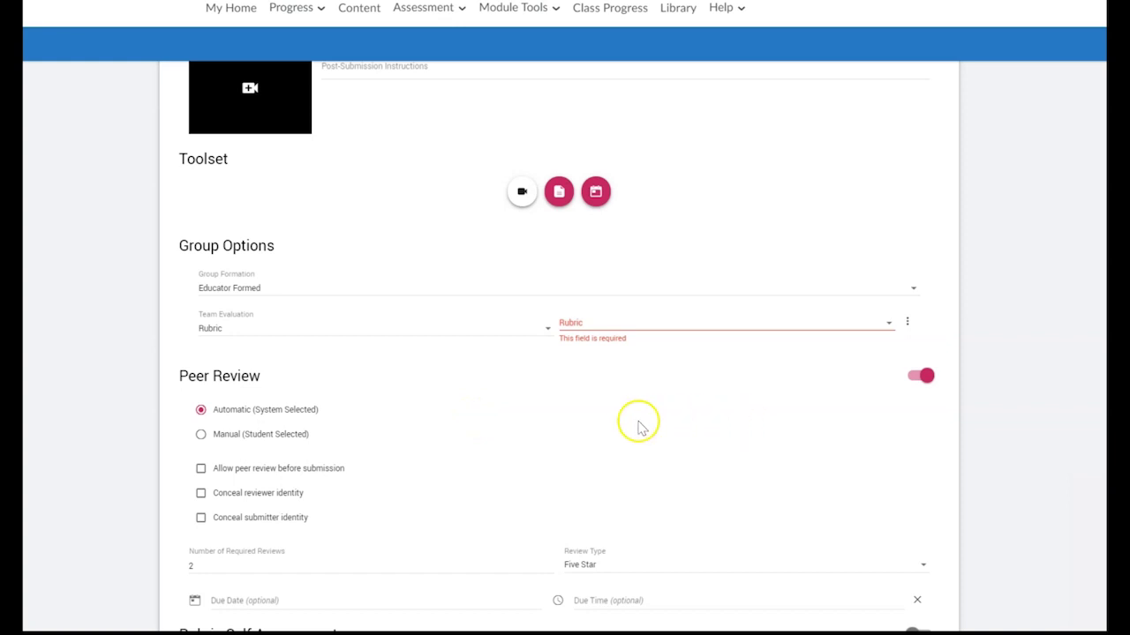
click(195, 472)
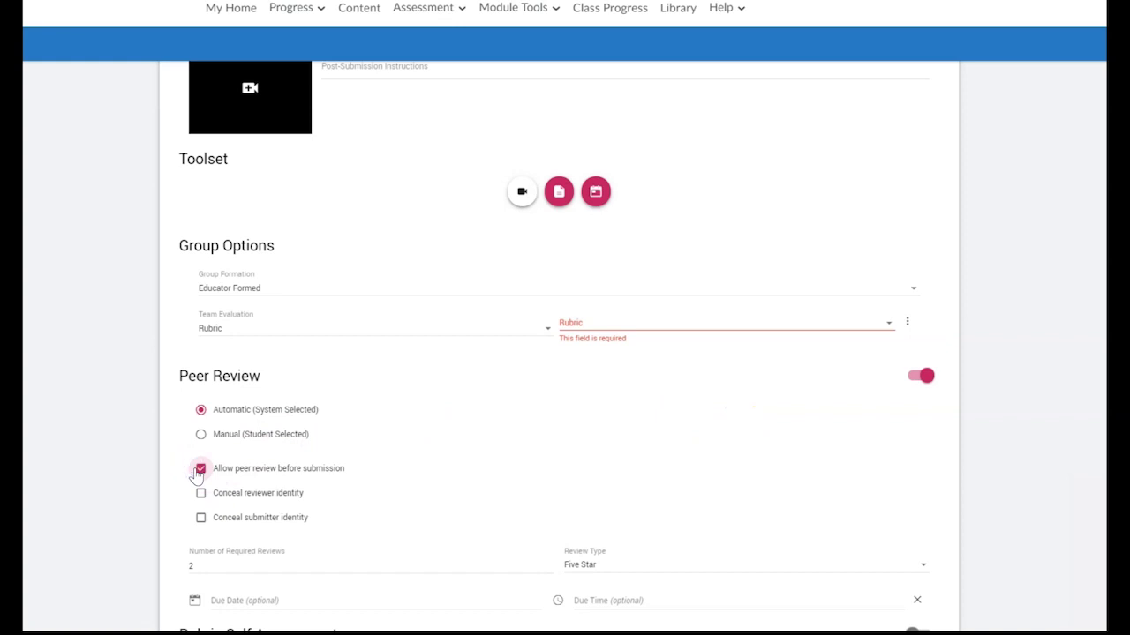
click(198, 469)
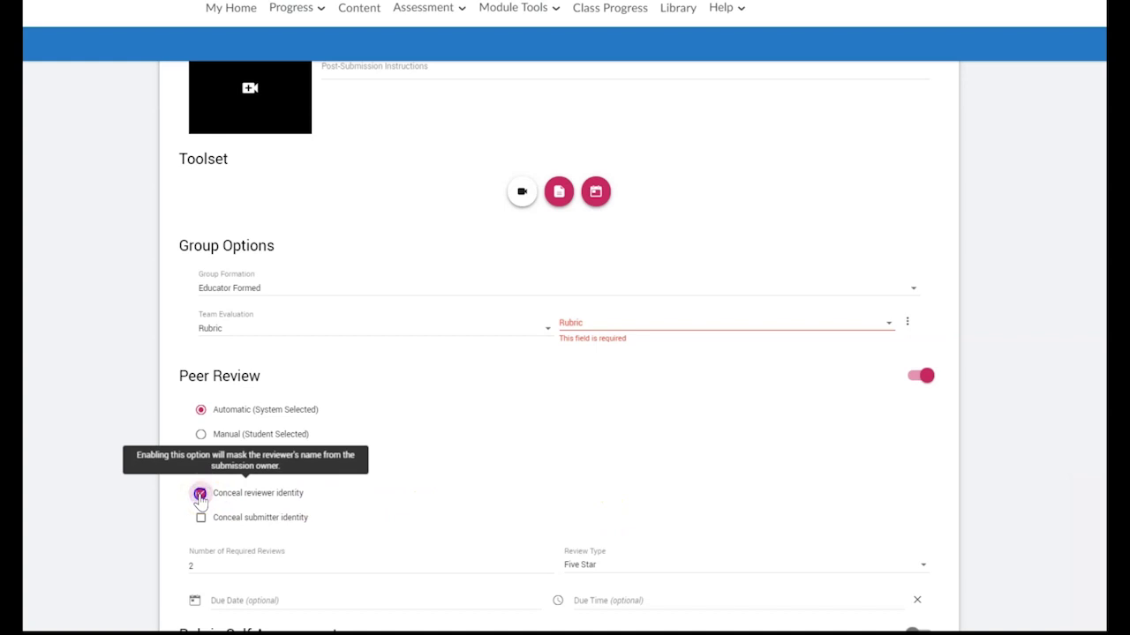
click(202, 518)
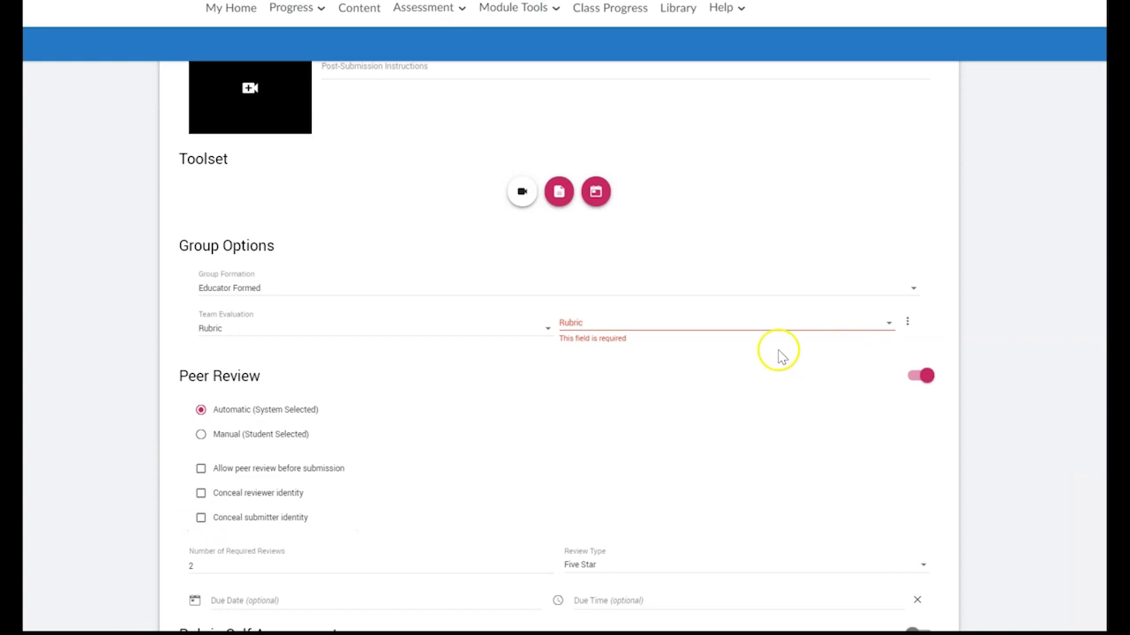
click(282, 598)
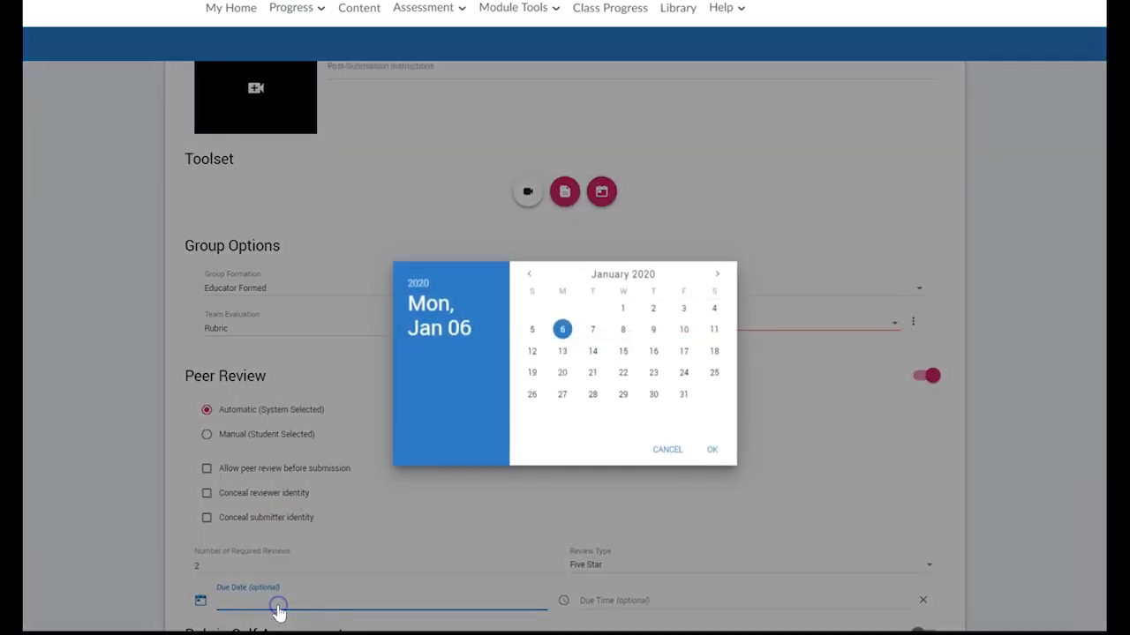
click(673, 454)
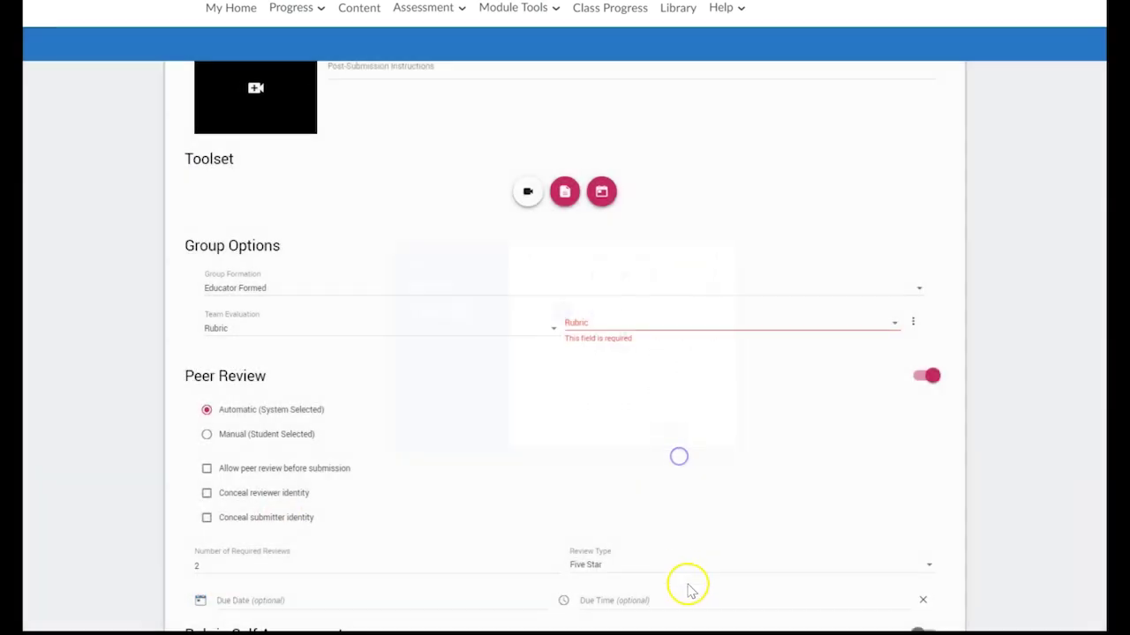
click(704, 600)
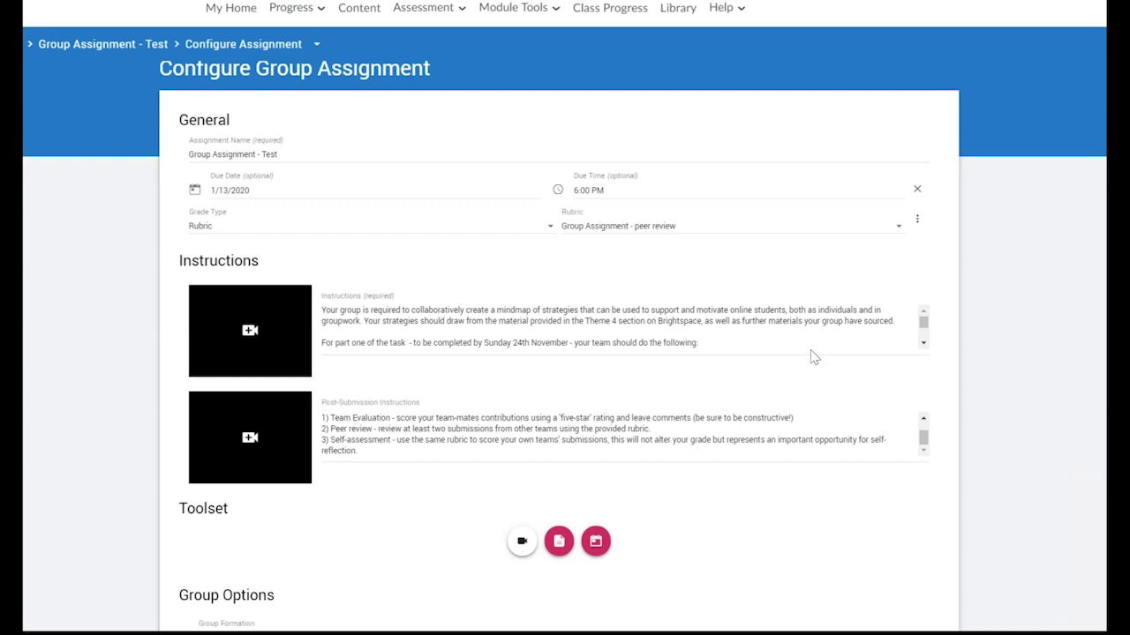
- Open Configure rubrics from the assignment Rubric field's options menu
click(917, 220)
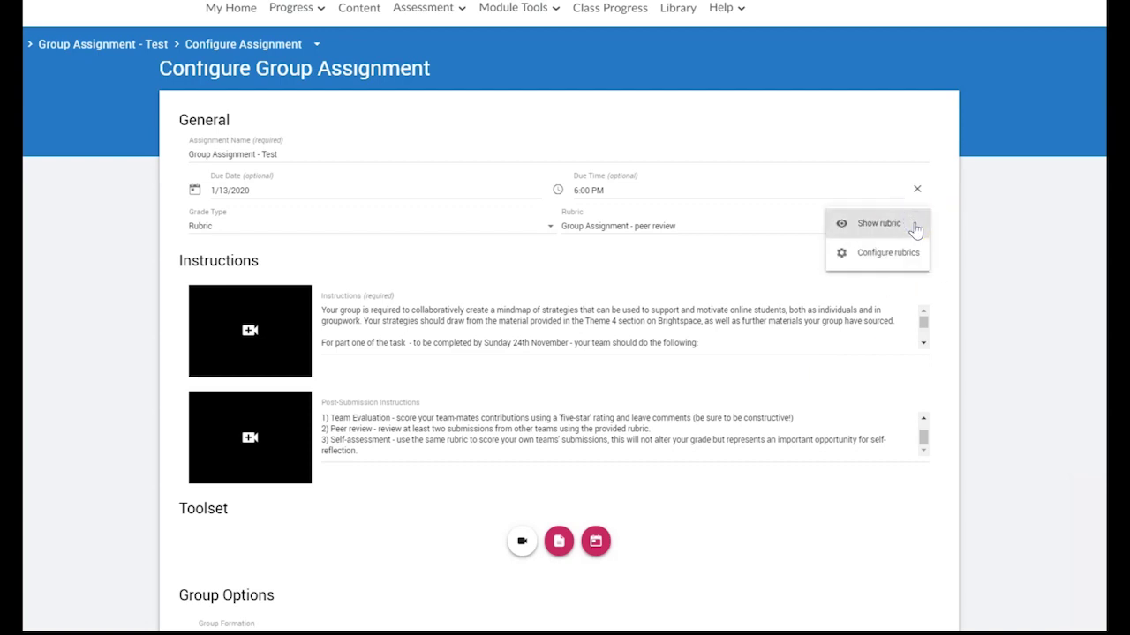
click(909, 253)
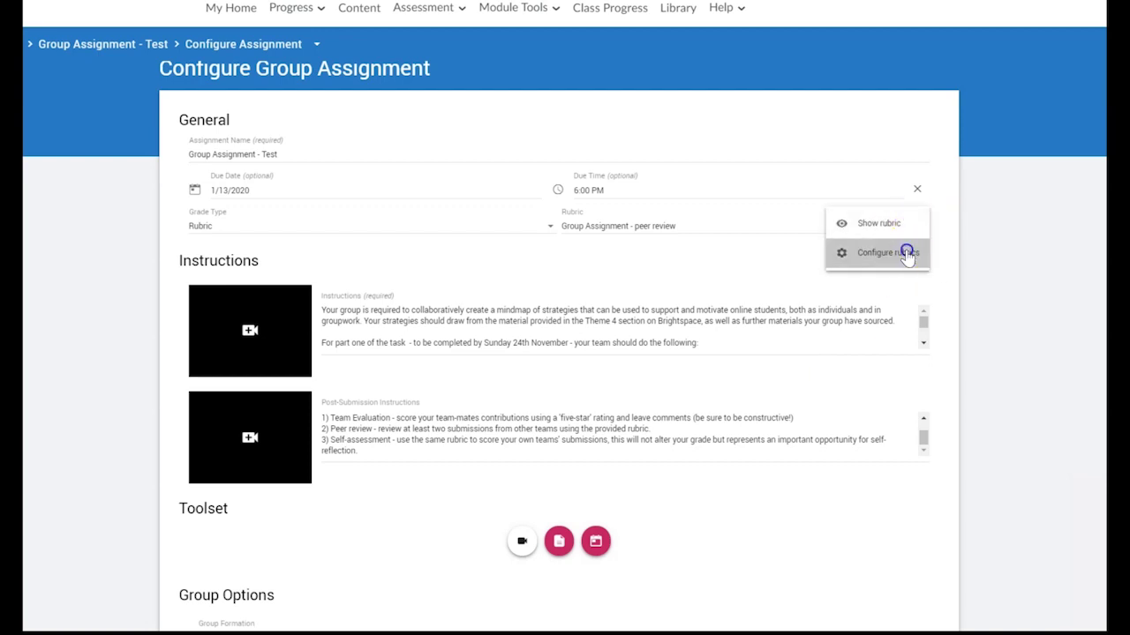
click(507, 505)
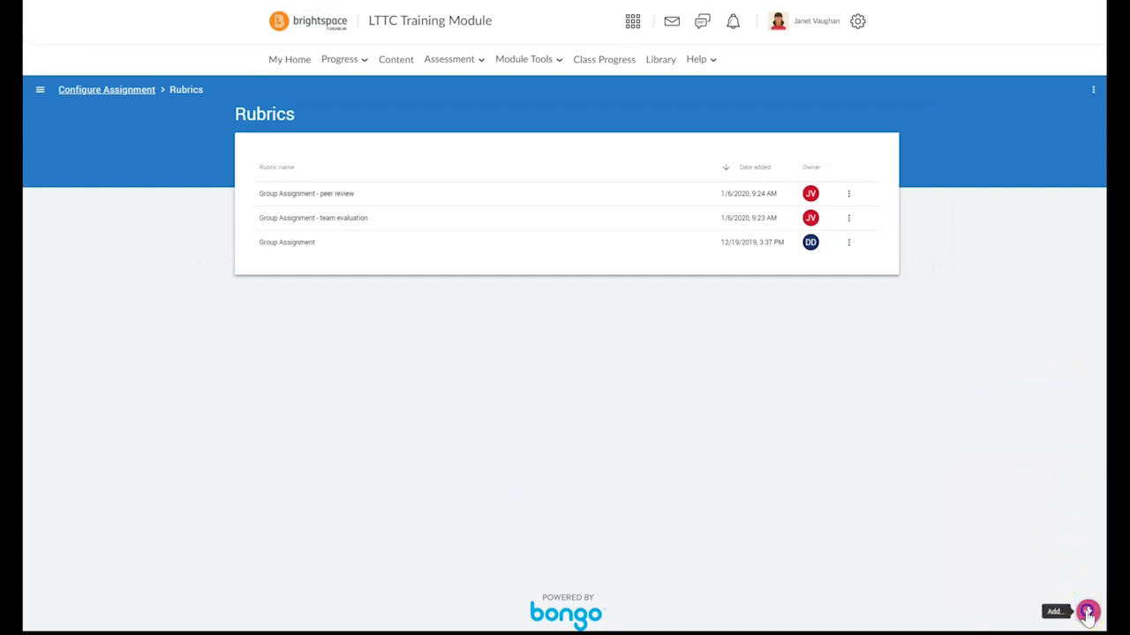
- Start a new rubric from the Add menu and begin naming it 'Group P'
click(1087, 615)
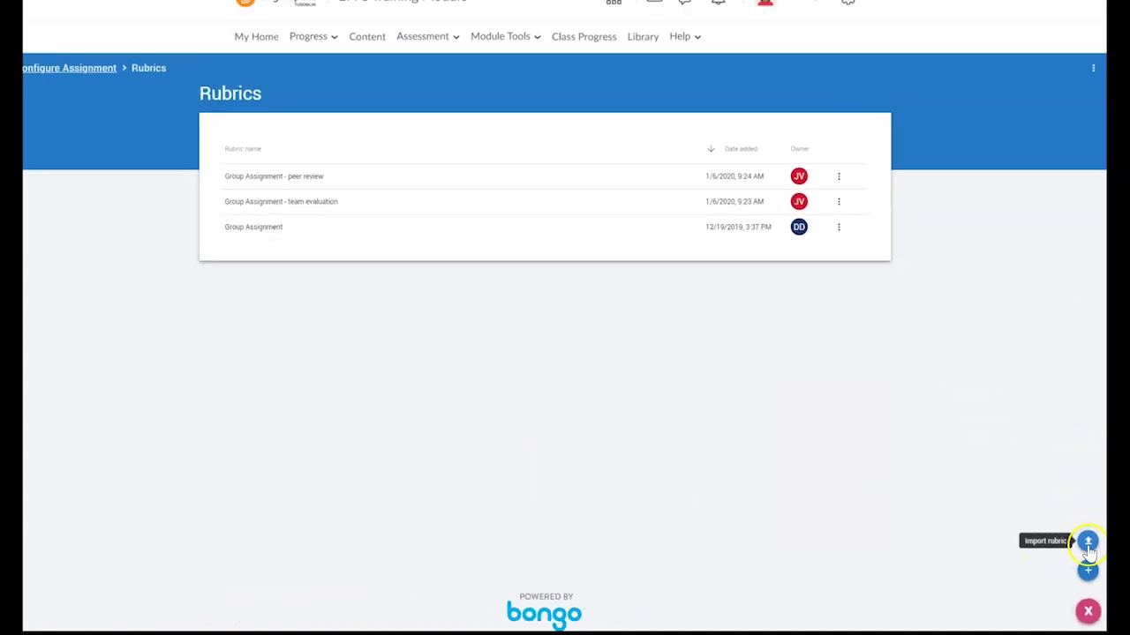
click(1088, 542)
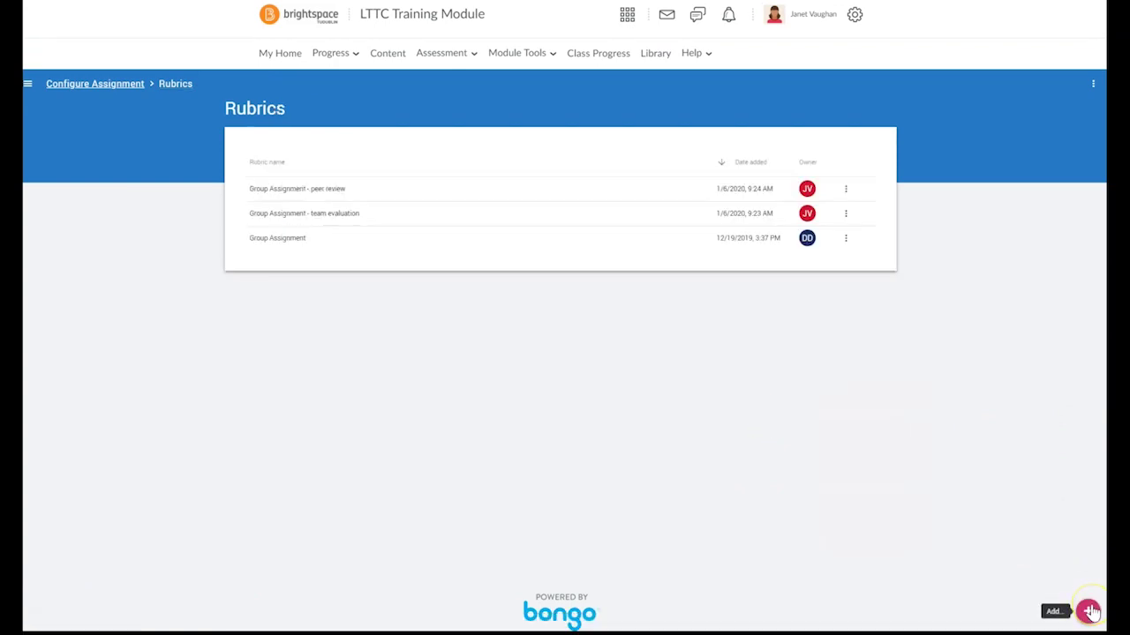
click(1091, 611)
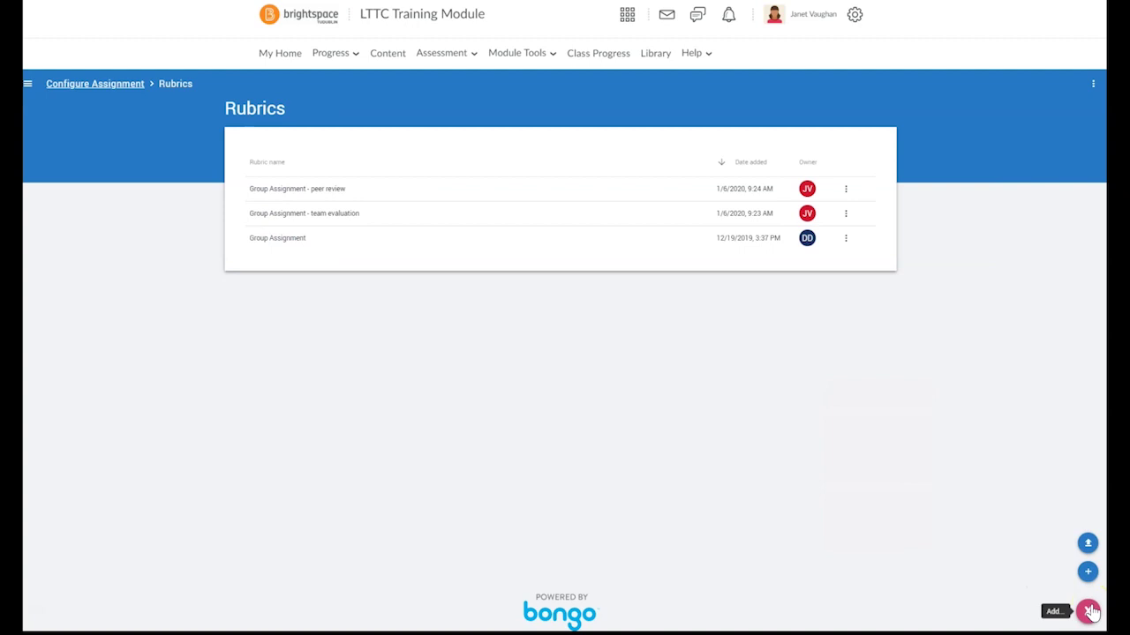
click(1099, 596)
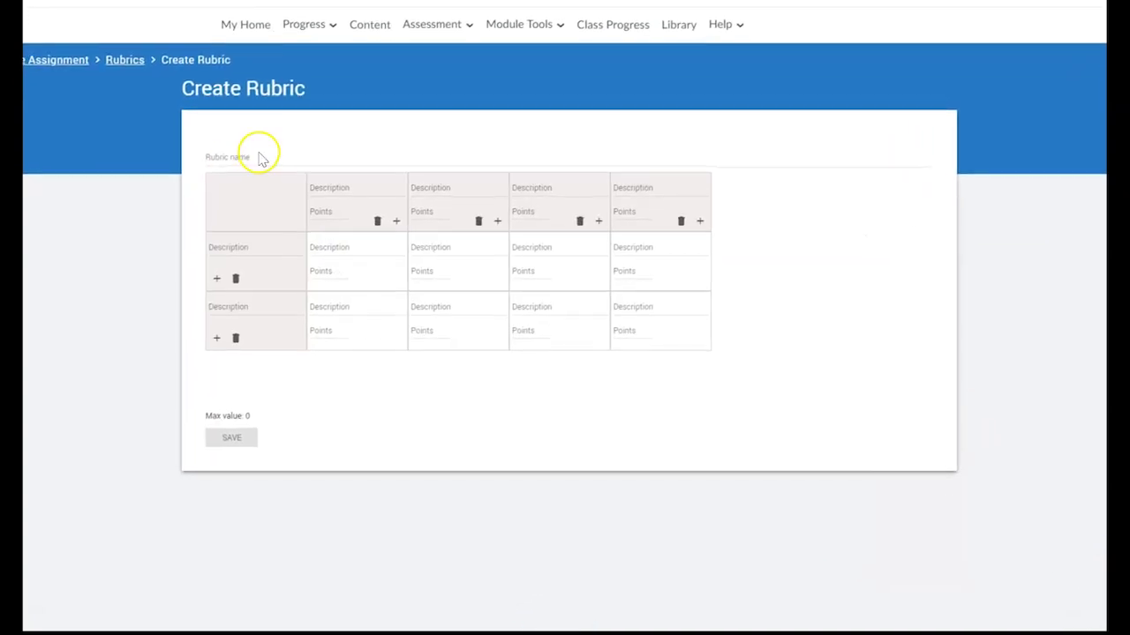
click(256, 155)
text(Group)
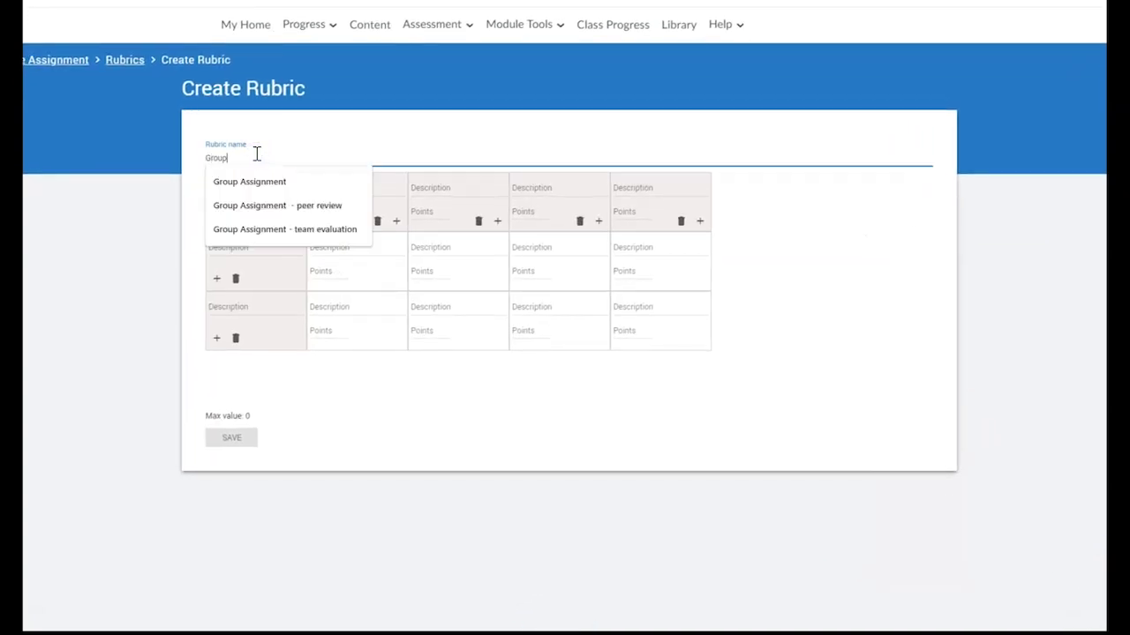
text( P)
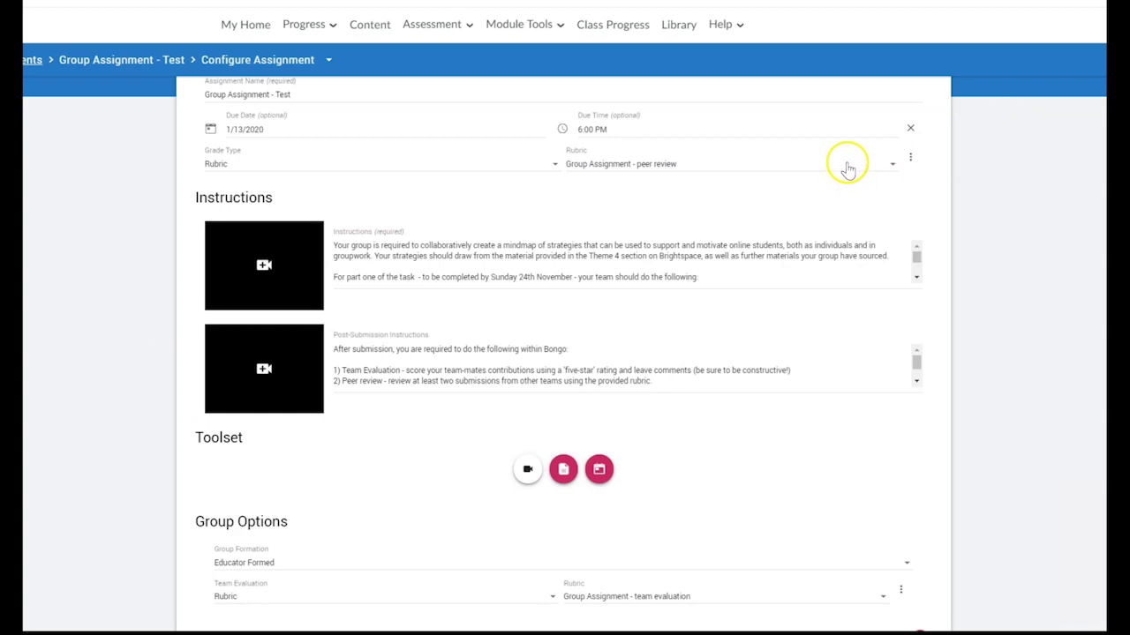
- Use the peer review and team evaluation rubrics, enable rubric self assessment, and save
click(847, 167)
click(669, 165)
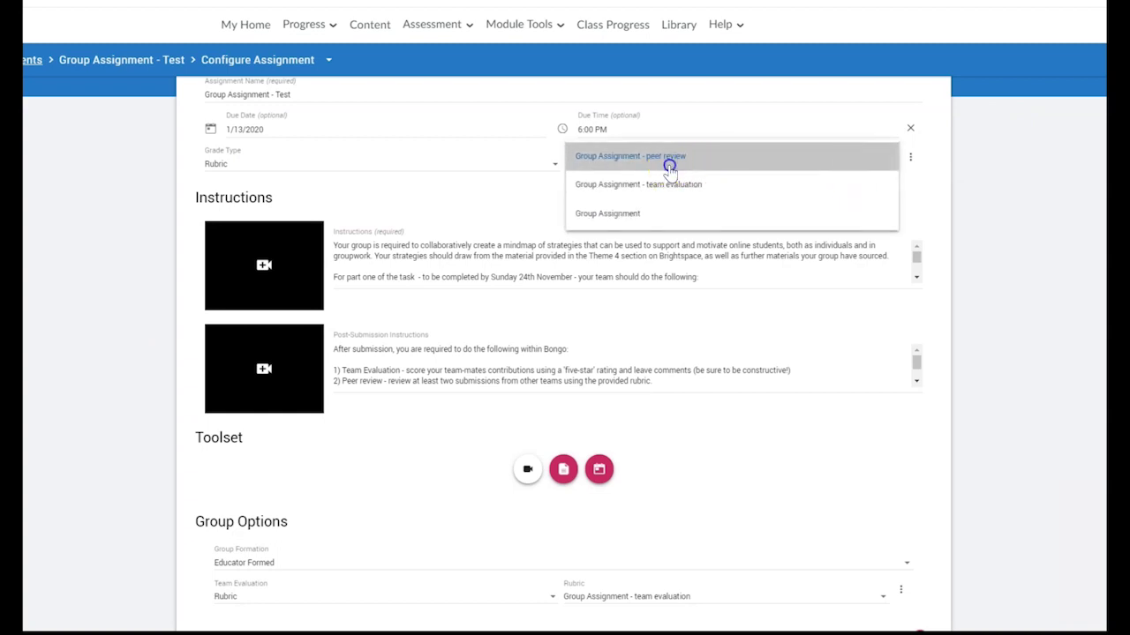
click(760, 597)
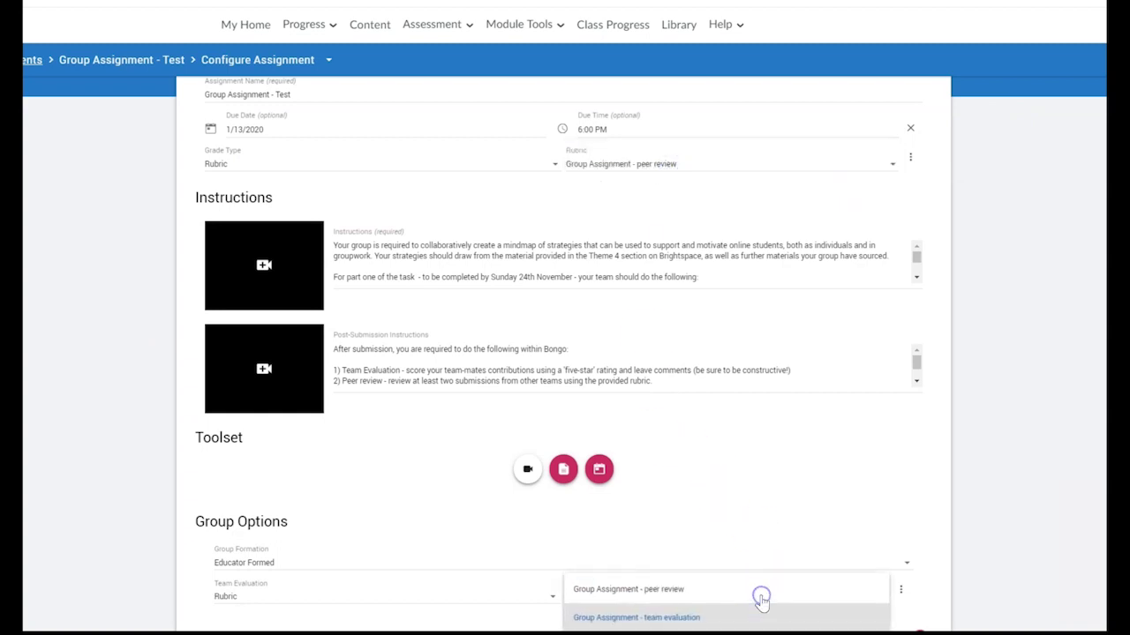
click(724, 616)
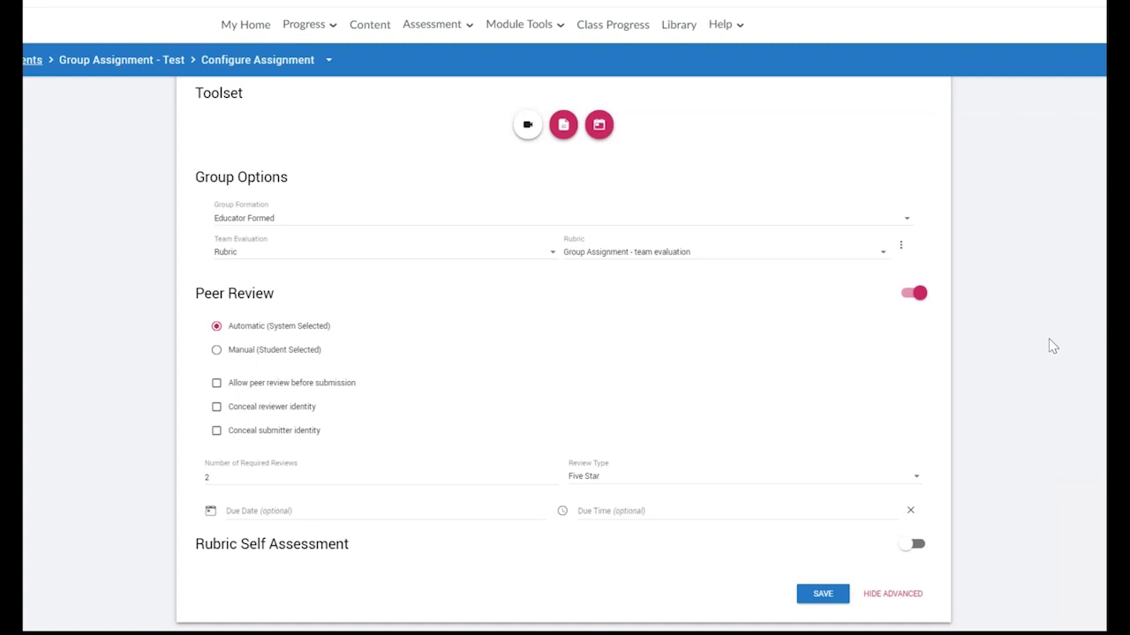
click(905, 548)
click(806, 595)
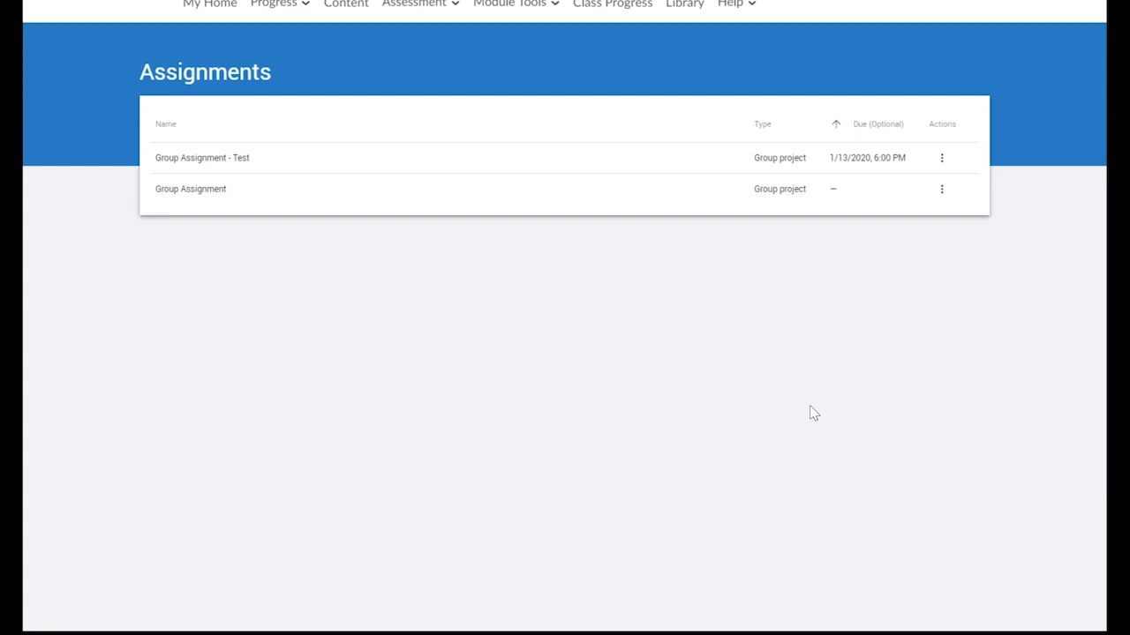
- Open the Group Assignment - Test actions menu and view its gradebook
click(943, 160)
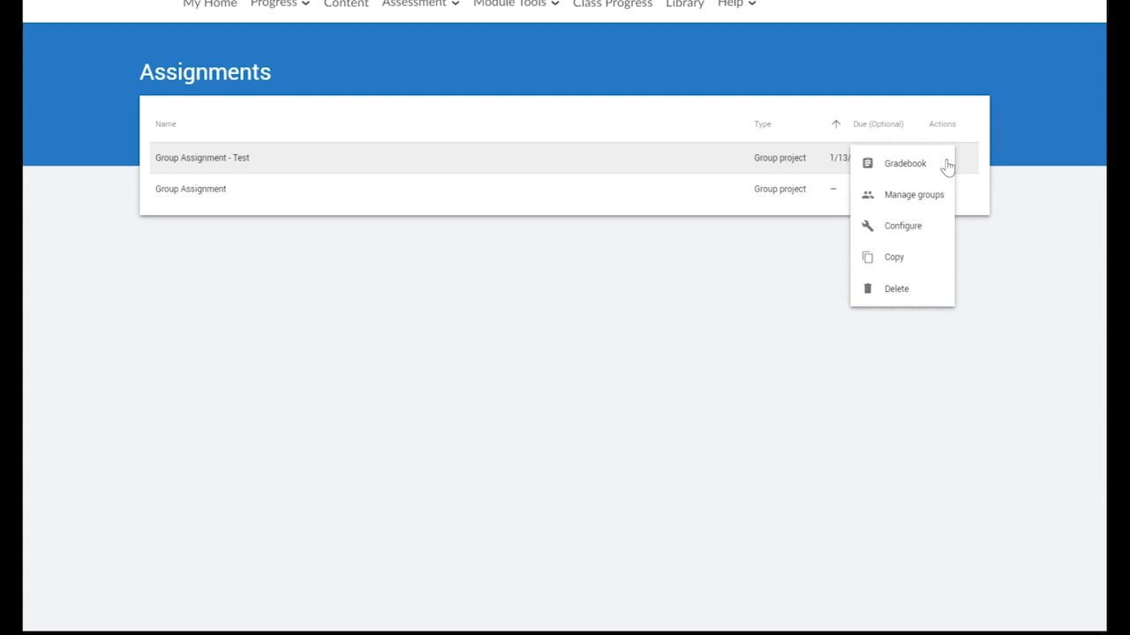
click(892, 439)
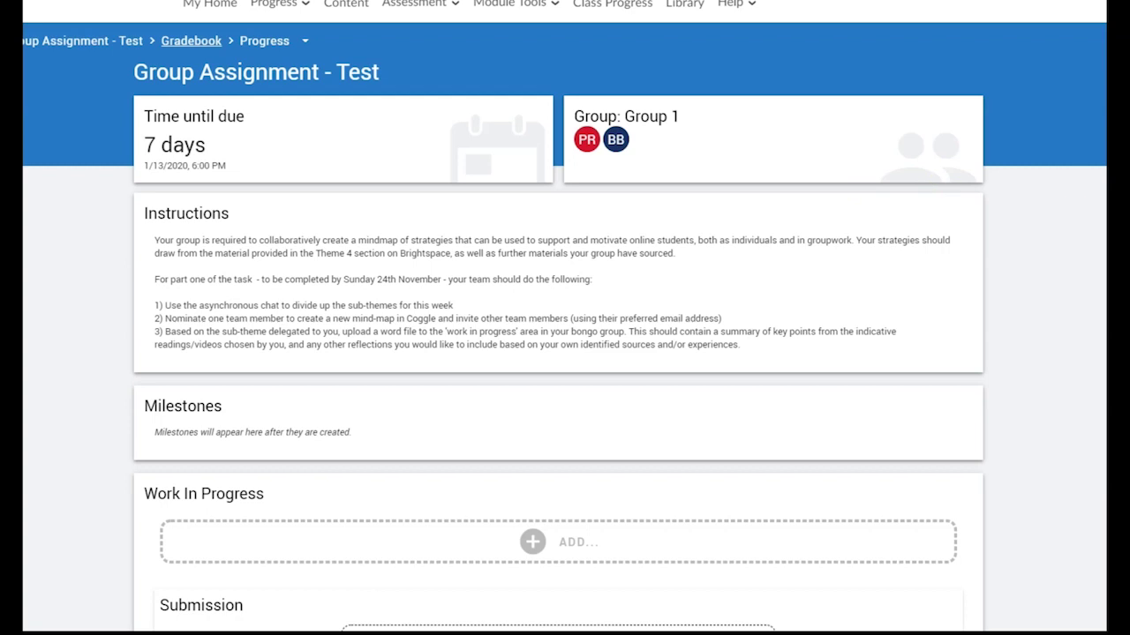
scroll(565, 344, down, 1)
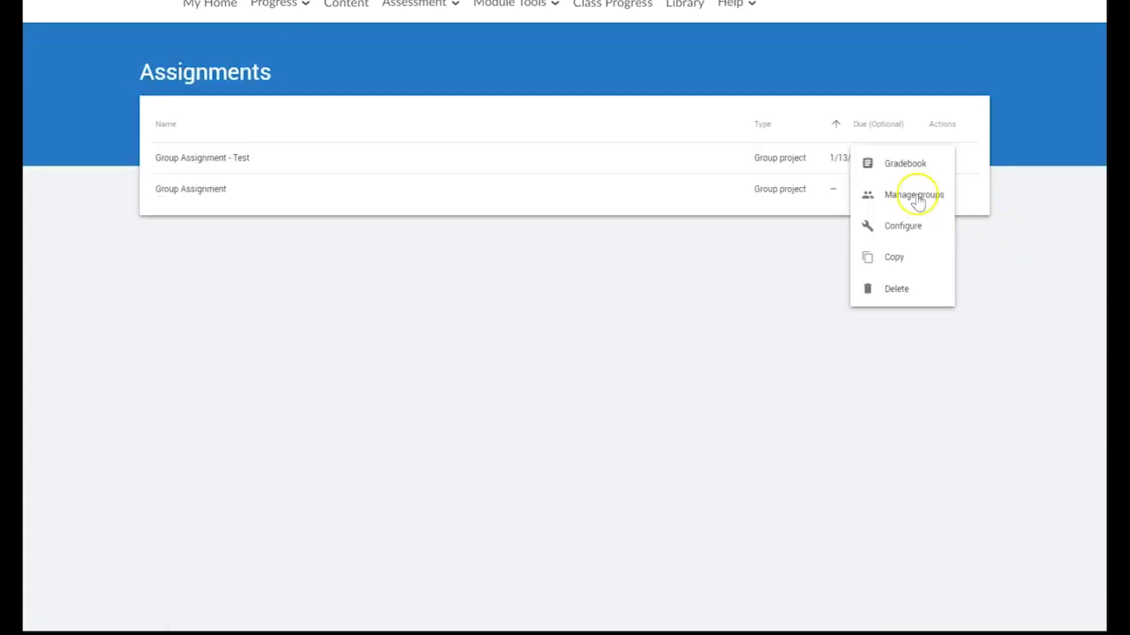
- Create 2 groups for Group Assignment - Test through Manage groups
click(915, 196)
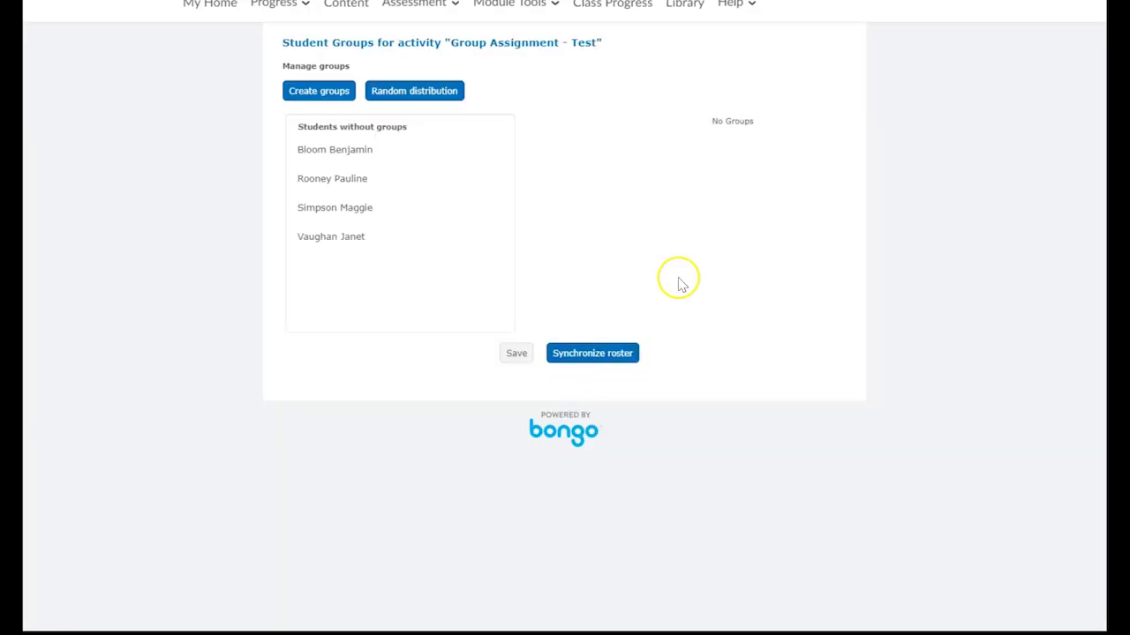
click(304, 94)
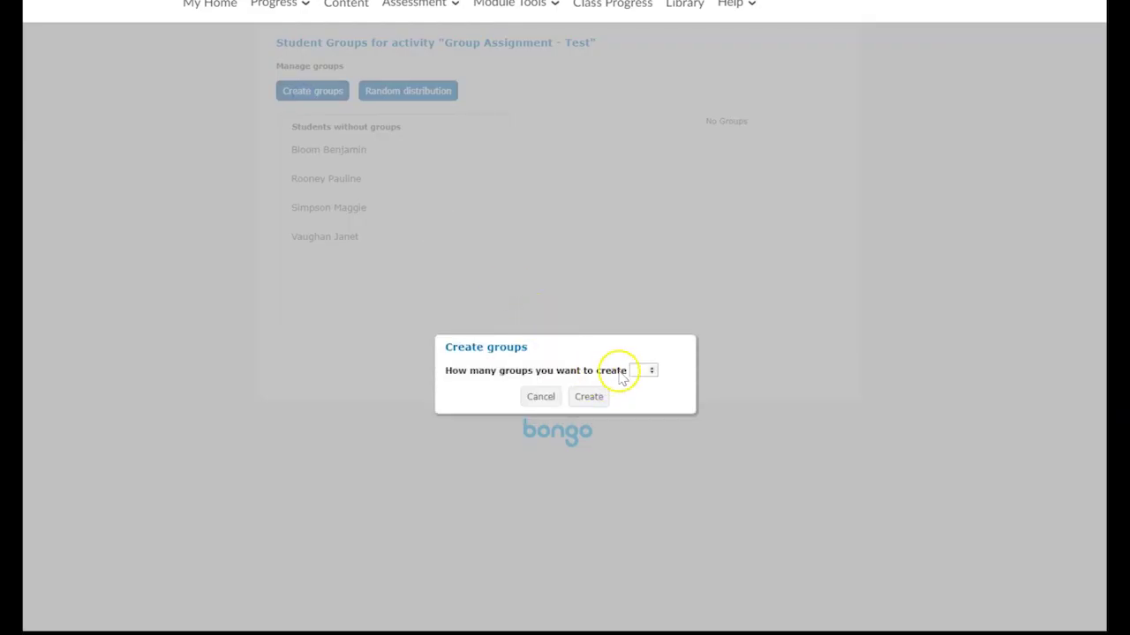
click(645, 370)
text(2)
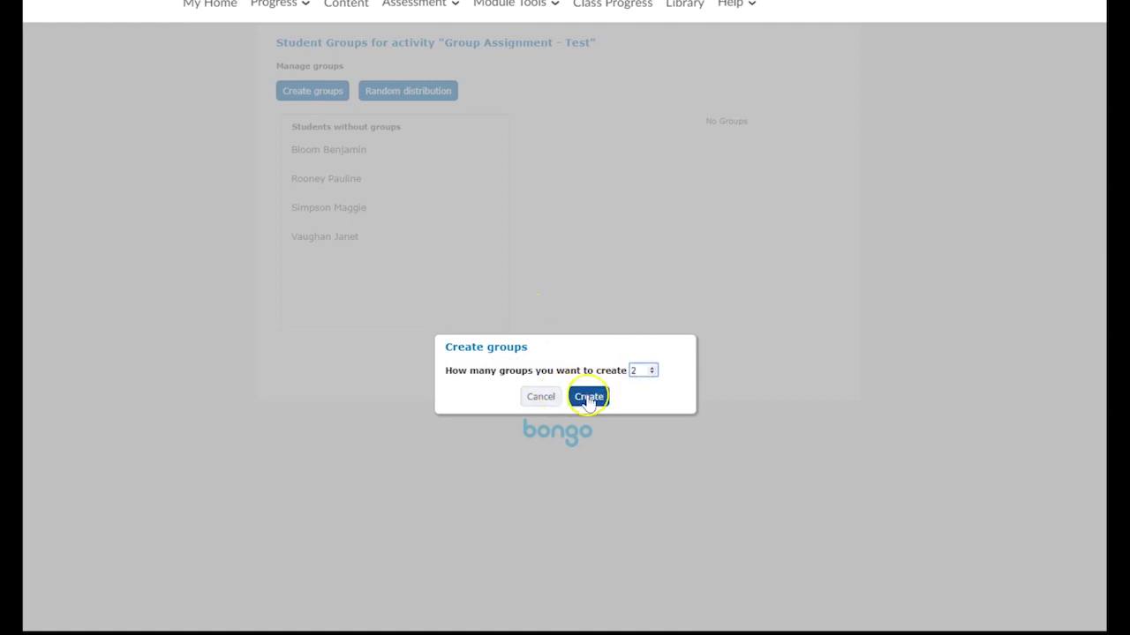
click(591, 396)
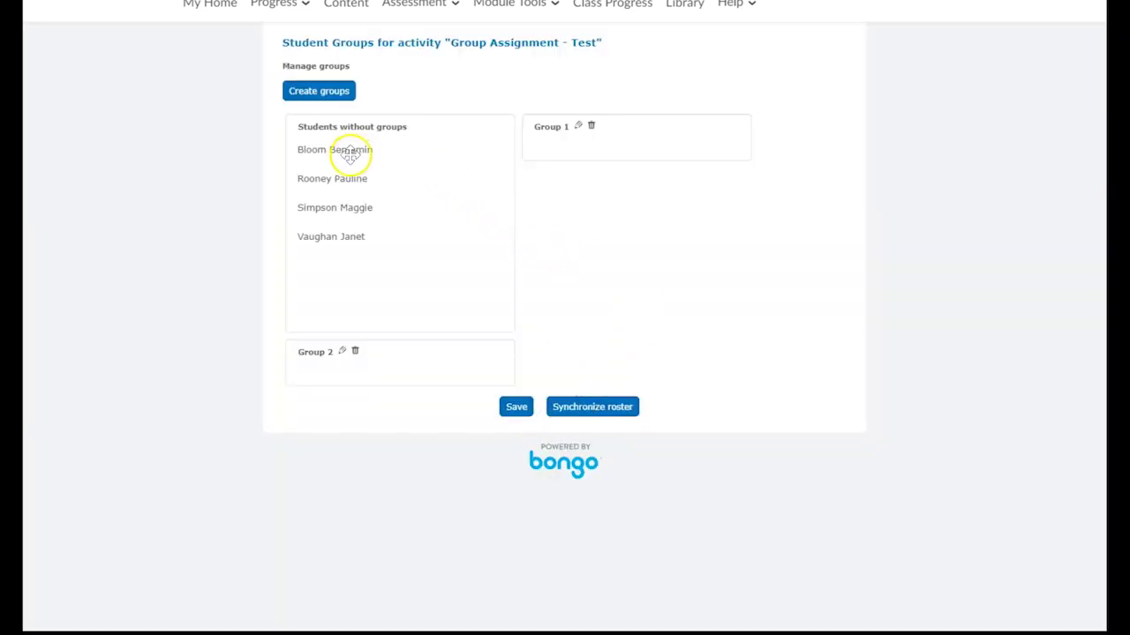
- Place two students each in Group 1 and Group 2 and save the memberships
drag(350, 154, 627, 150)
drag(336, 178, 378, 378)
drag(341, 151, 623, 159)
drag(356, 149, 421, 386)
click(514, 445)
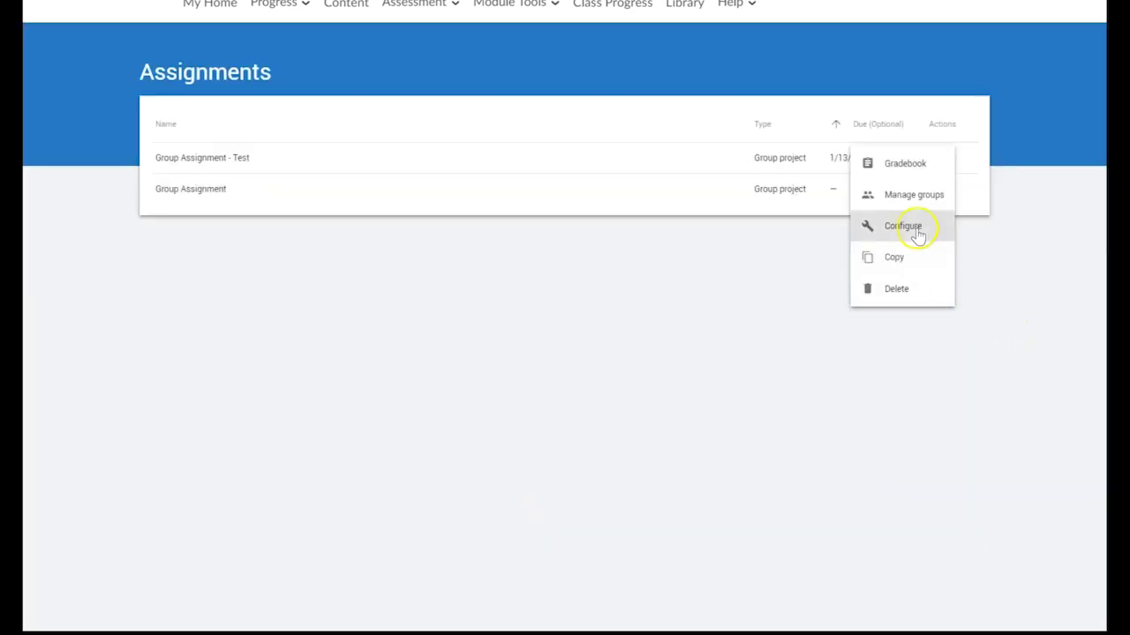
- Open the Gradebook for Group Assignment - Test and start grading Group 2's submission
click(903, 226)
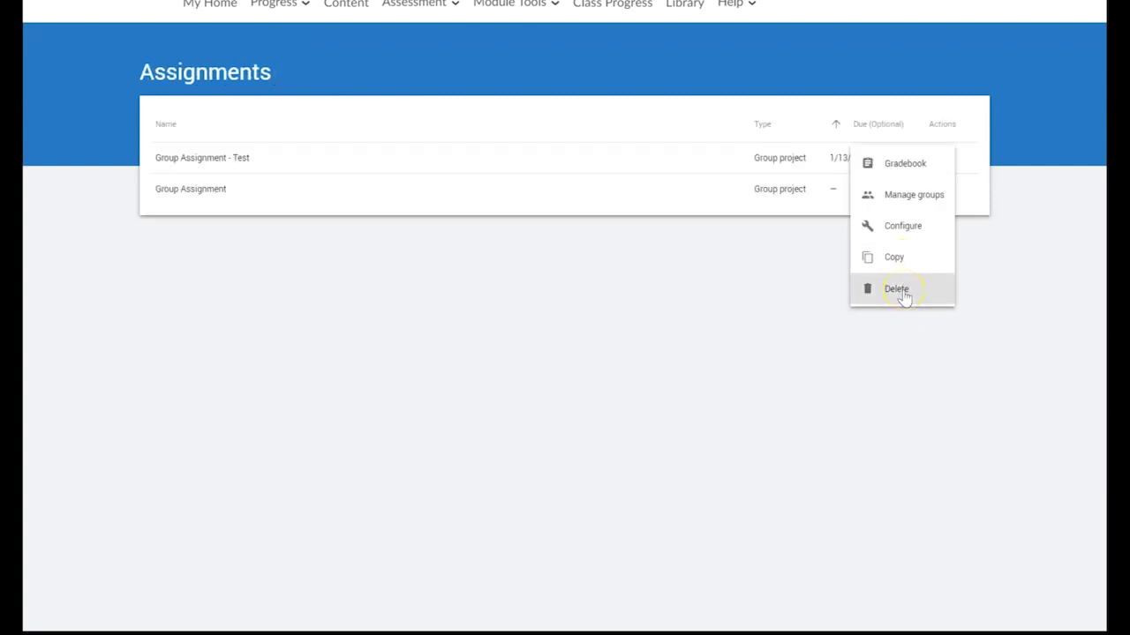
click(1018, 236)
click(939, 161)
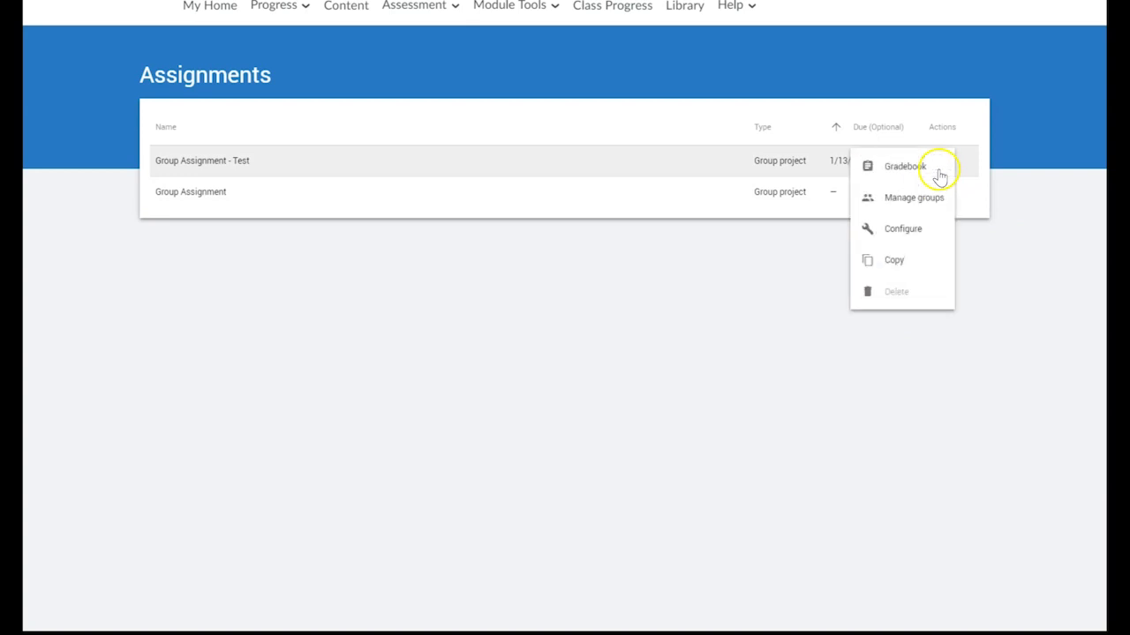
click(934, 174)
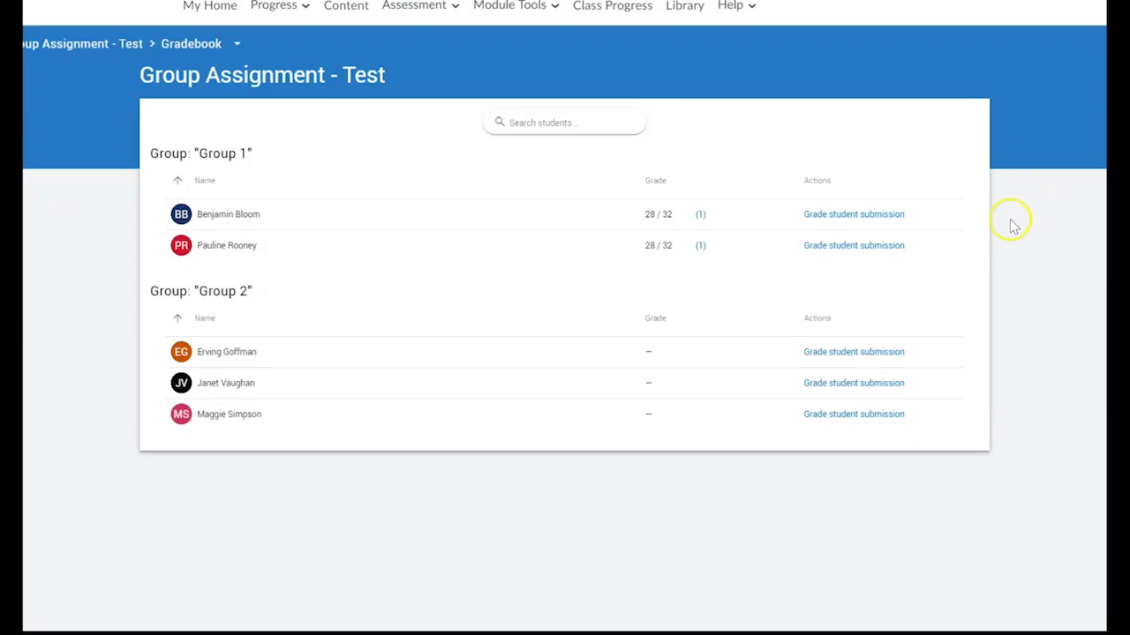
click(870, 362)
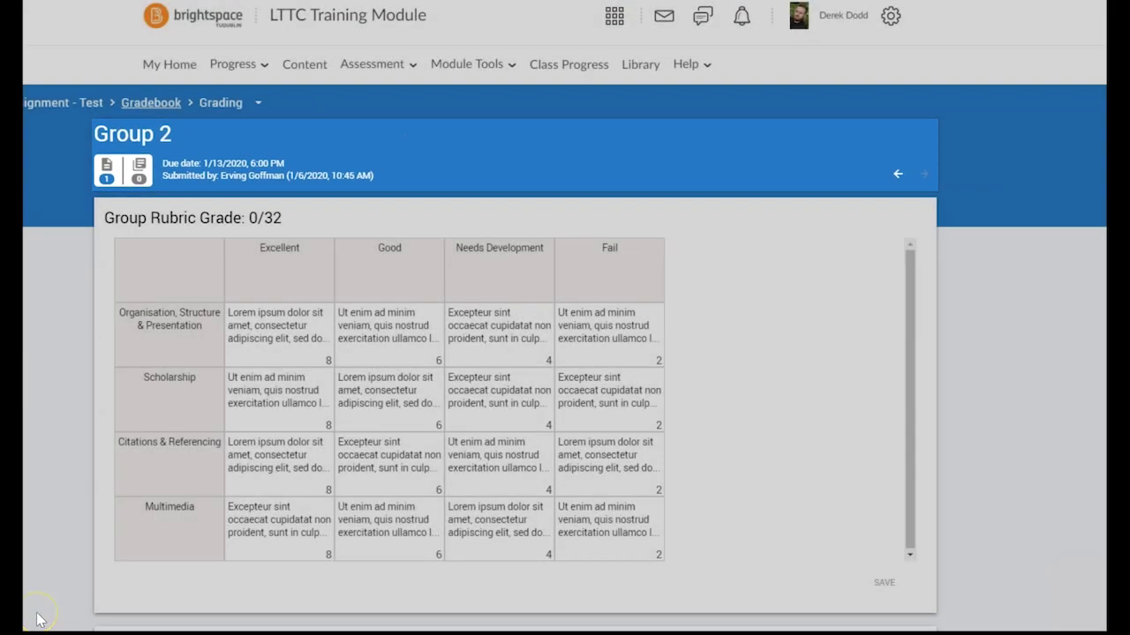
- Post the prepared feedback comment asking Group 2 to review their rubric score
scroll(37, 620, down, 5)
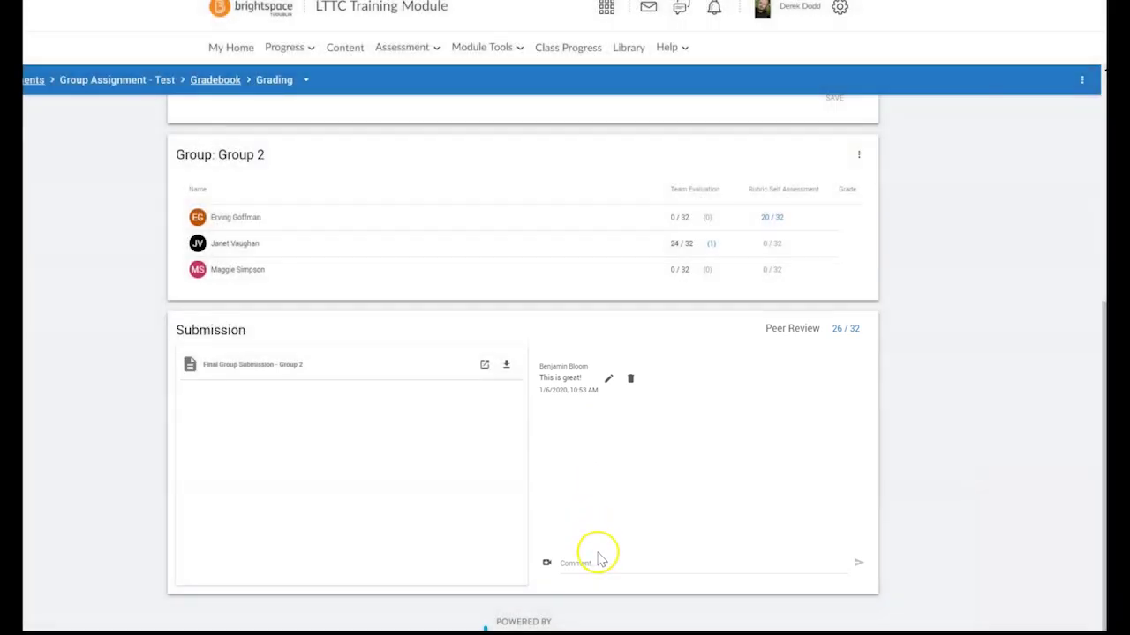
click(672, 563)
text(Excellent work, please review your rubric score and make sure to follow the post-submission instructions,)
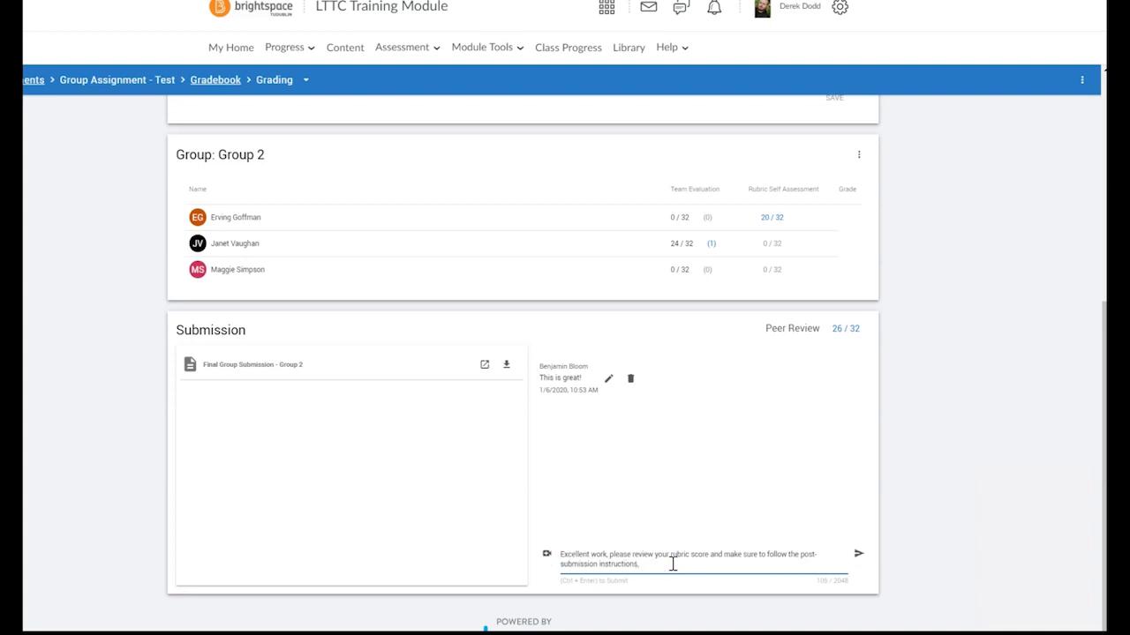
click(858, 559)
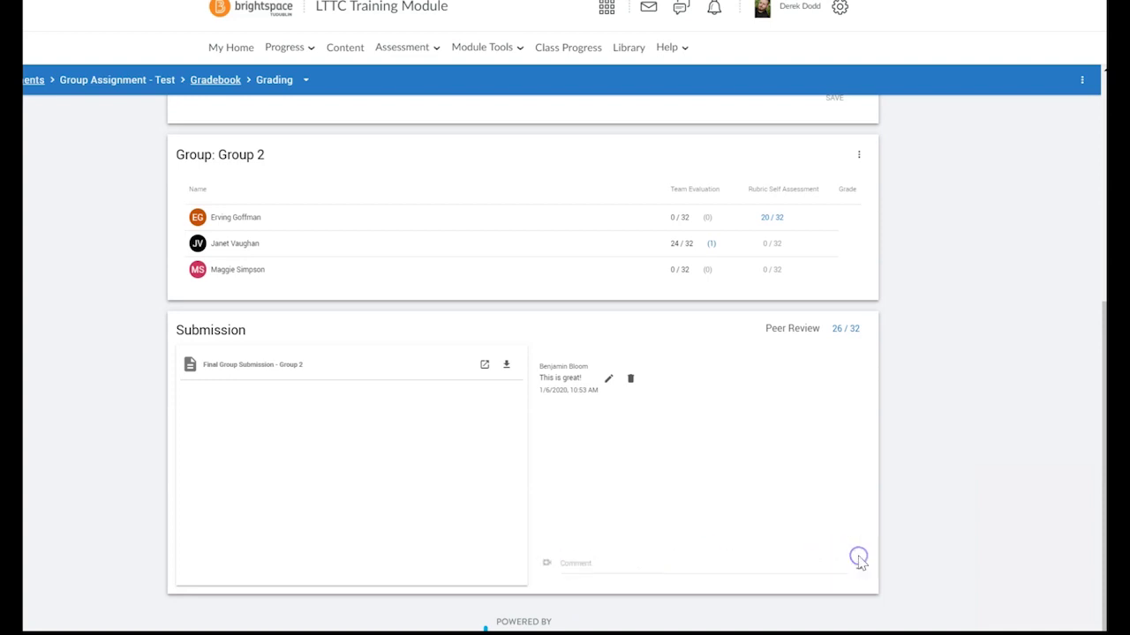
scroll(137, 481, up, 2)
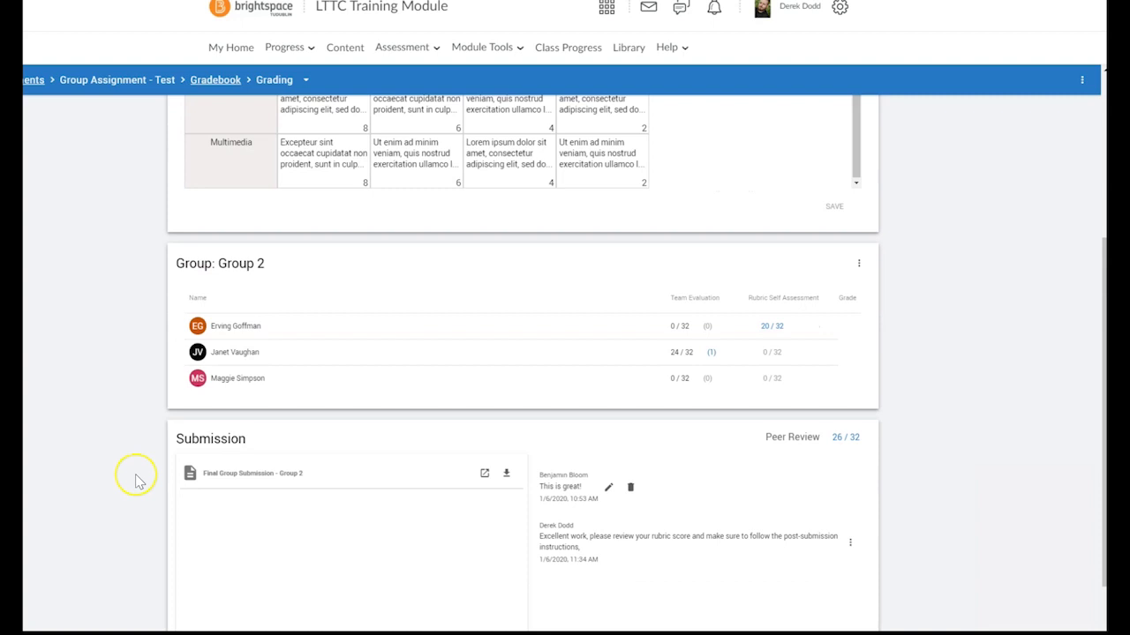
scroll(135, 476, up, 5)
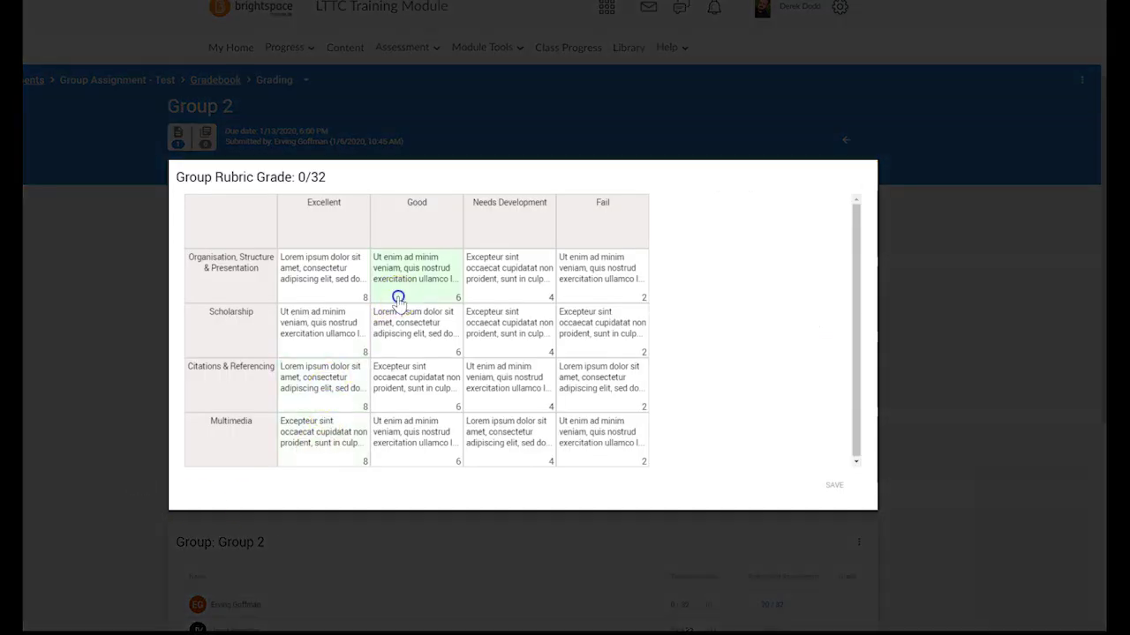
- Rate Group 2 Good, Excellent, Good, Good on the rubric and save the 26/32 grade
click(398, 298)
click(348, 334)
click(410, 368)
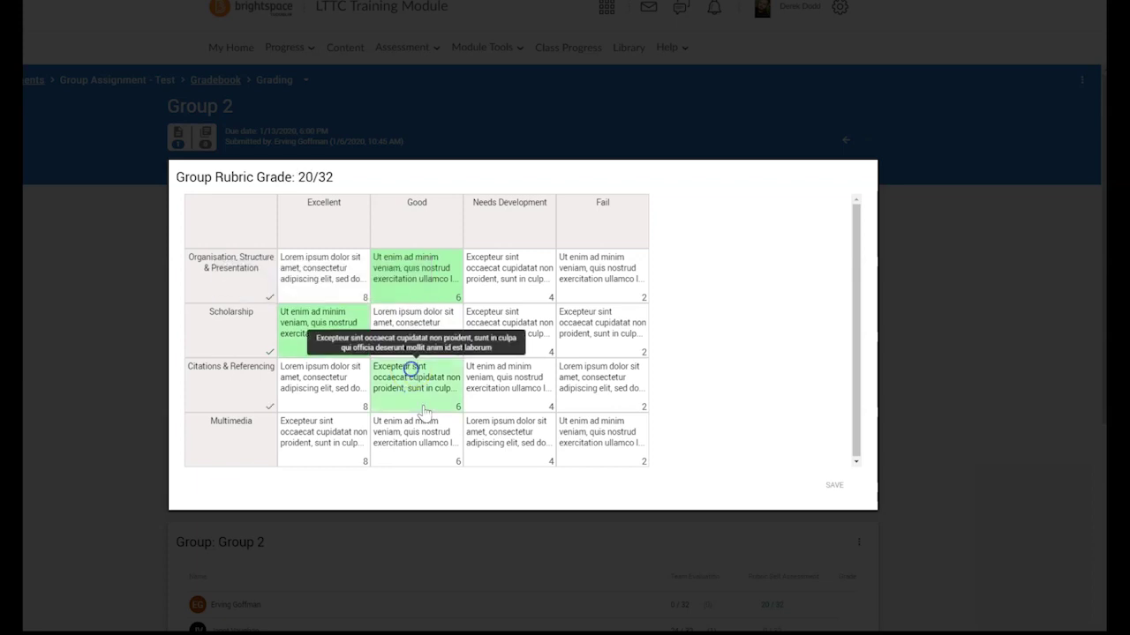
click(423, 447)
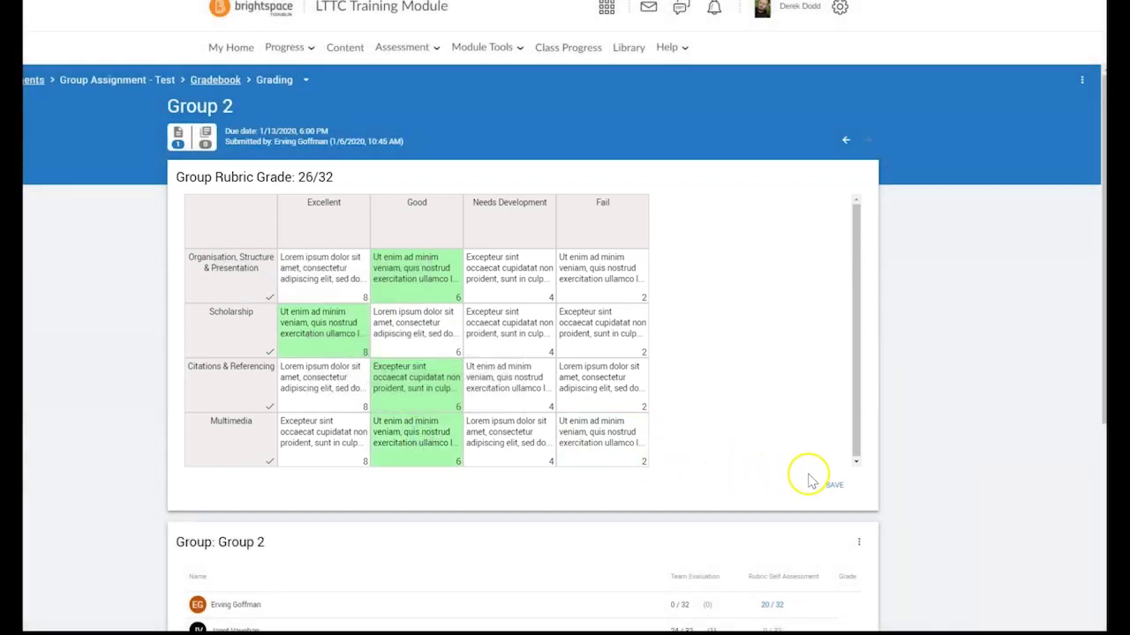
click(829, 487)
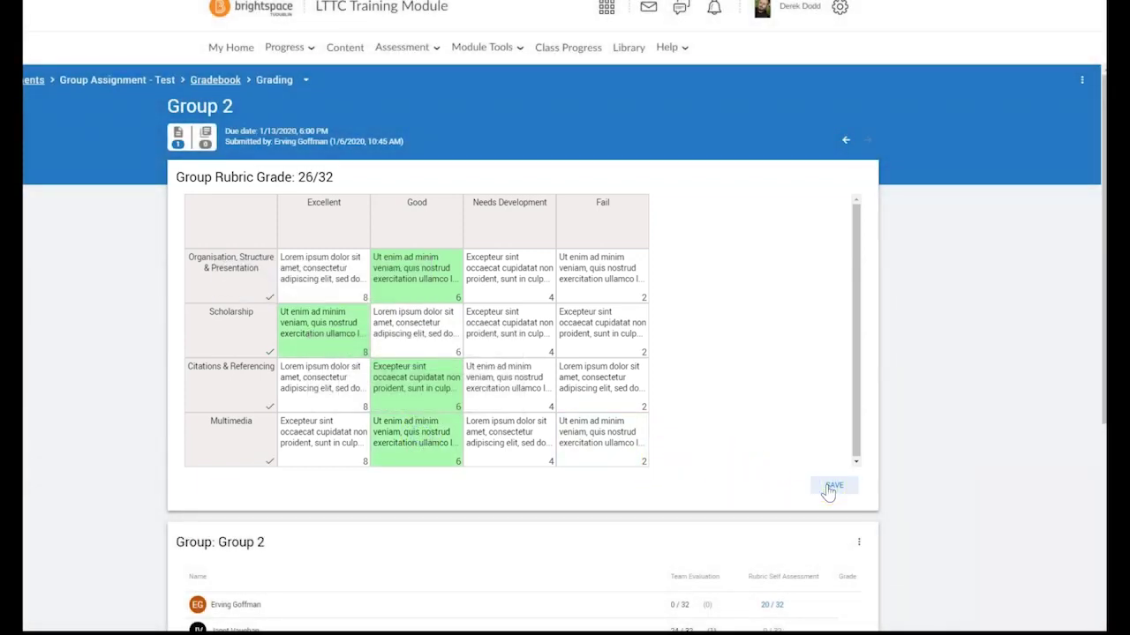
scroll(401, 471, down, 3)
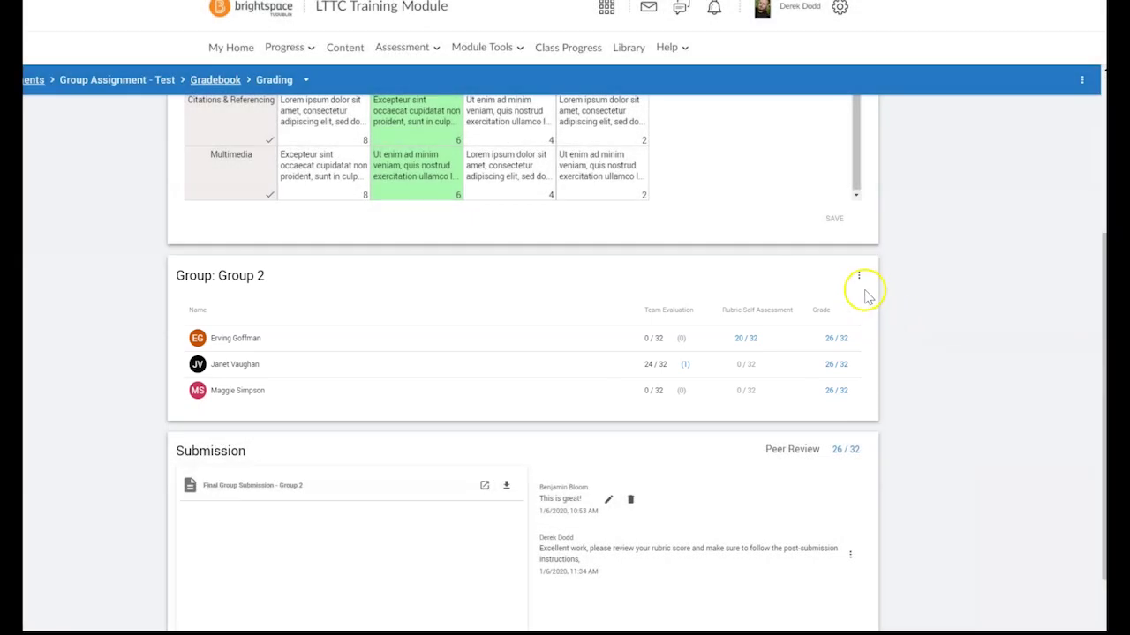
- Release Group 2's team evaluations to its members
click(859, 275)
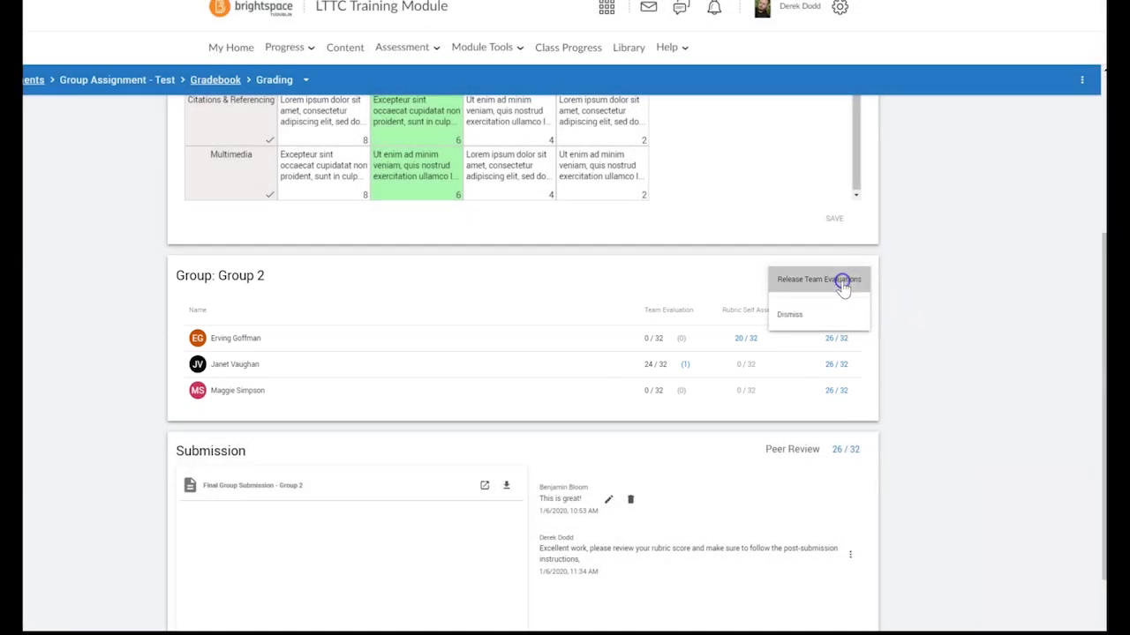
click(840, 281)
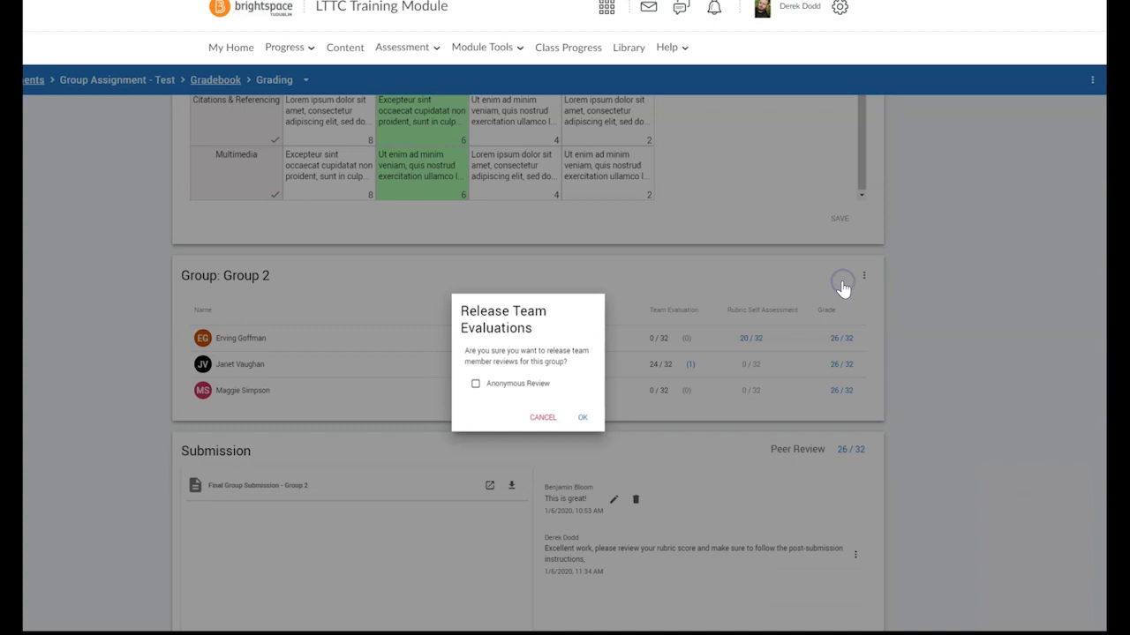
click(584, 420)
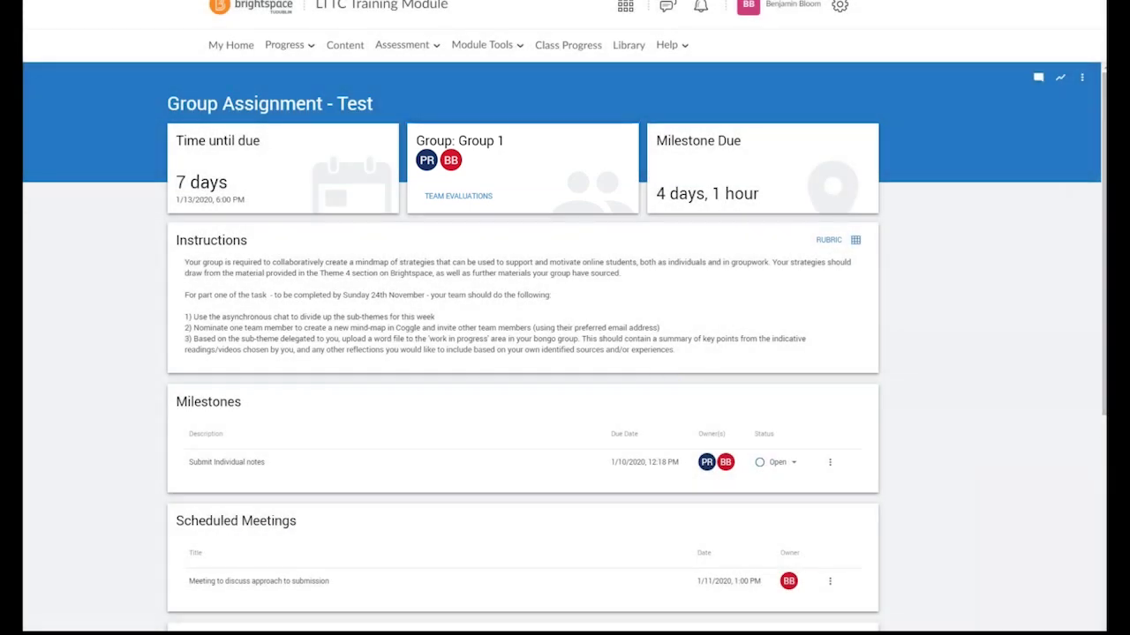
click(1082, 84)
click(1058, 82)
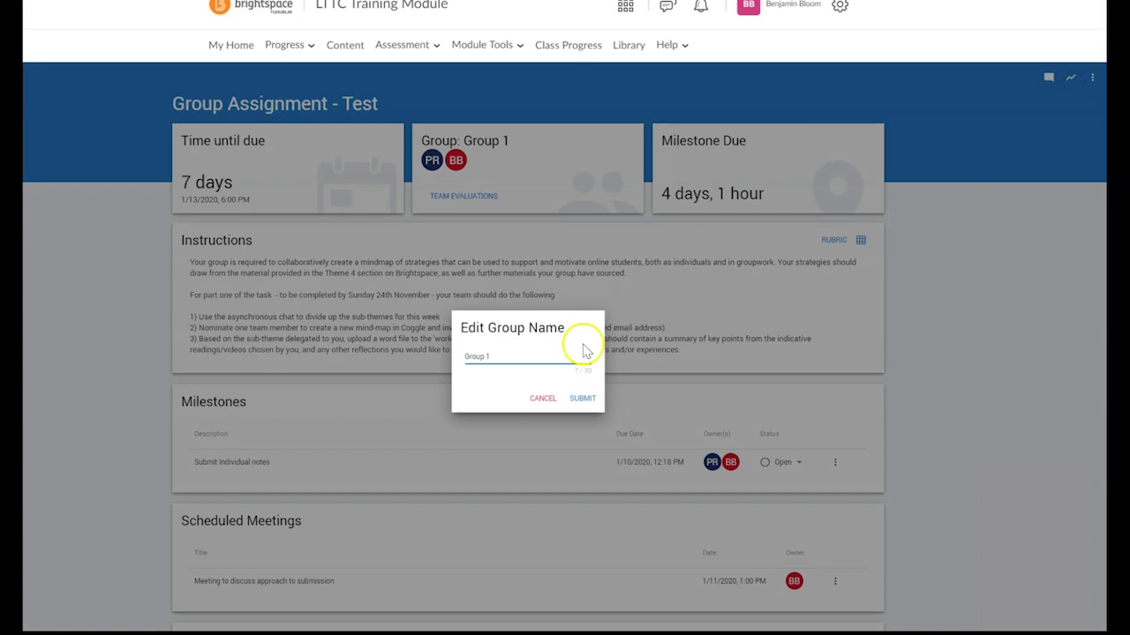
click(544, 399)
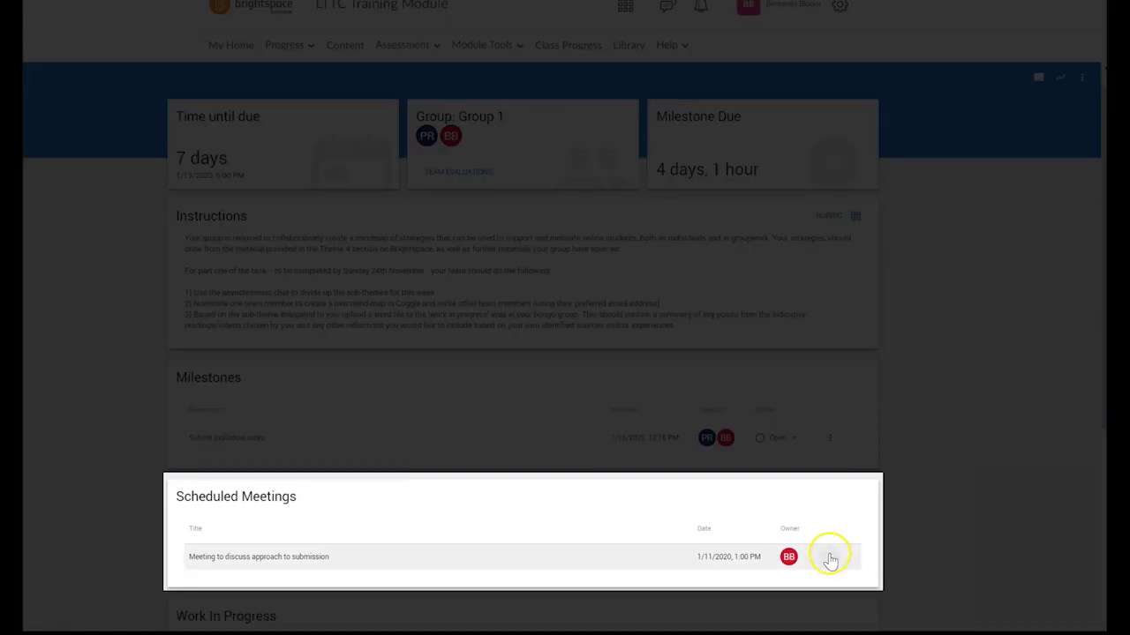
click(830, 559)
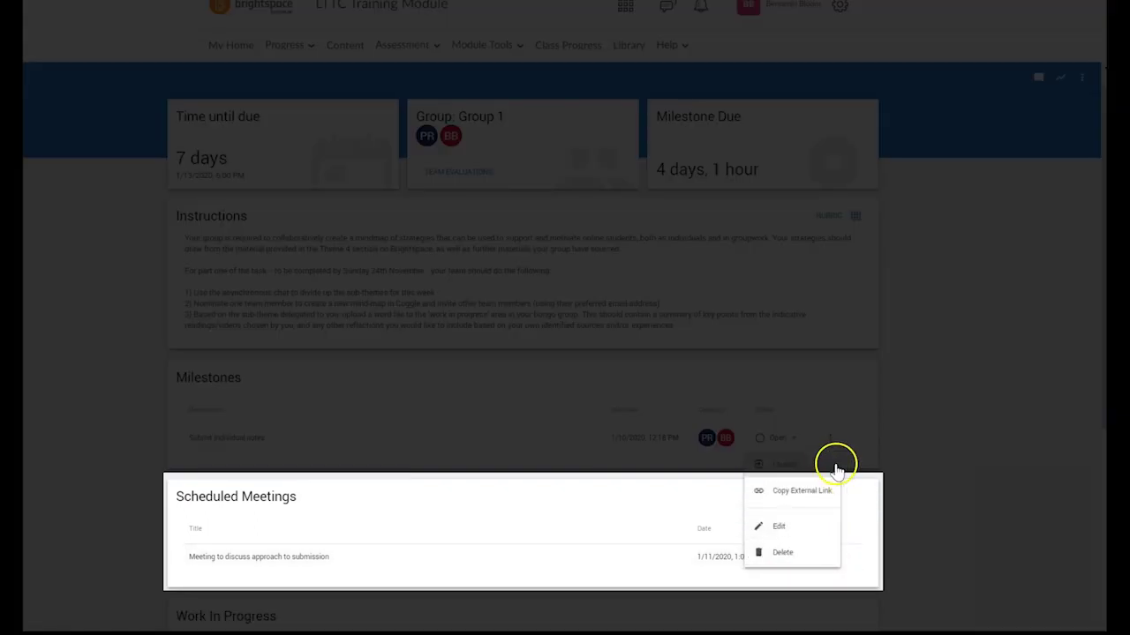
click(902, 505)
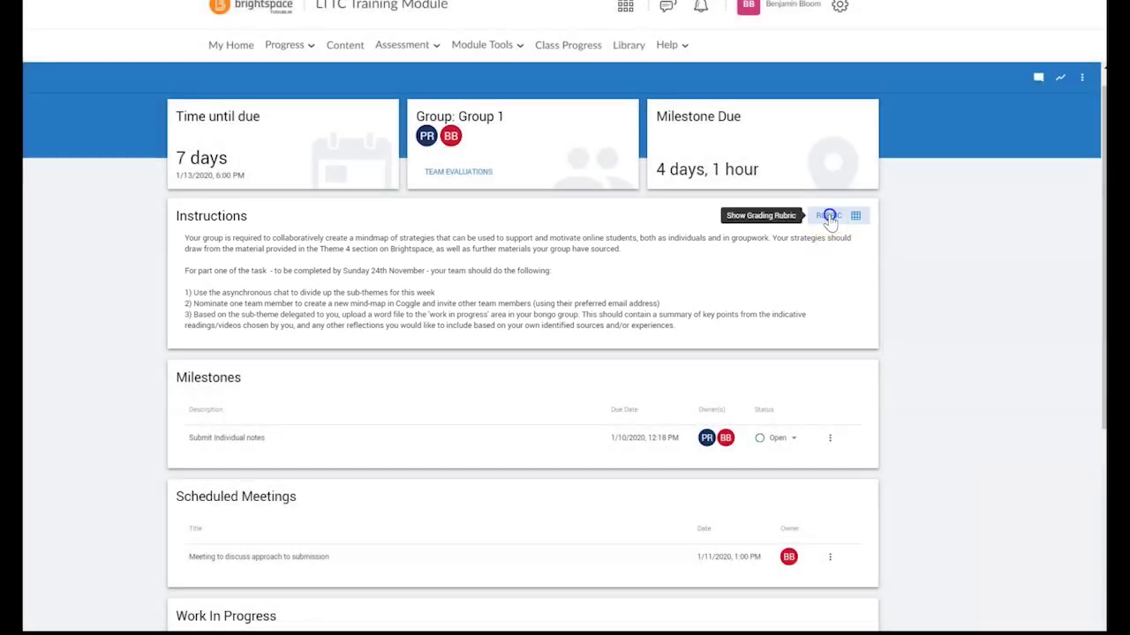
click(829, 218)
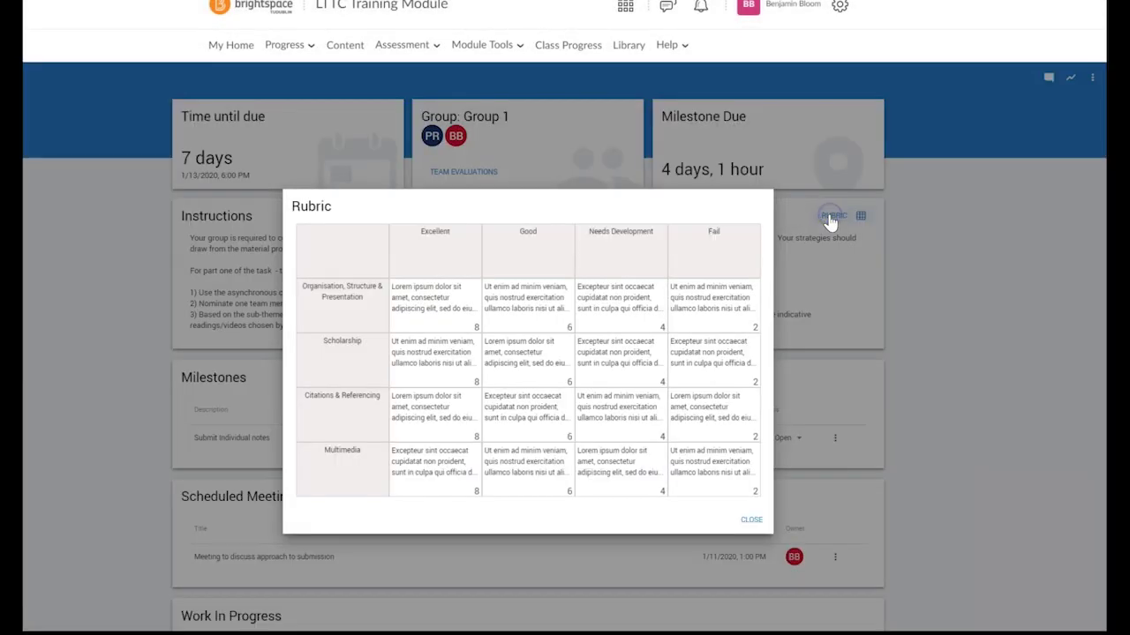
click(926, 394)
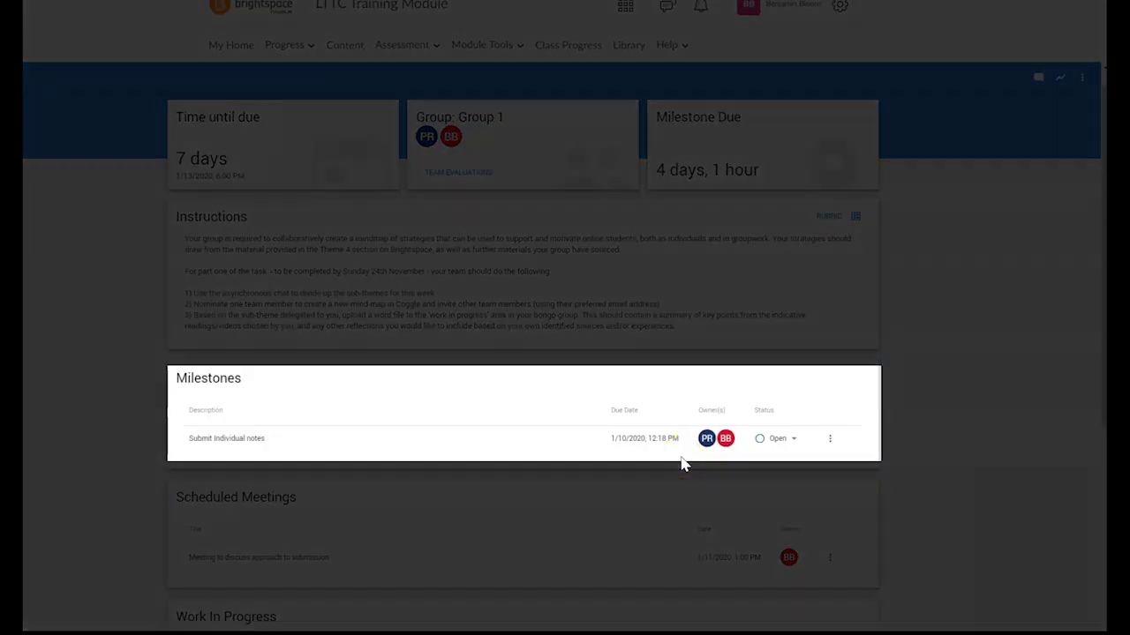
click(831, 440)
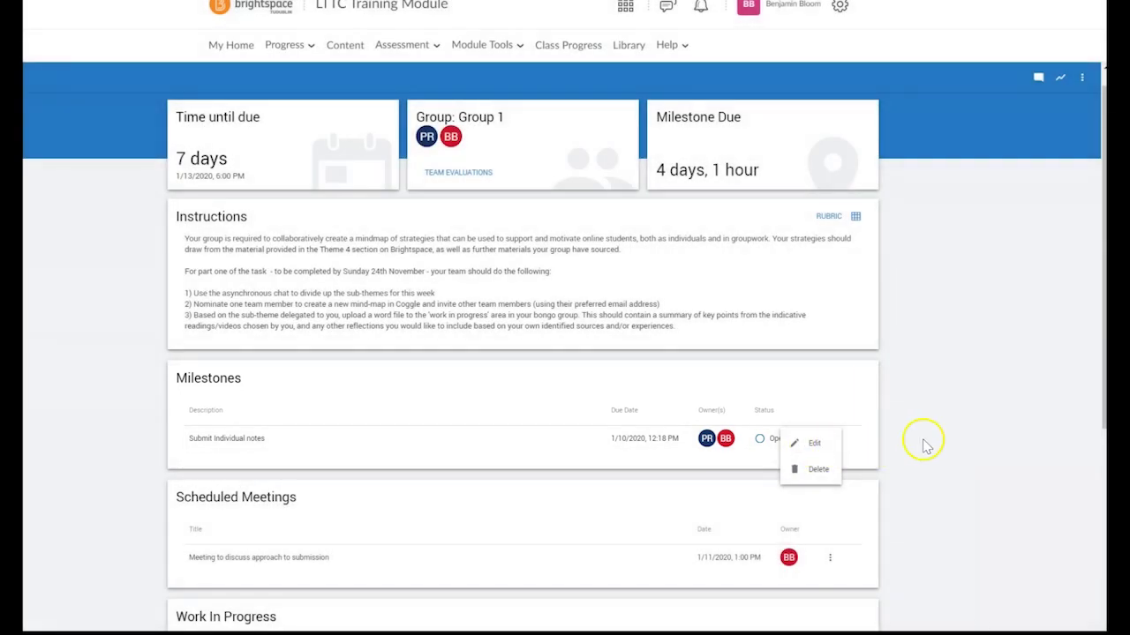
click(924, 444)
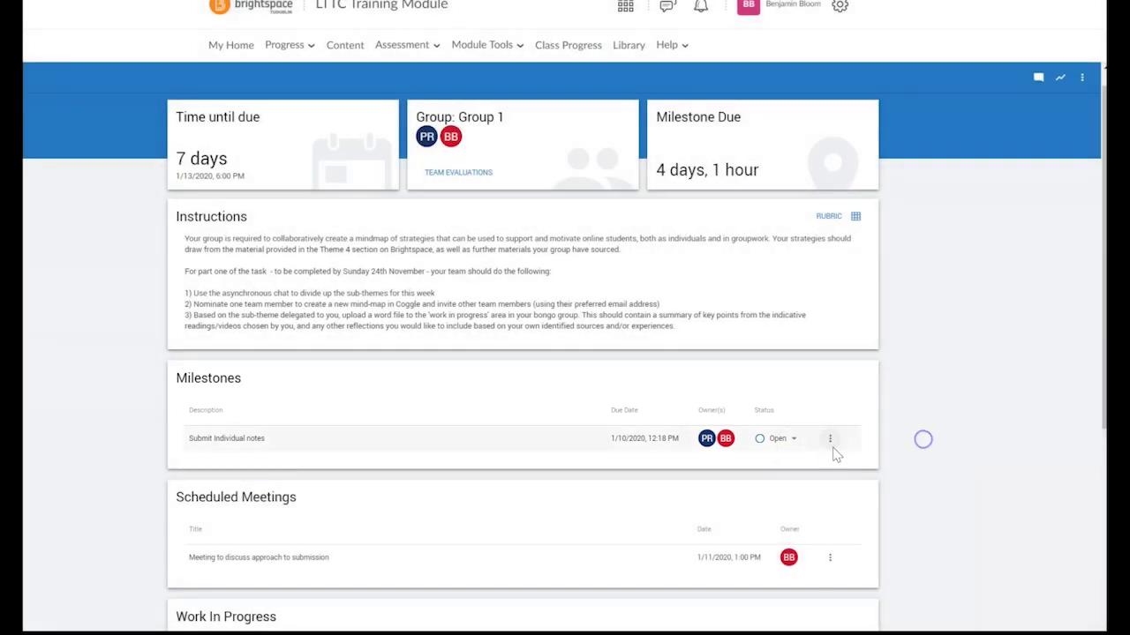
click(776, 439)
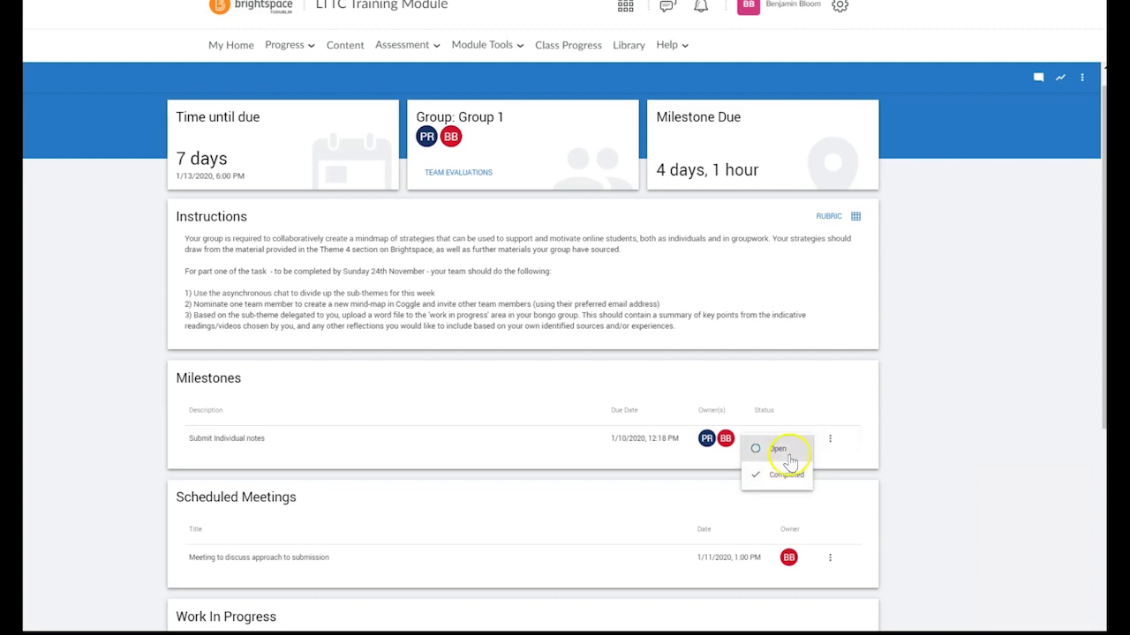
click(899, 450)
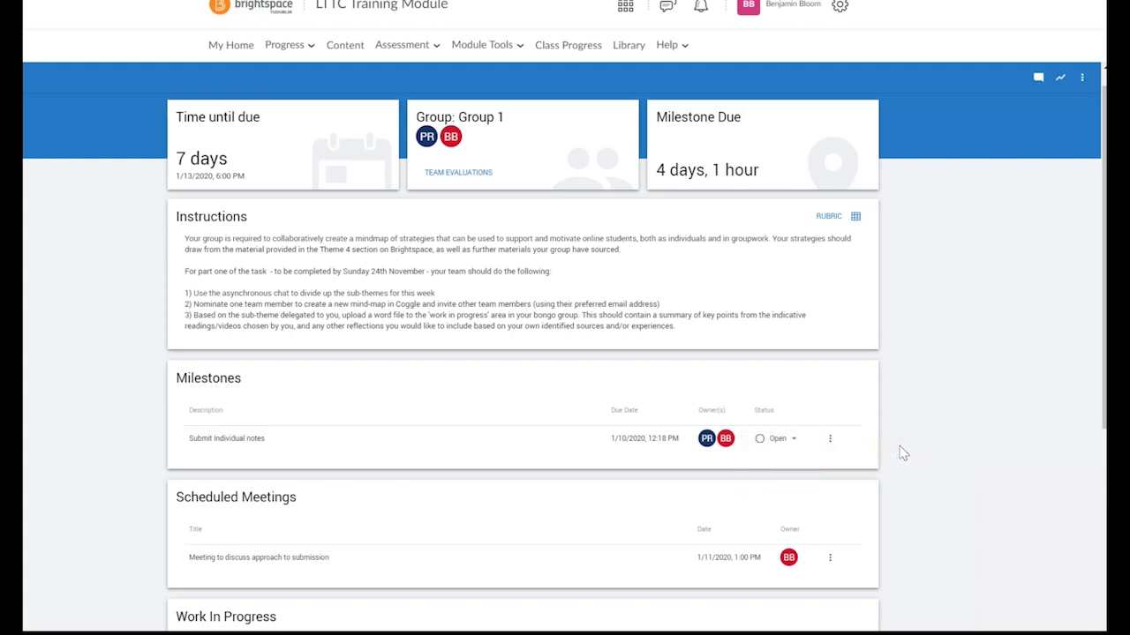
scroll(128, 388, down, 4)
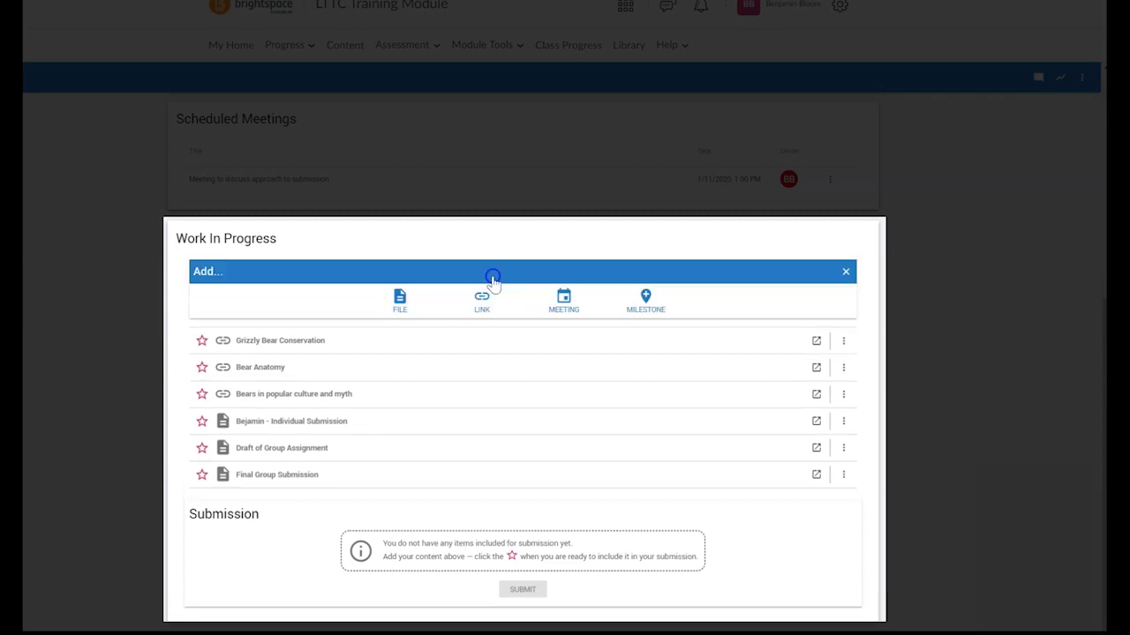
click(494, 278)
click(426, 303)
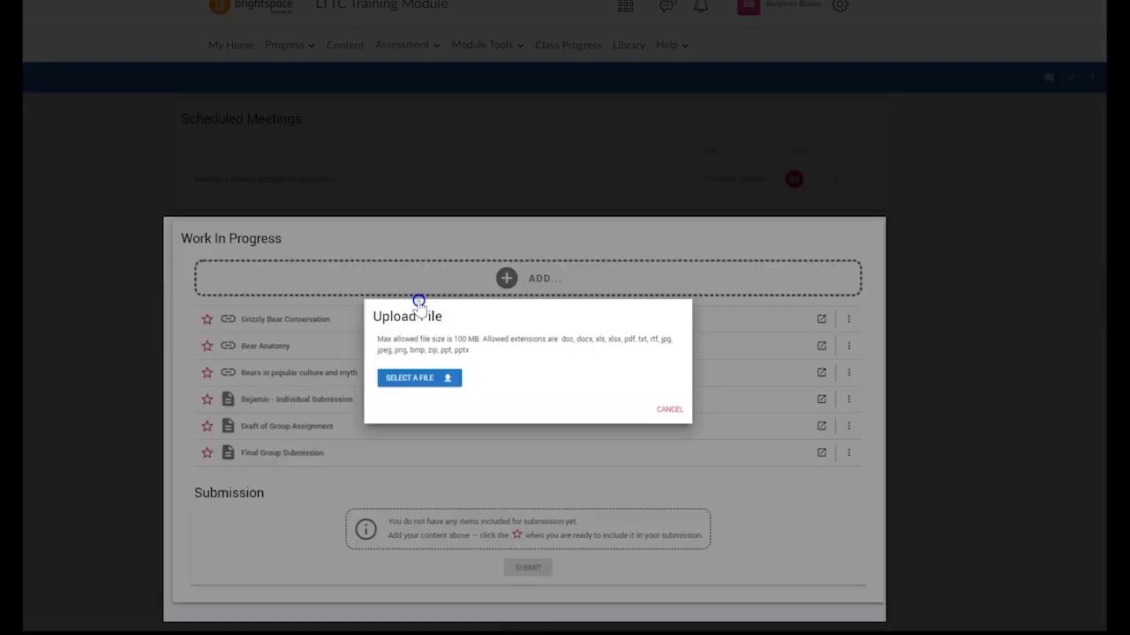
click(673, 408)
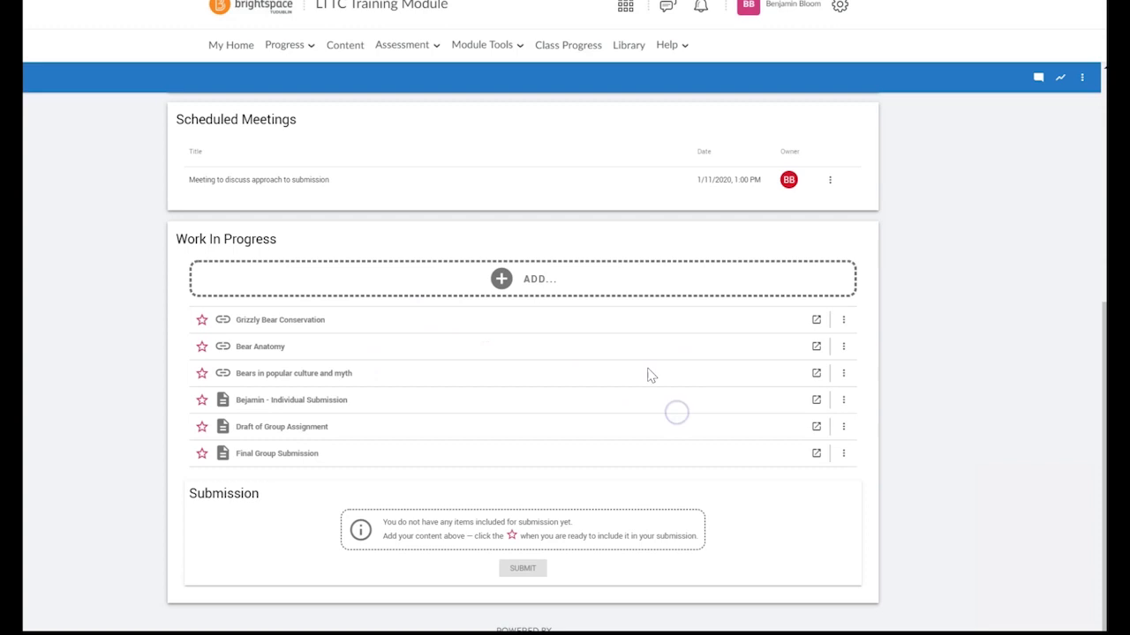
click(560, 290)
click(562, 293)
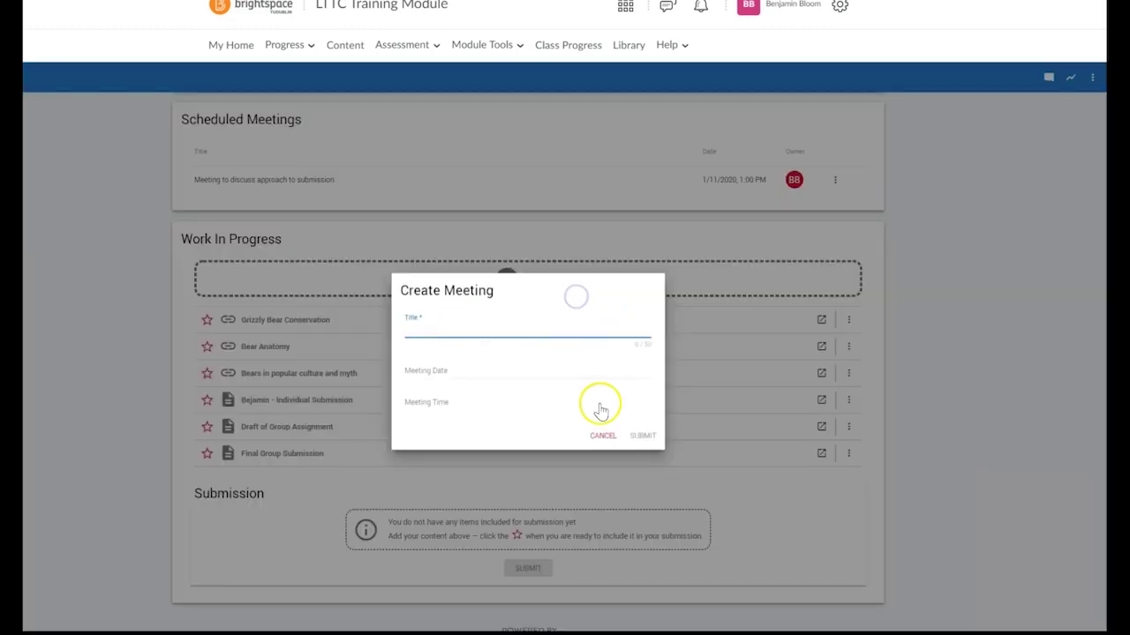
click(598, 434)
click(540, 283)
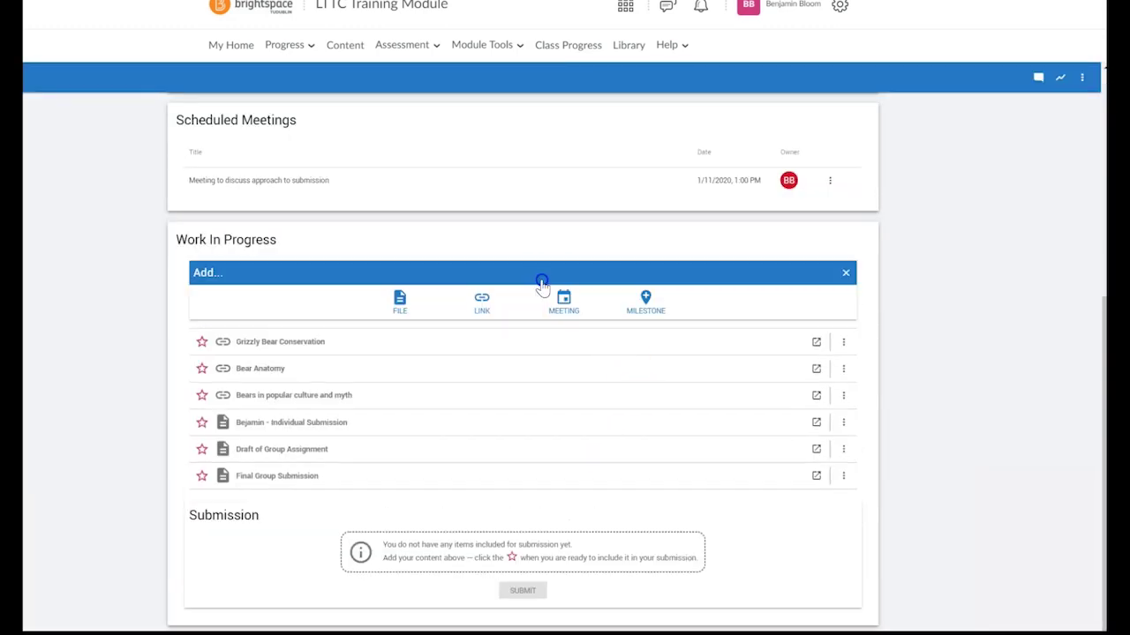
click(647, 300)
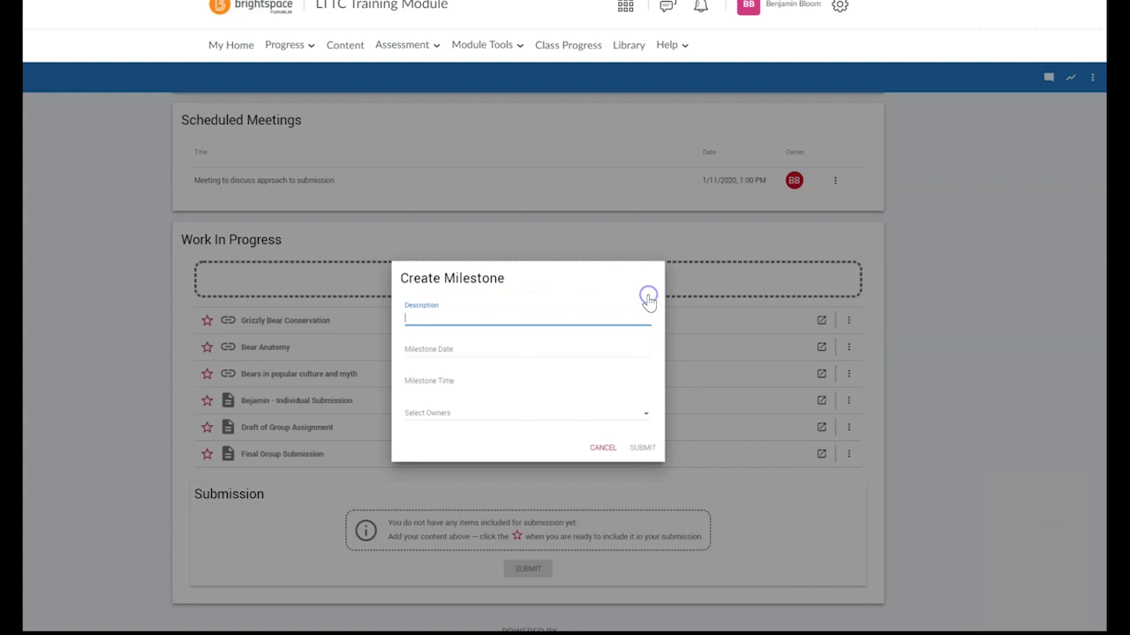
click(592, 450)
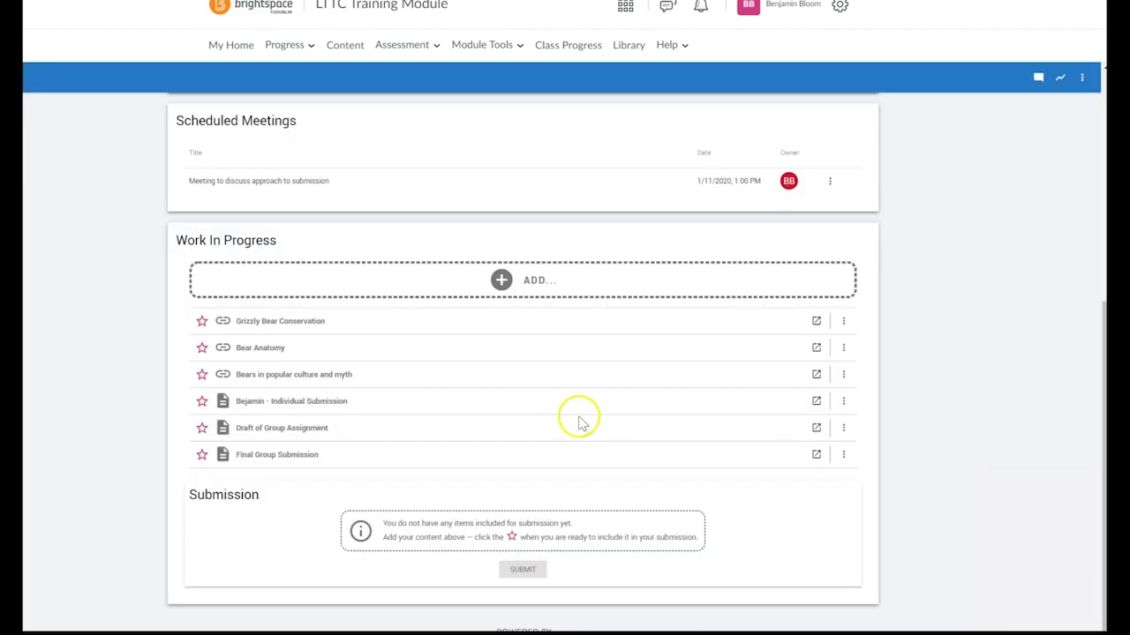
click(843, 401)
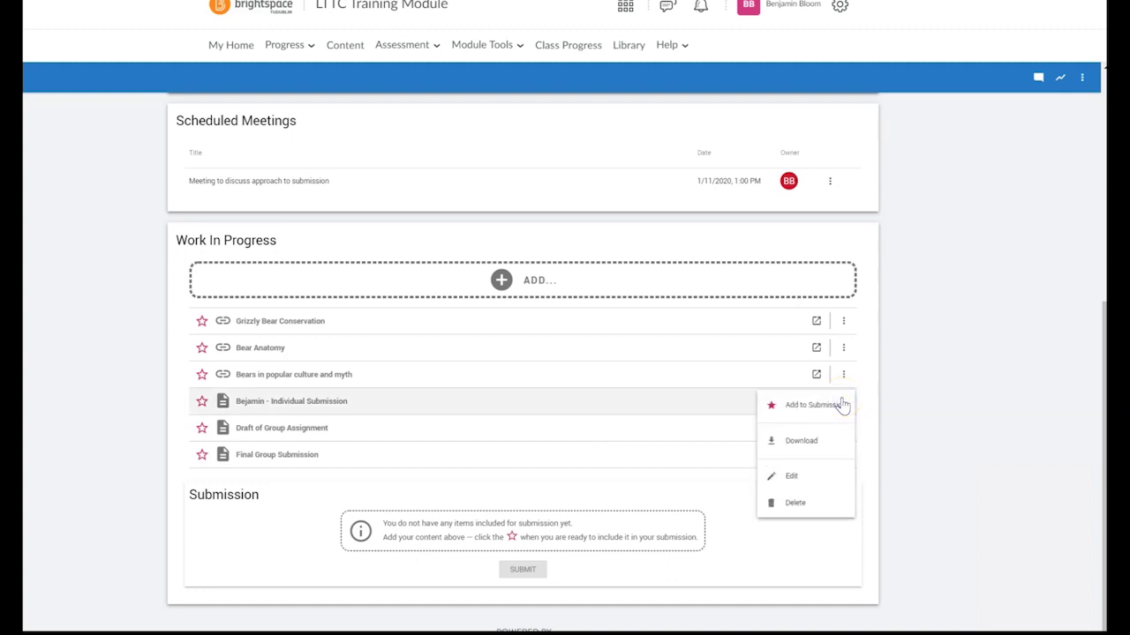
click(935, 398)
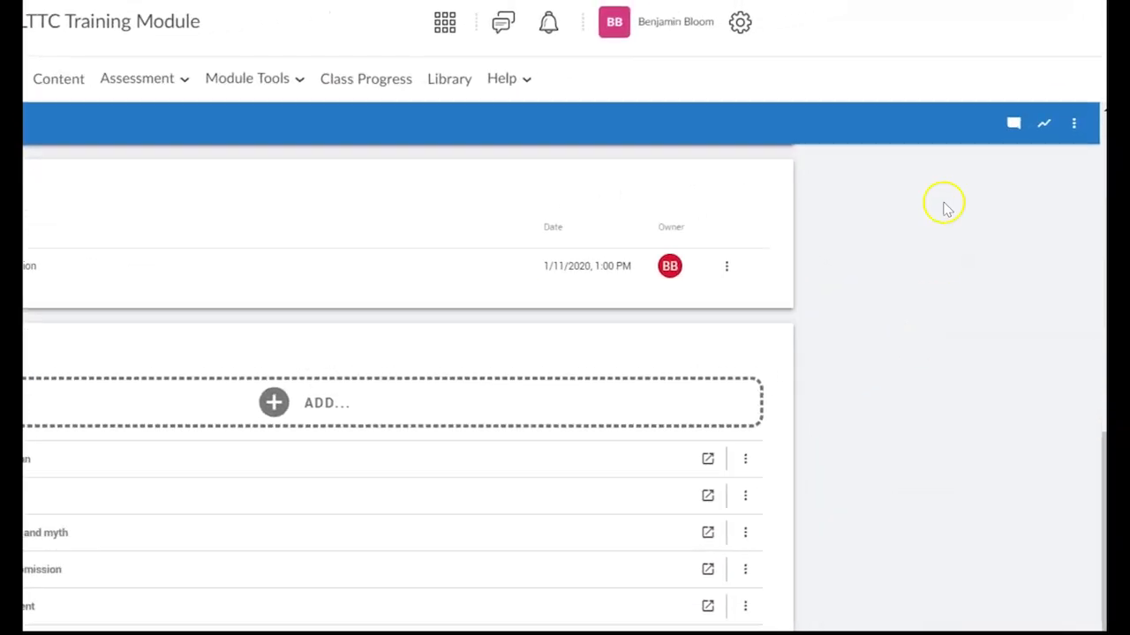
- Post the prepared message about the new milestones and meeting in the group chat
click(1008, 126)
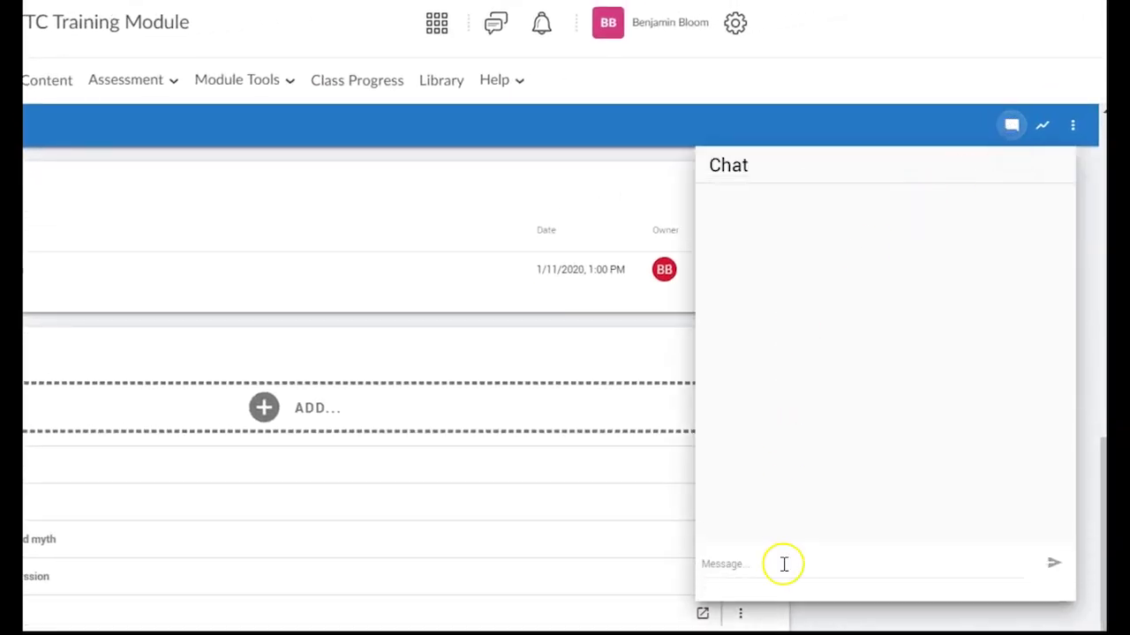
click(782, 563)
text(Hi everyone,  based on our class discussion I've created some milestones and a meeting for our group project, let me know what you think!)
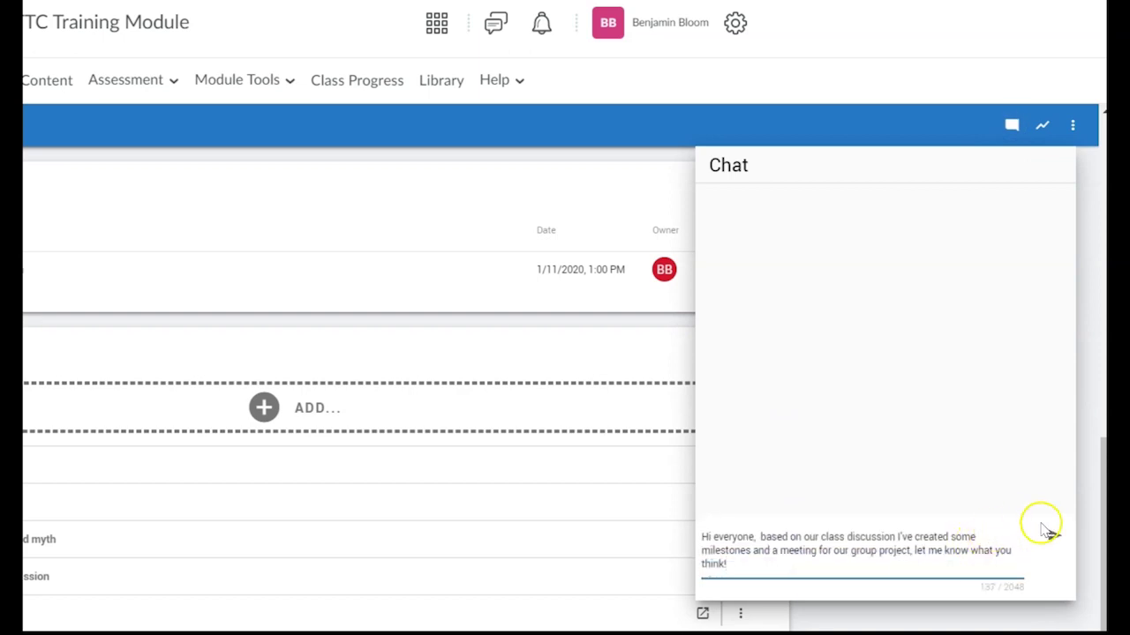
click(1053, 538)
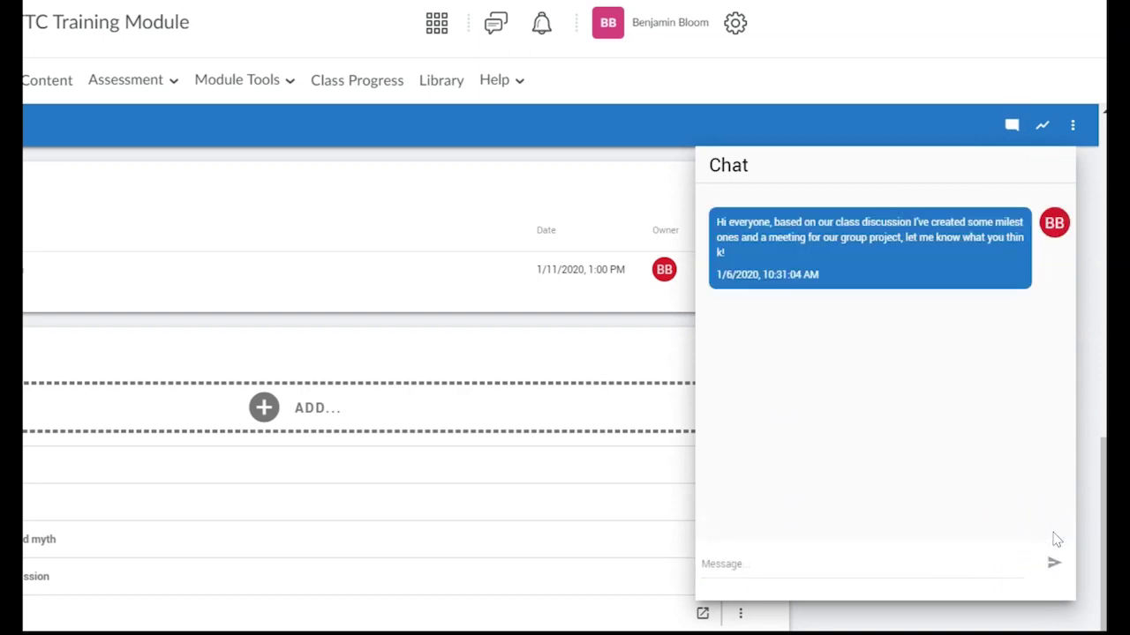
click(1007, 320)
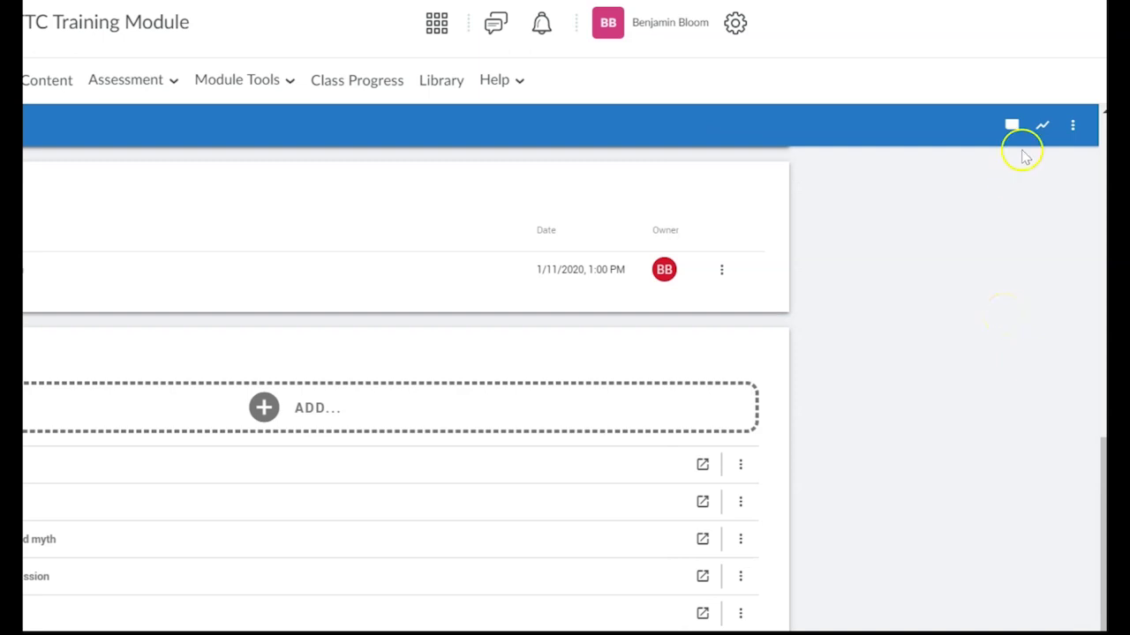
- Review the group's Activity Log entries, then close the log
click(1041, 125)
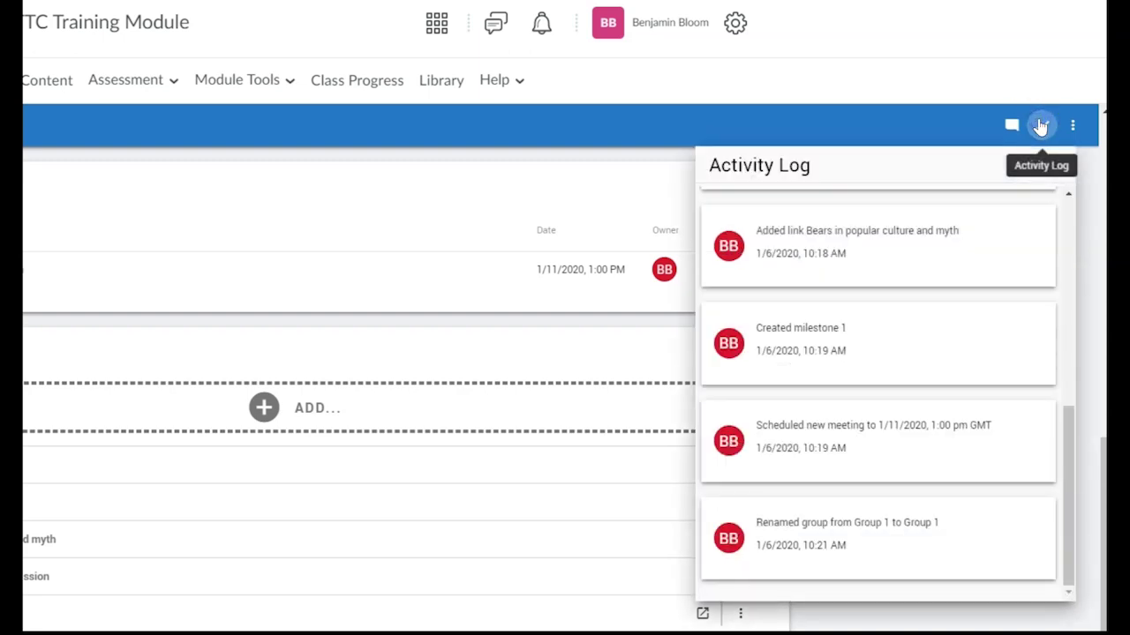
drag(1068, 446, 1084, 241)
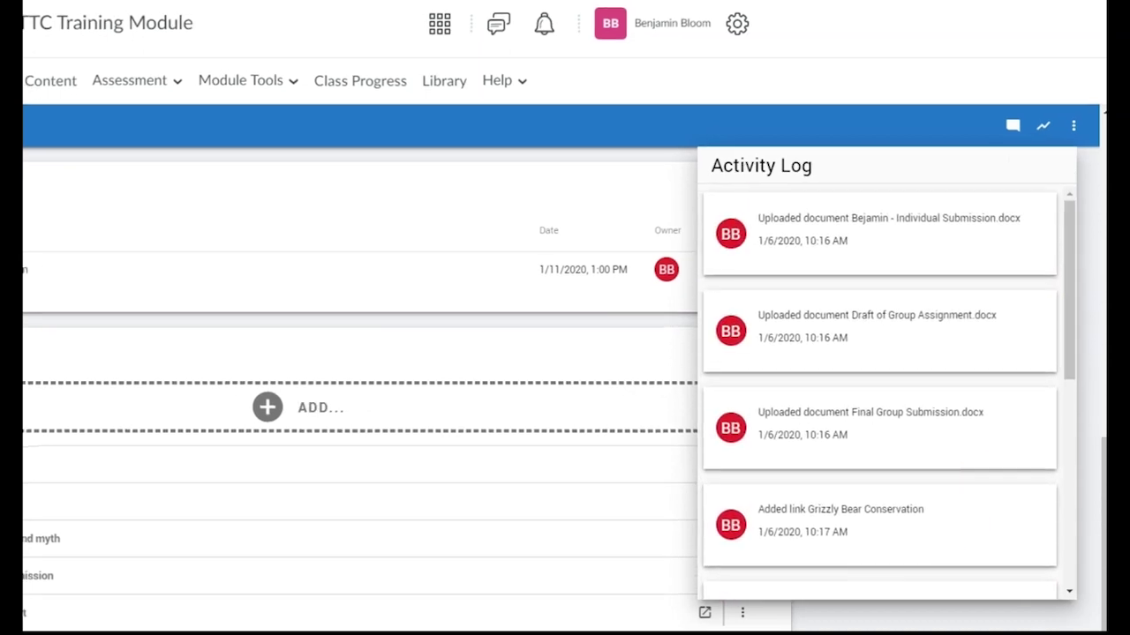
click(895, 596)
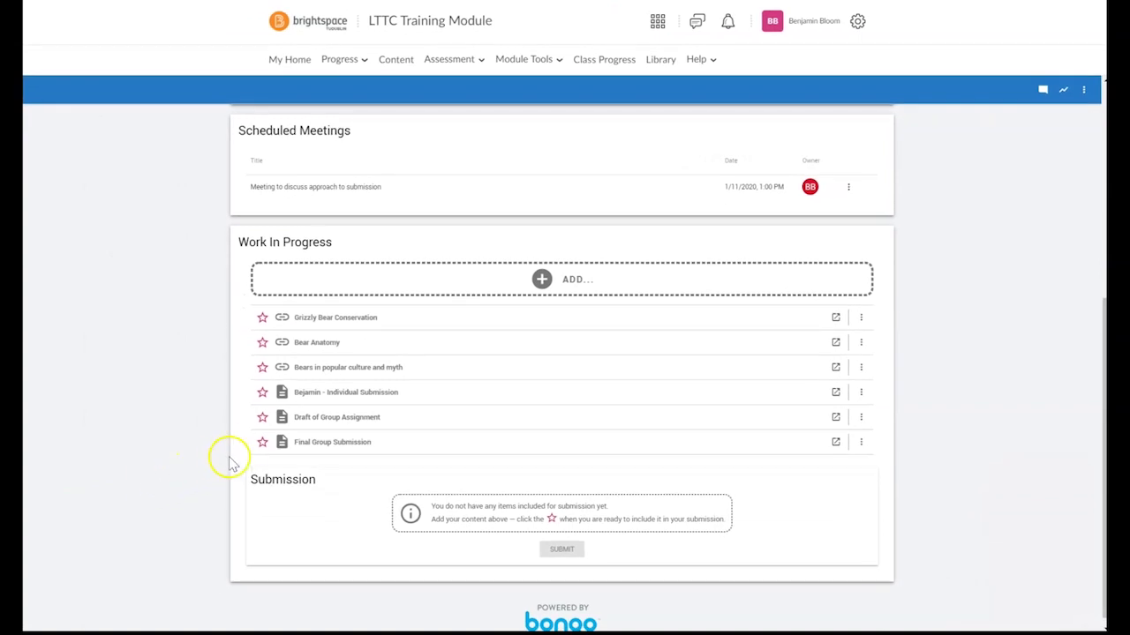
- Submit Final Group Submission as the group's assignment and confirm with YES
click(262, 443)
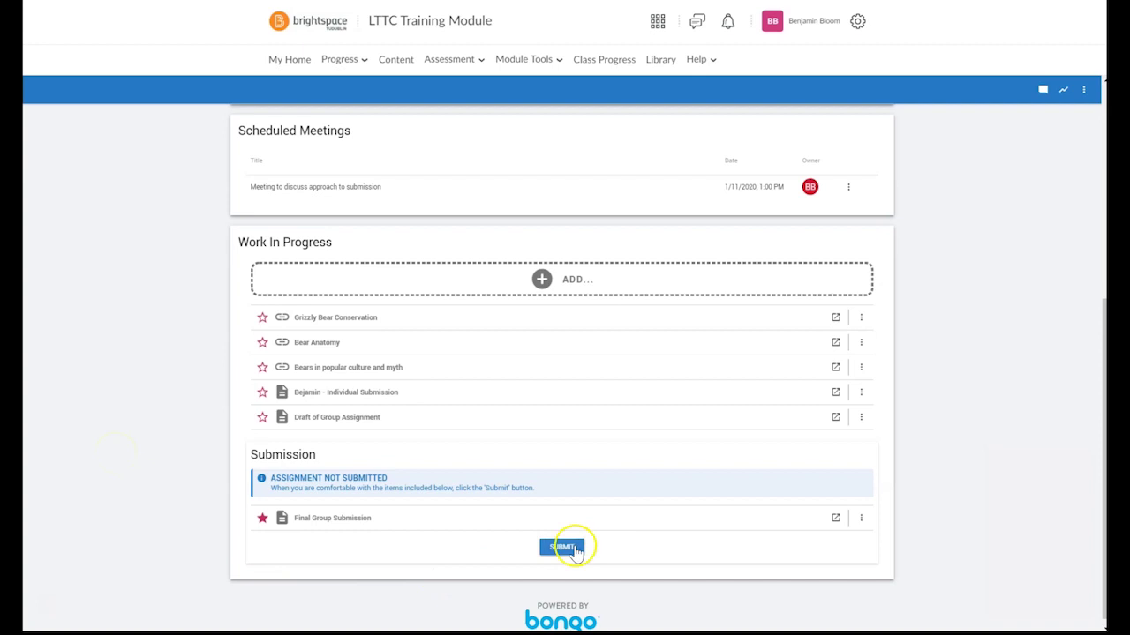
click(556, 548)
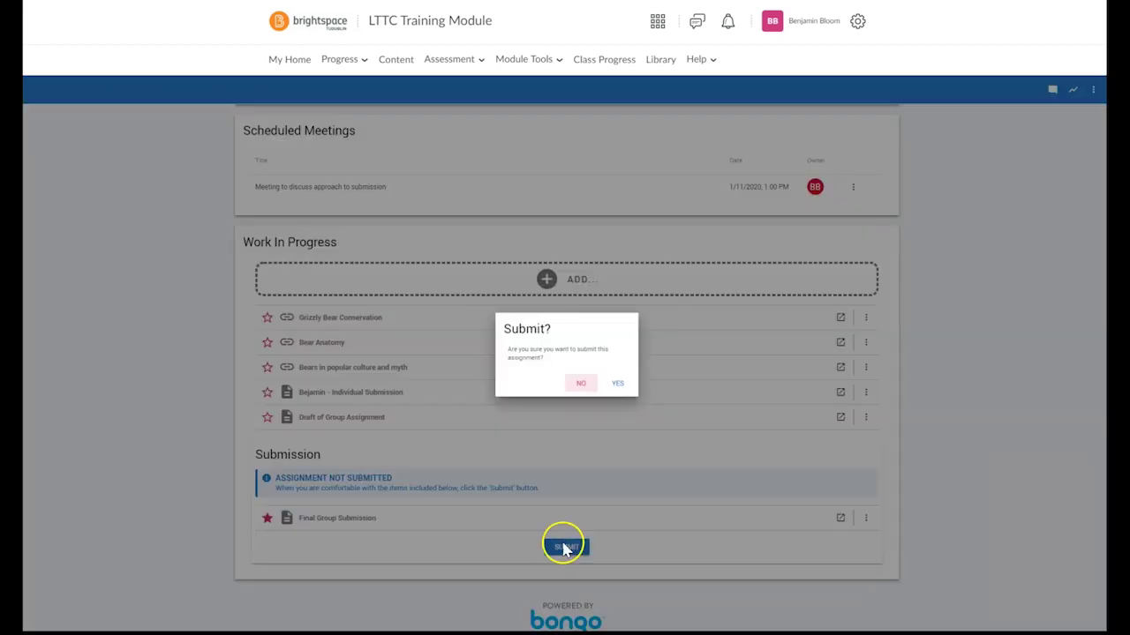
click(621, 387)
scroll(623, 388, down, 2)
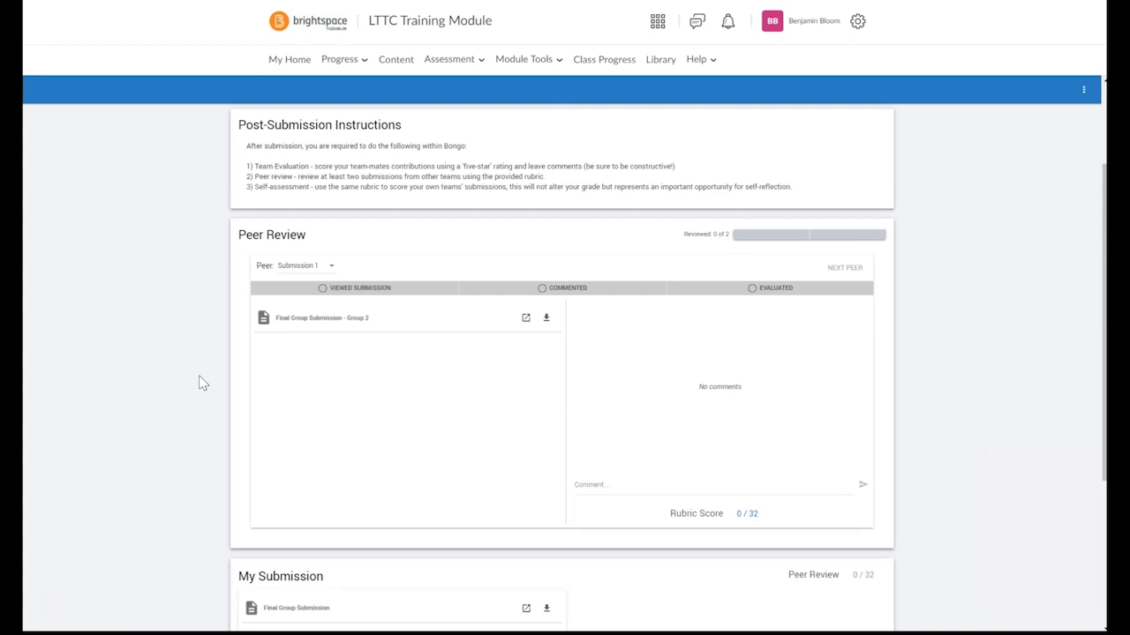
- Post the comment 'This is great!' on Group 2's peer submission
click(651, 481)
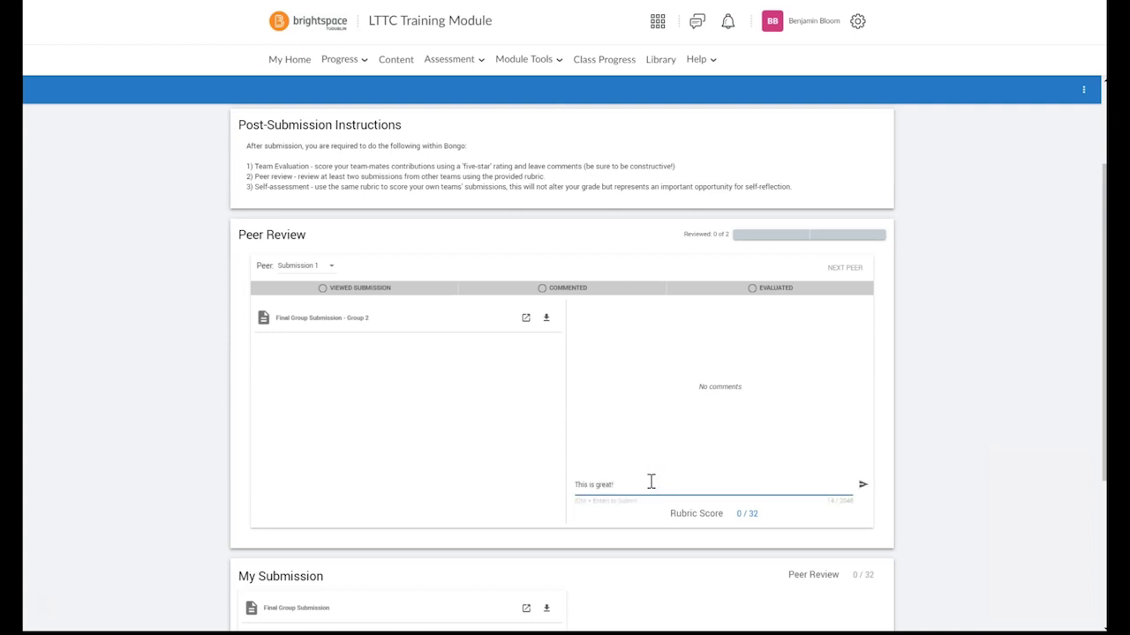
click(862, 484)
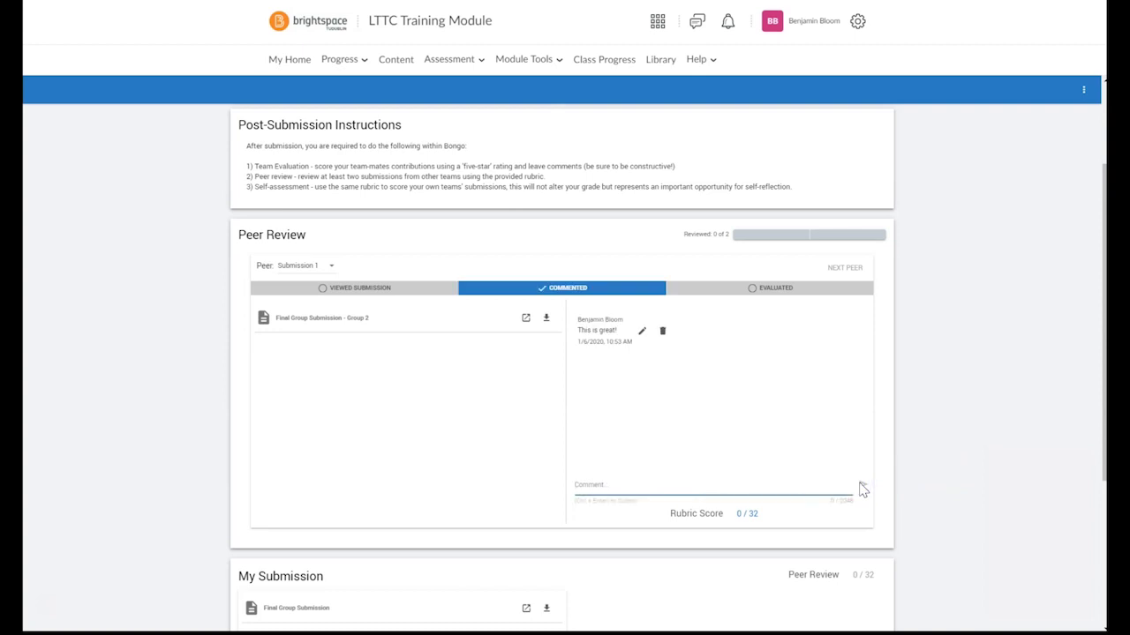
click(750, 513)
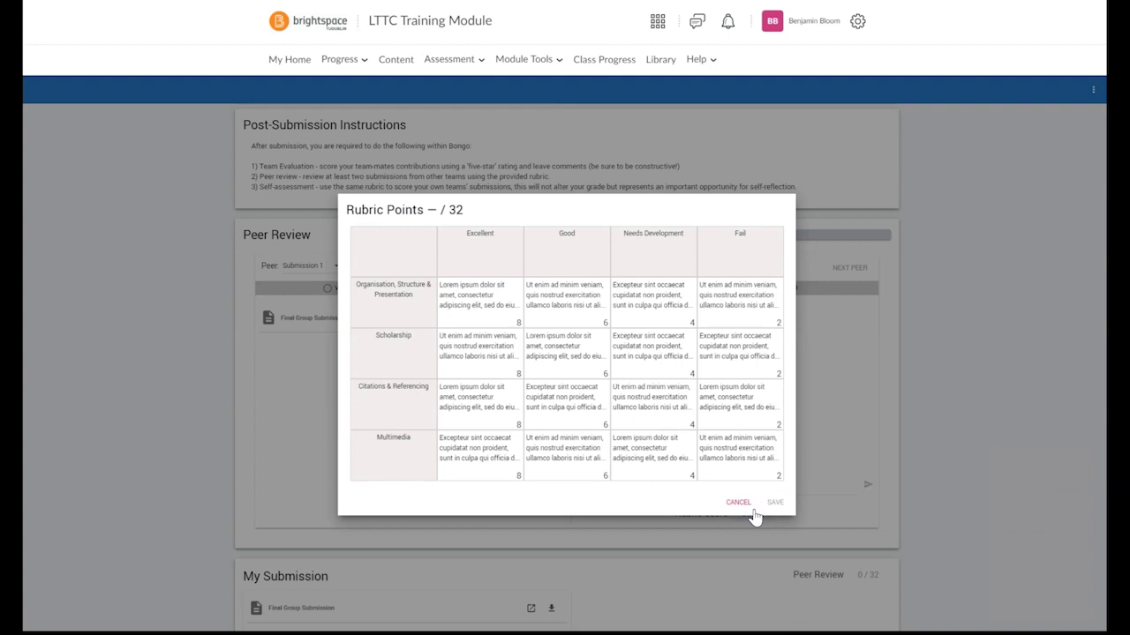
click(76, 375)
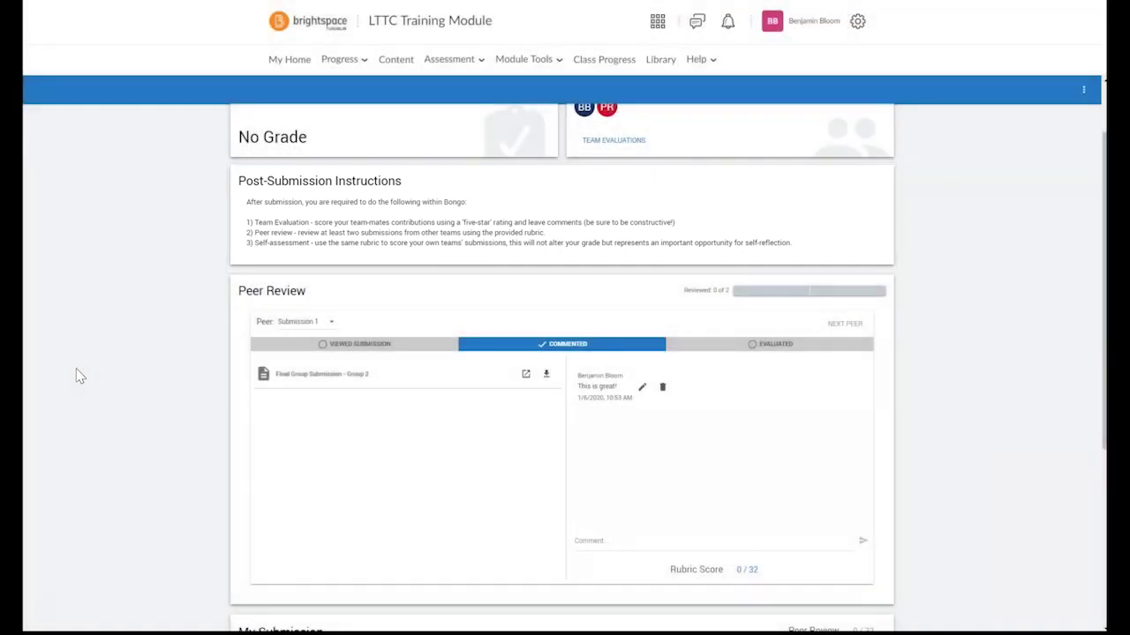
click(822, 448)
- Score Group 2's submission Good, Good, Excellent, Good and save the 26 / 32 rubric score
click(750, 570)
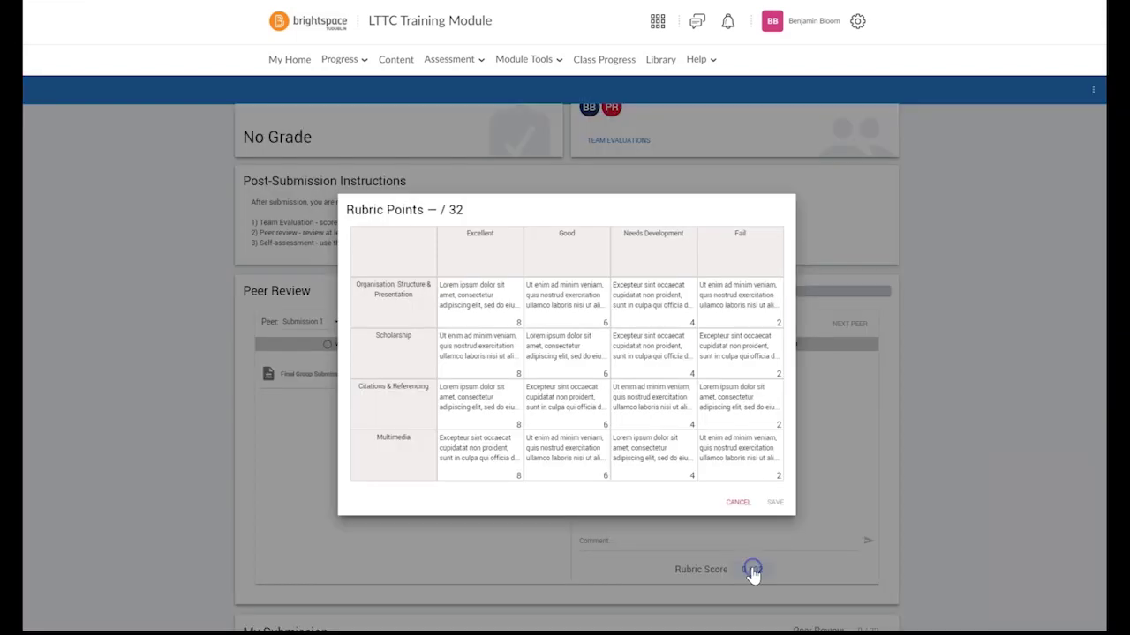
click(579, 309)
click(560, 361)
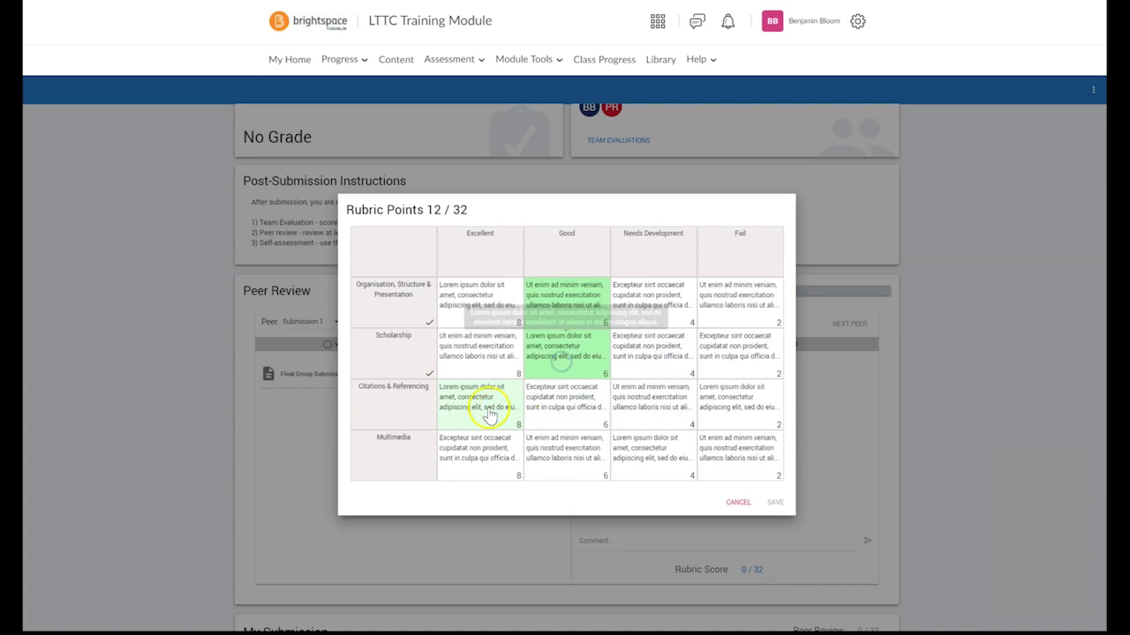
click(482, 403)
click(573, 459)
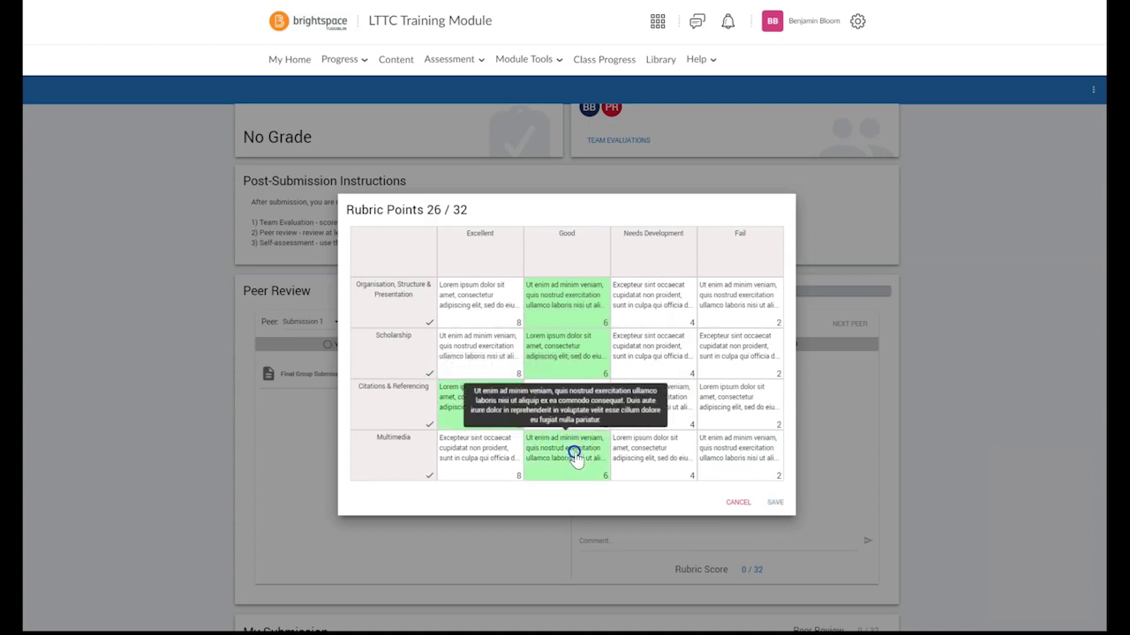
click(776, 502)
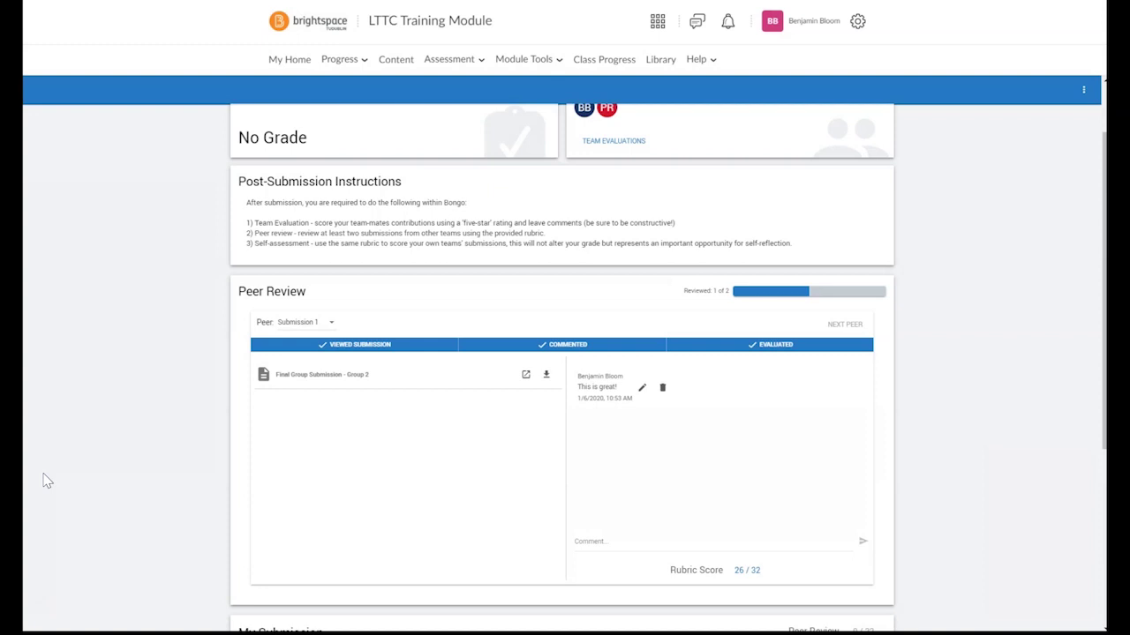
scroll(122, 367, down, 1)
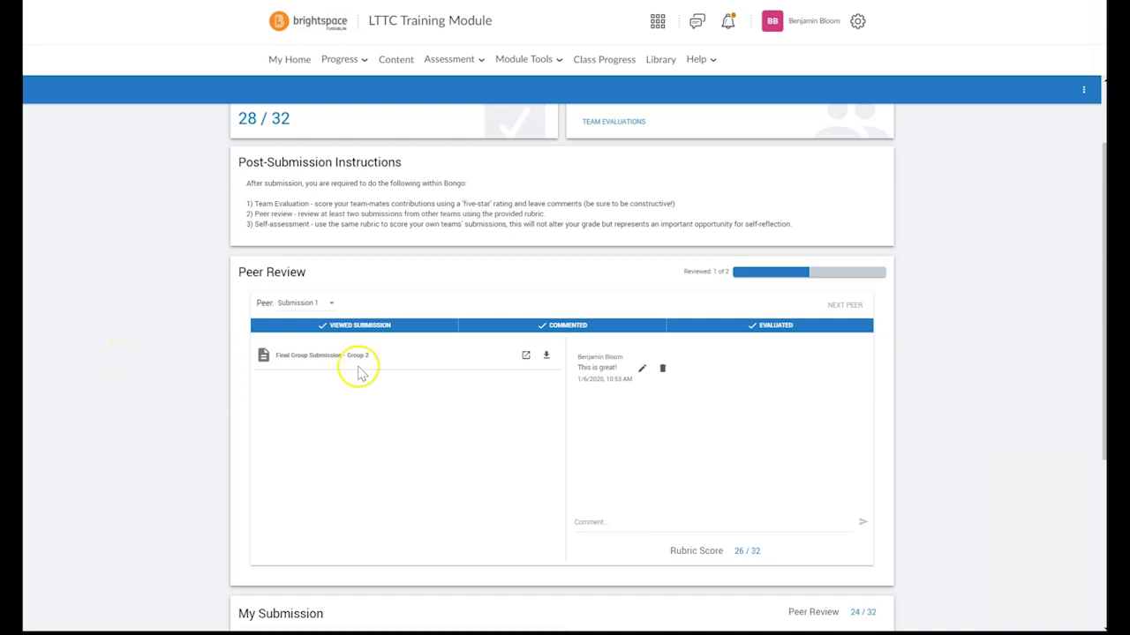
mouse_move(851, 306)
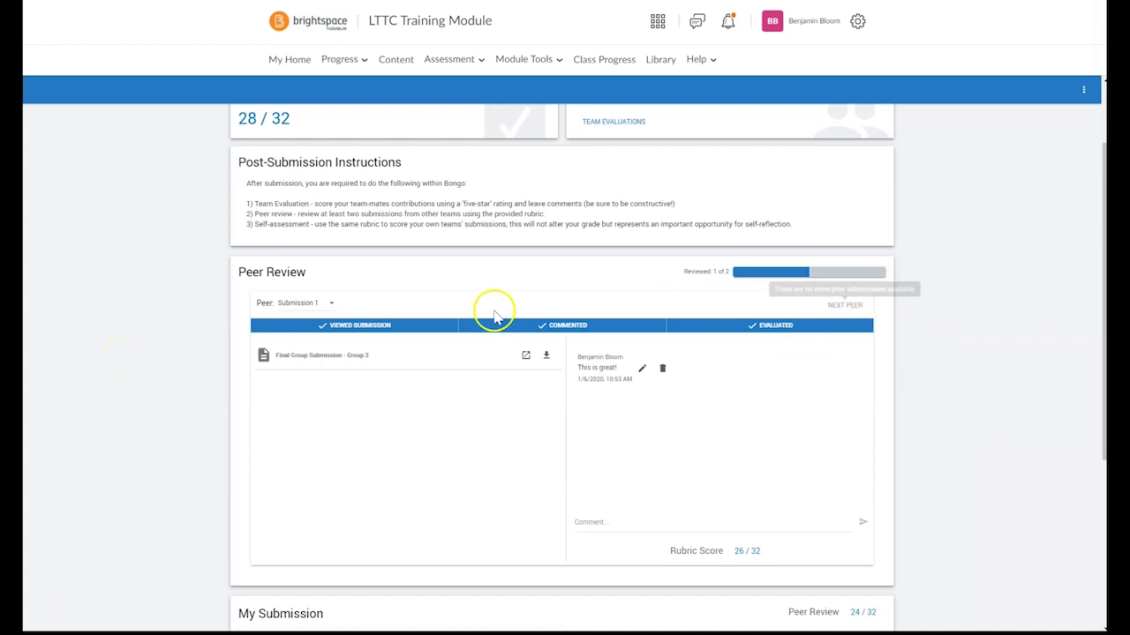
click(329, 304)
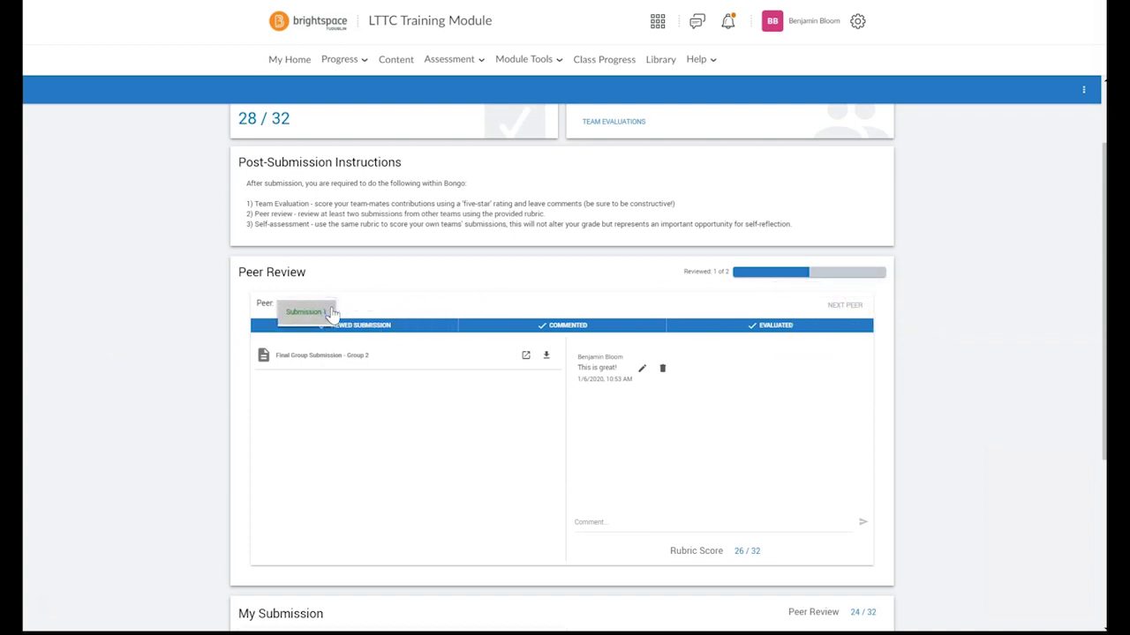
click(333, 313)
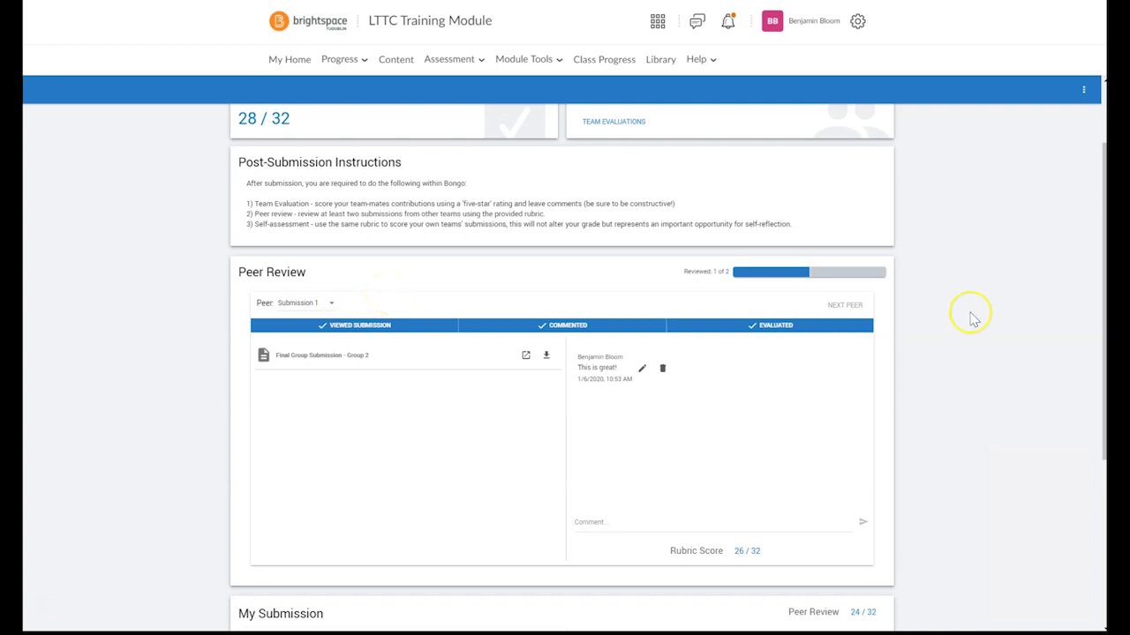
scroll(970, 320, down, 3)
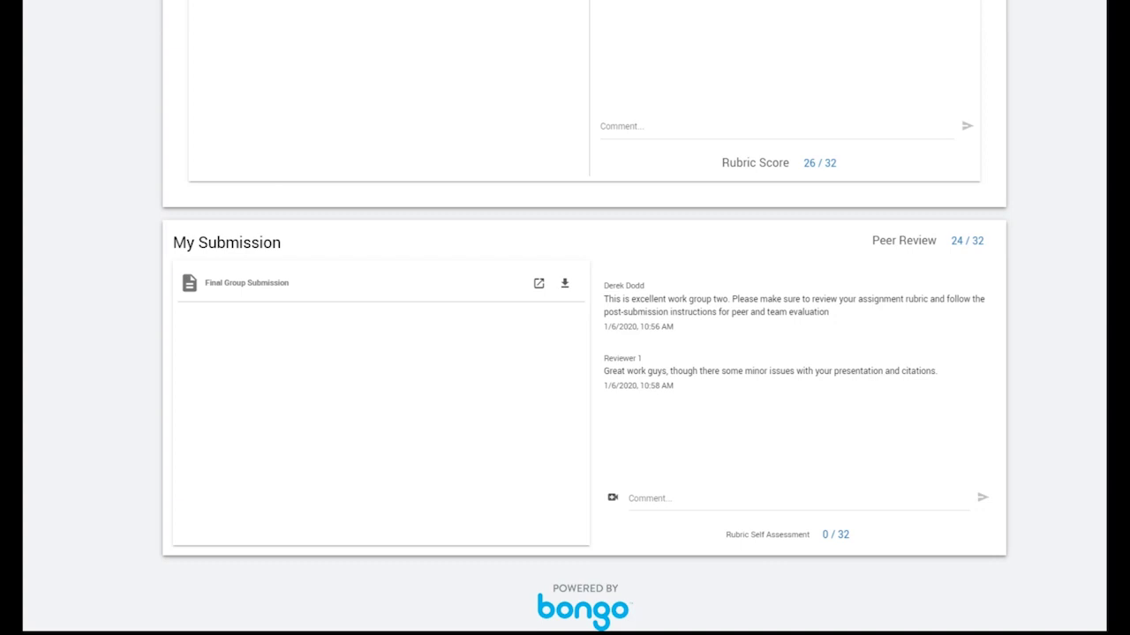
click(970, 241)
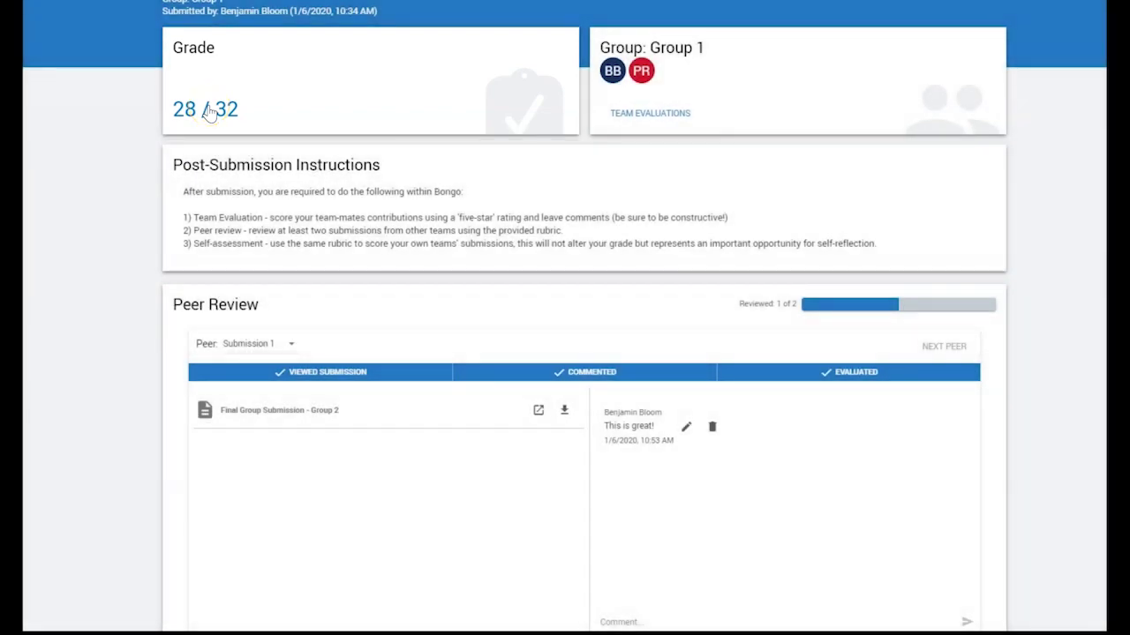
- View the breakdown of the 28 / 32 grade
click(208, 112)
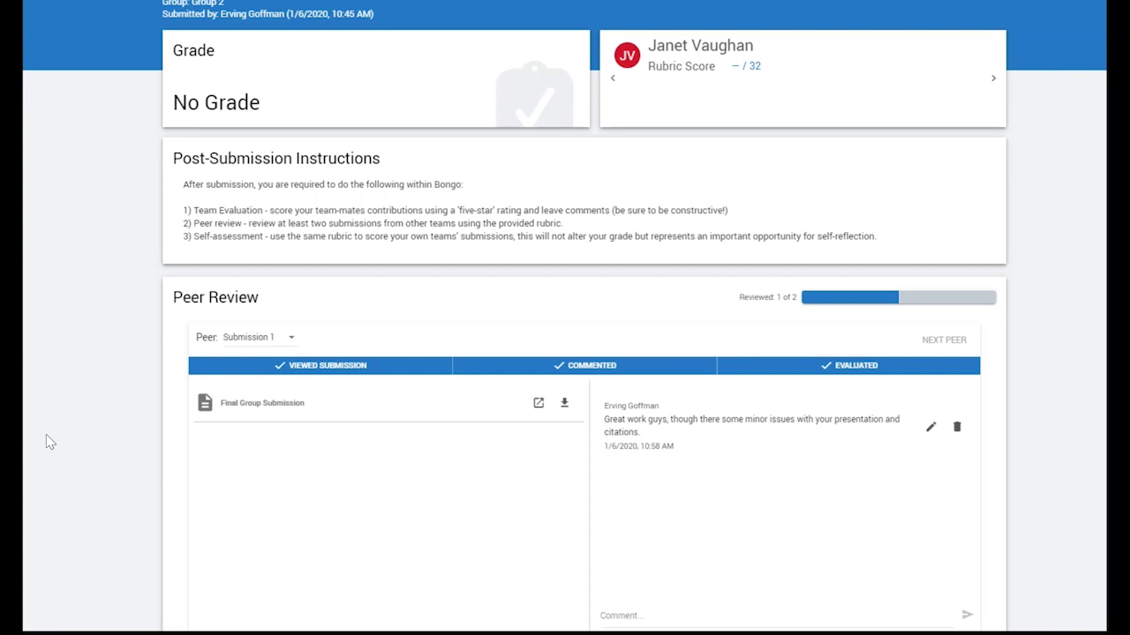
- Move to the Group 2 overview card and open its team evaluations
click(31, 350)
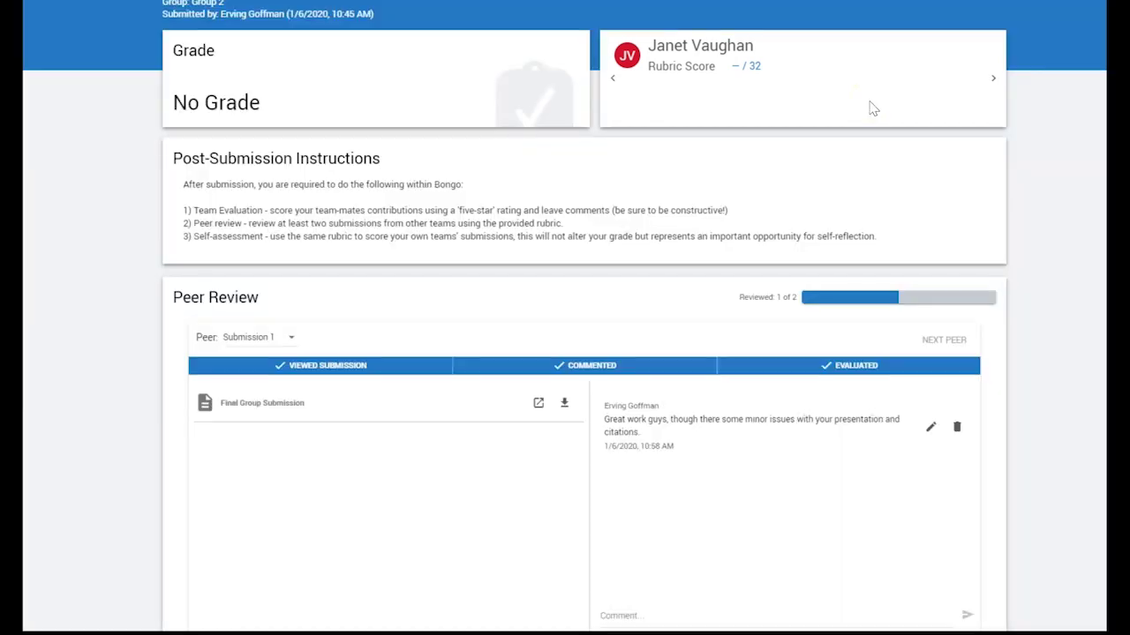
click(992, 78)
click(992, 80)
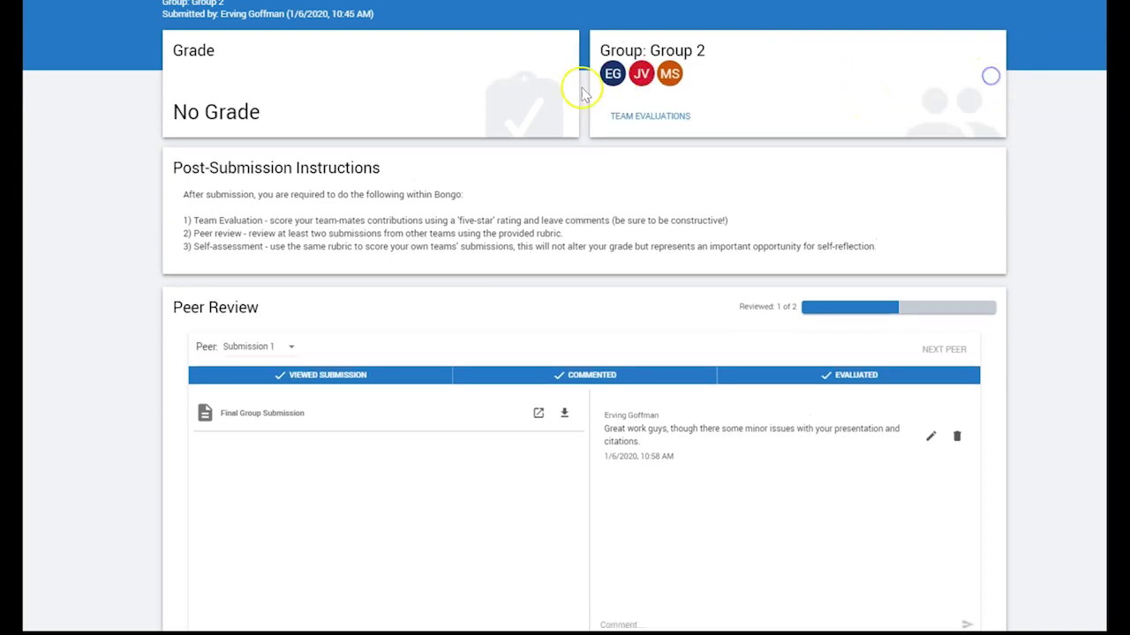
click(641, 119)
- Score the teammate 24 / 32, with Multimedia lowered to Needs Development, and save
click(756, 68)
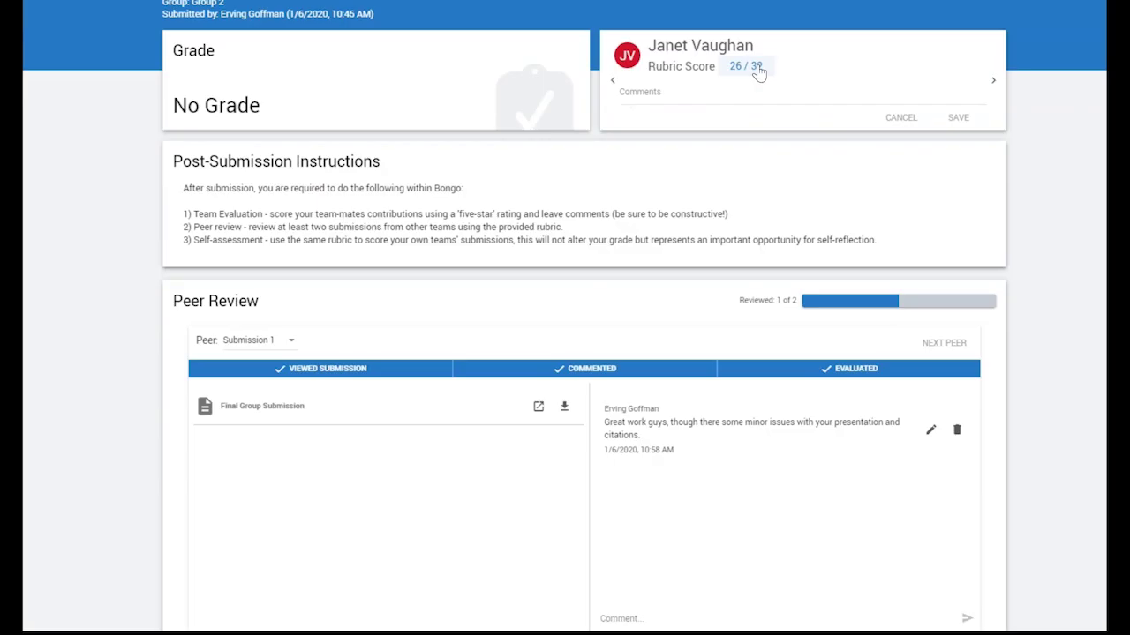
click(753, 69)
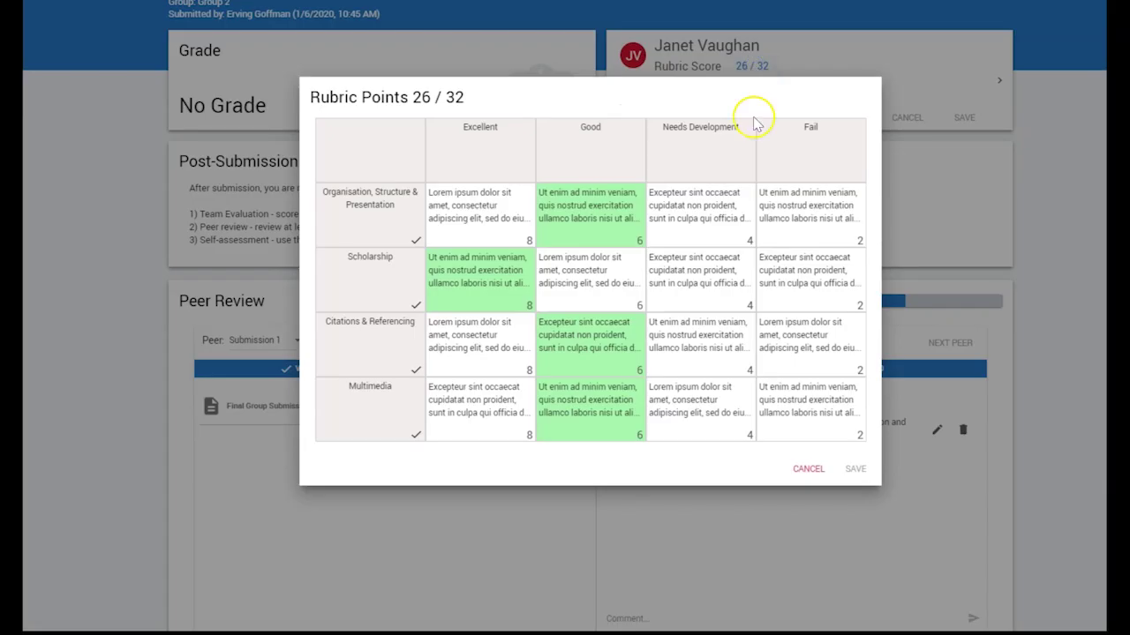
click(723, 429)
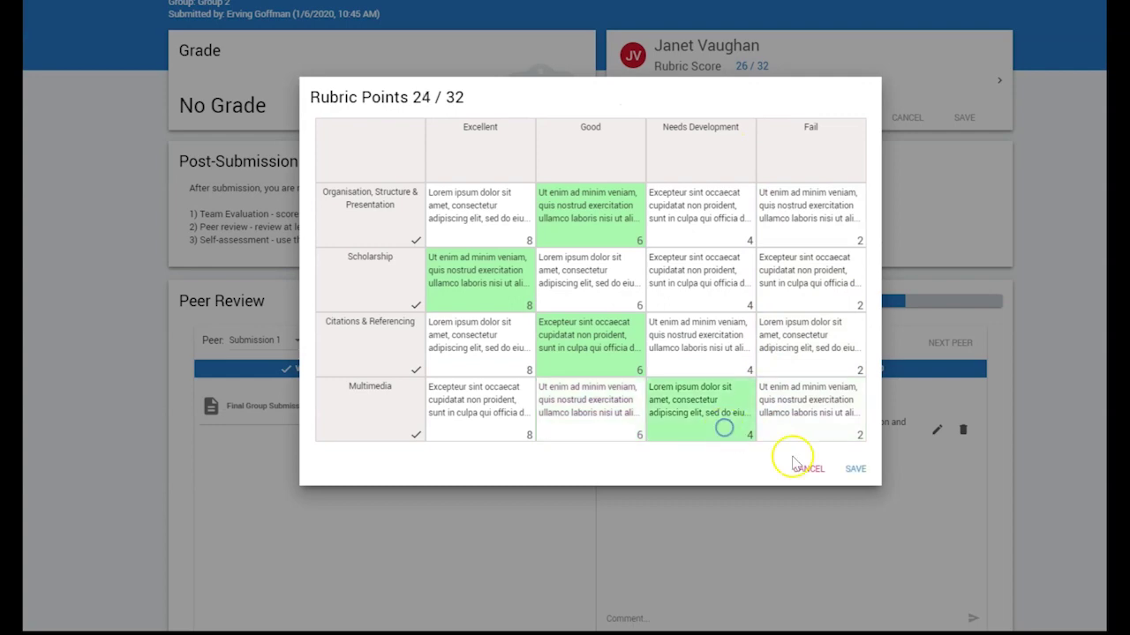
click(855, 468)
- Add the prepared comment to the teammate's evaluation and save it
click(782, 92)
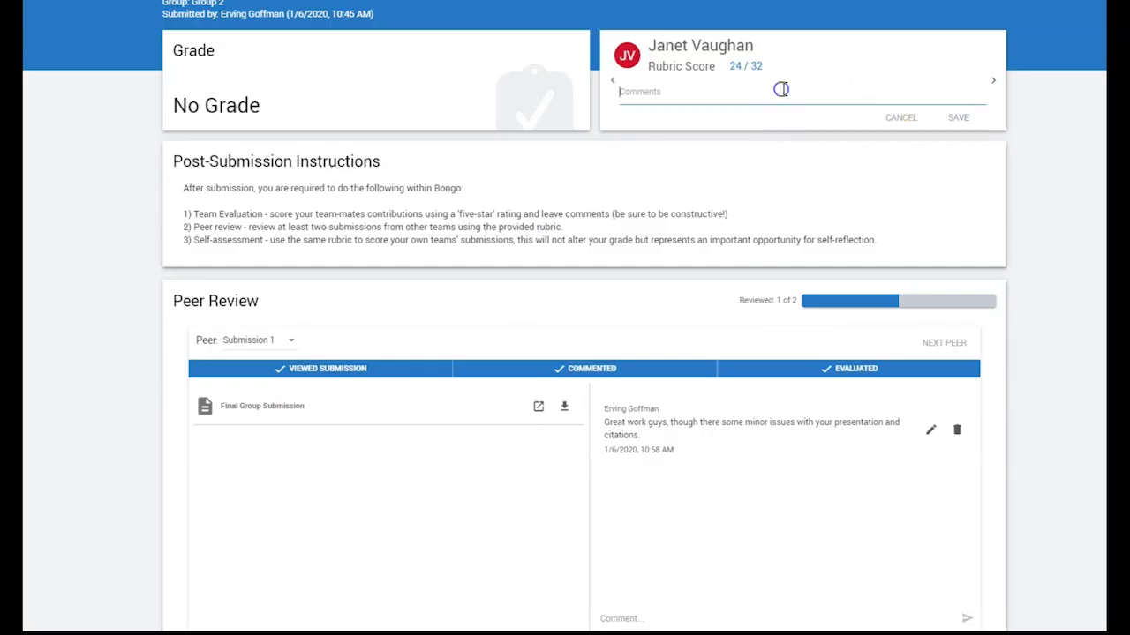
text(Hi Janet, I thought that you made an excellent contribution, though - as you'll know - we did have some issues with communication (which was just as much an issue for me!).)
click(960, 130)
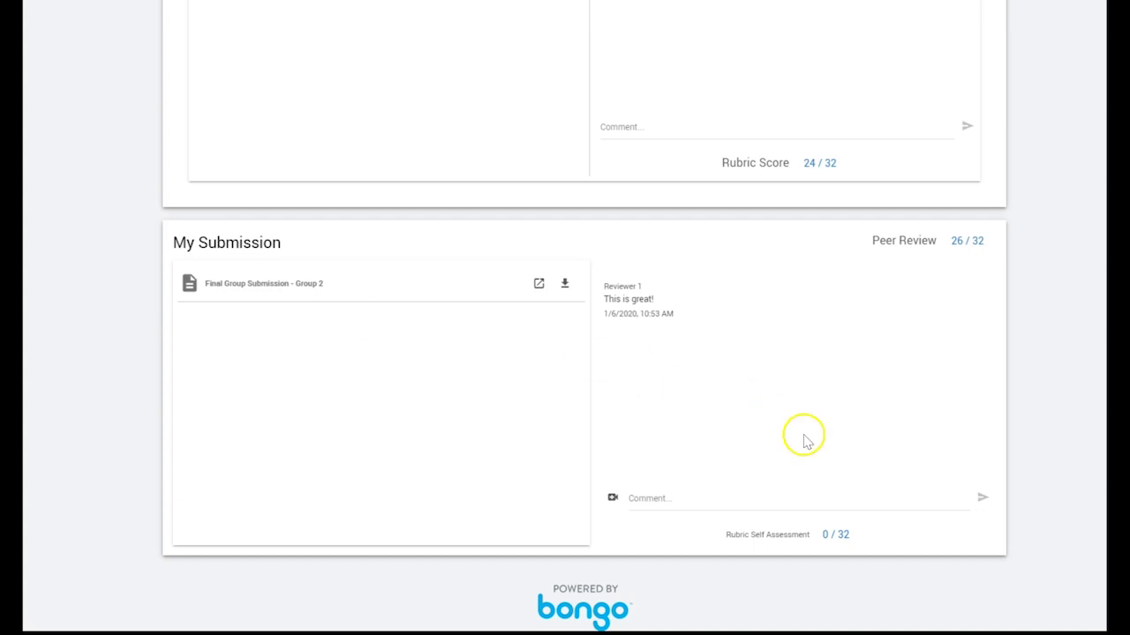
- Self-assess as Good, Good, Needs Development, Needs Development for 20 / 32
click(838, 534)
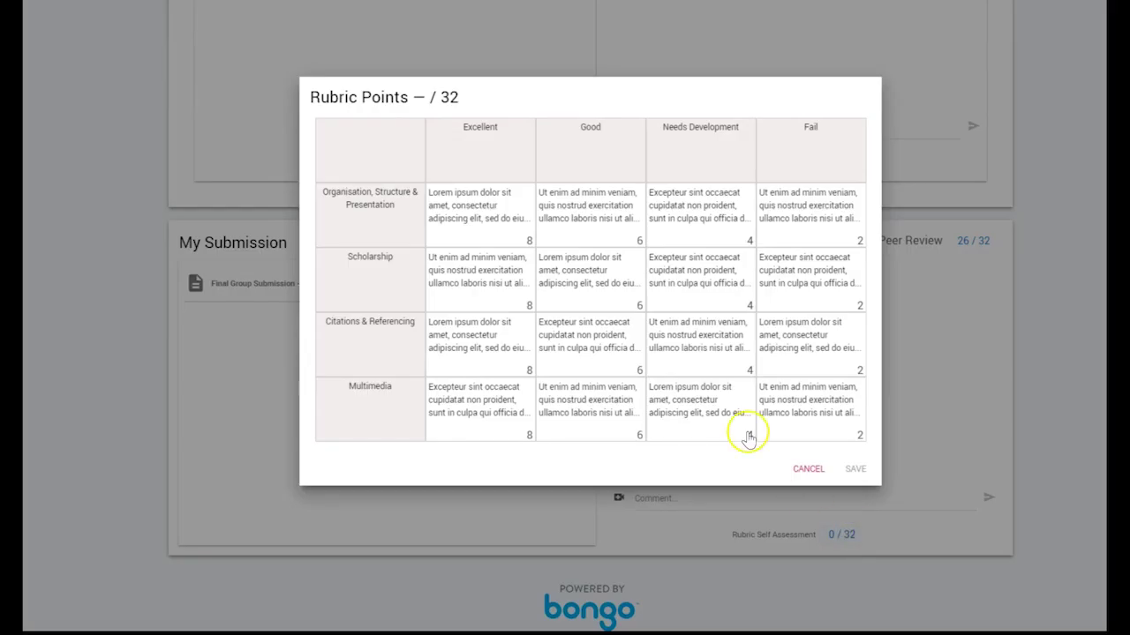
click(624, 232)
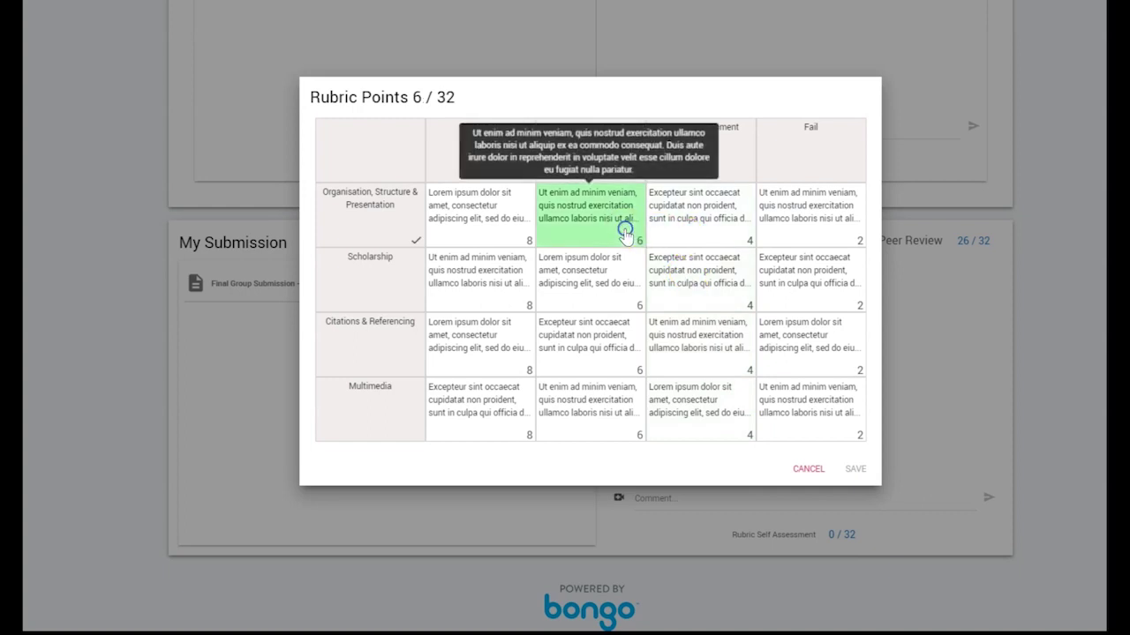
click(631, 288)
click(719, 344)
click(737, 413)
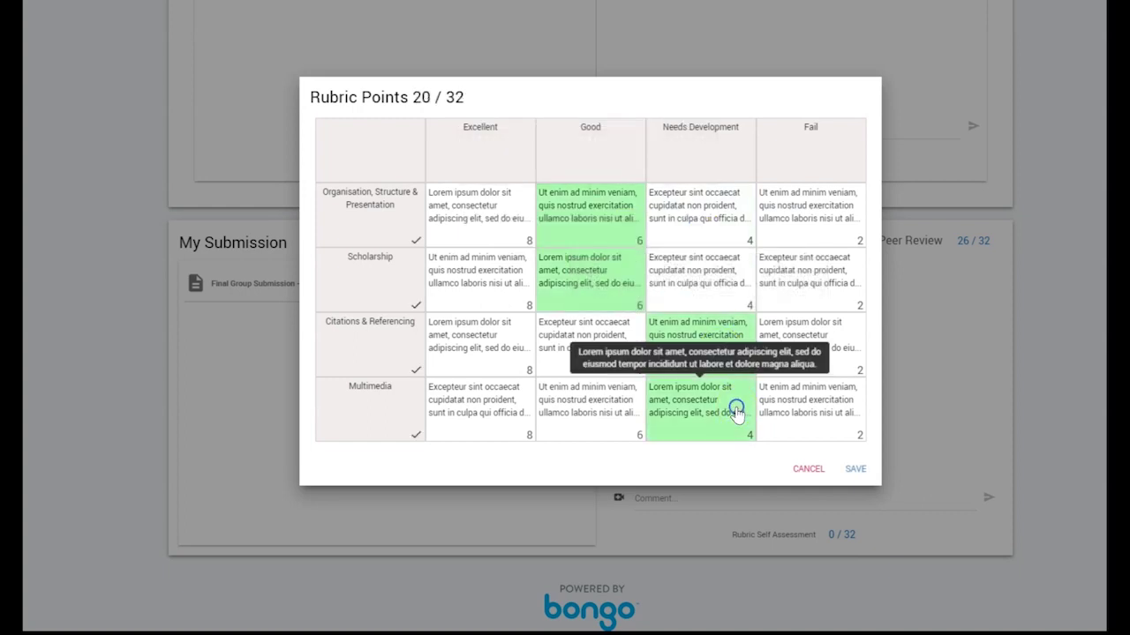